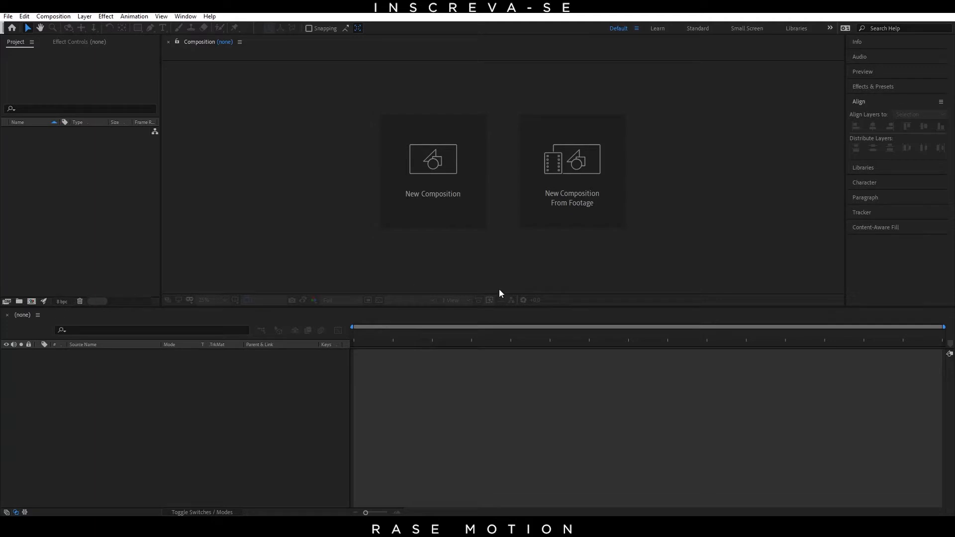
# Step: Create a composition 1080 px wide and 1080 px high with a duration of 5 seconds
pyautogui.click(31, 301)
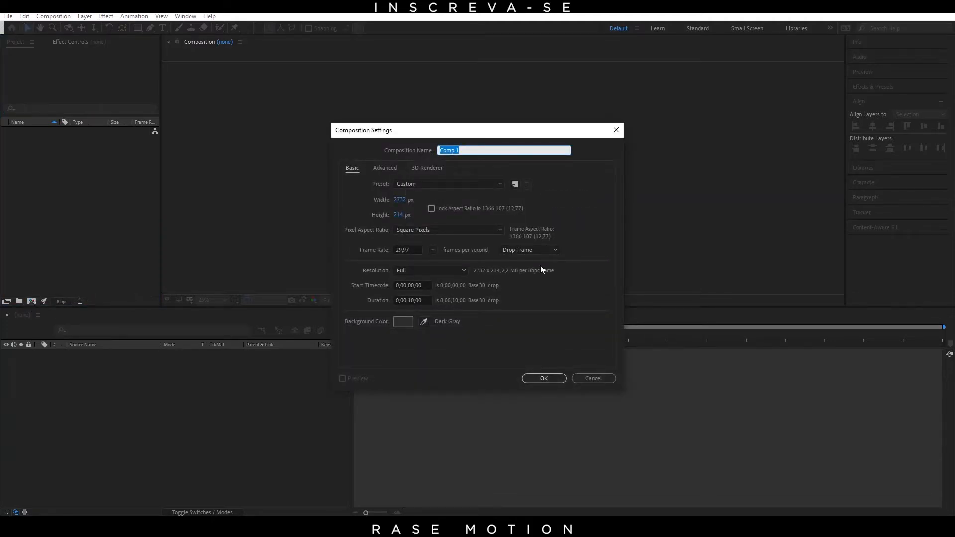
pyautogui.click(400, 199)
pyautogui.write('1080')
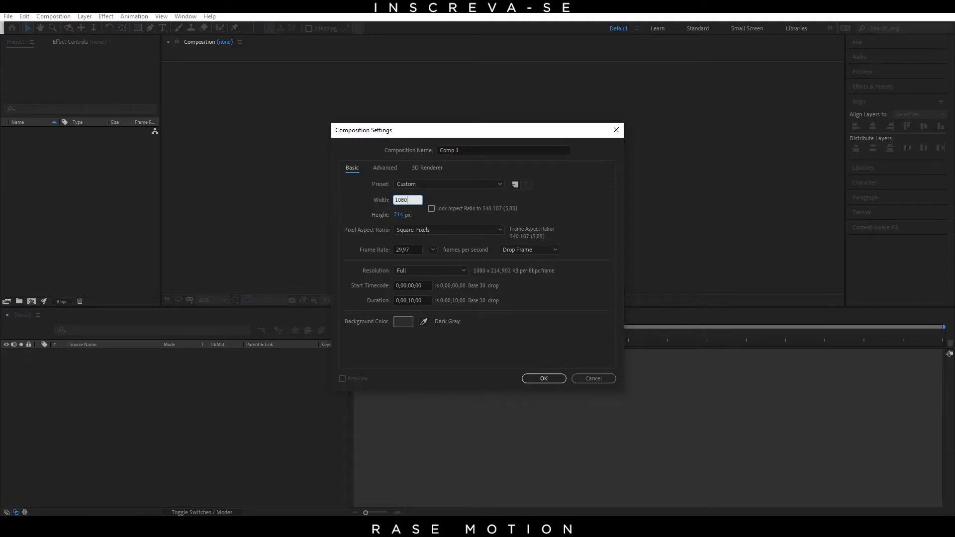
pyautogui.press('Tab')
pyautogui.write('1080')
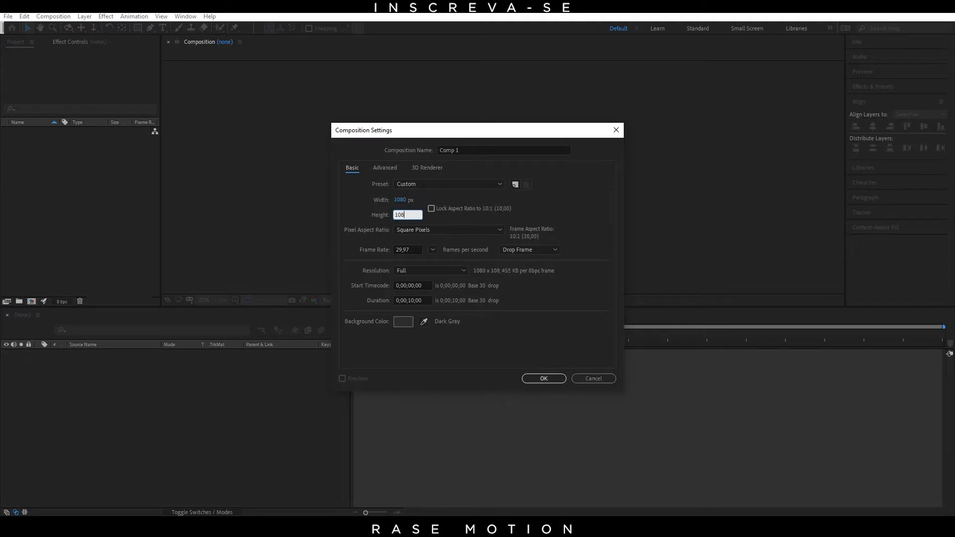
pyautogui.click(413, 300)
pyautogui.write('0')
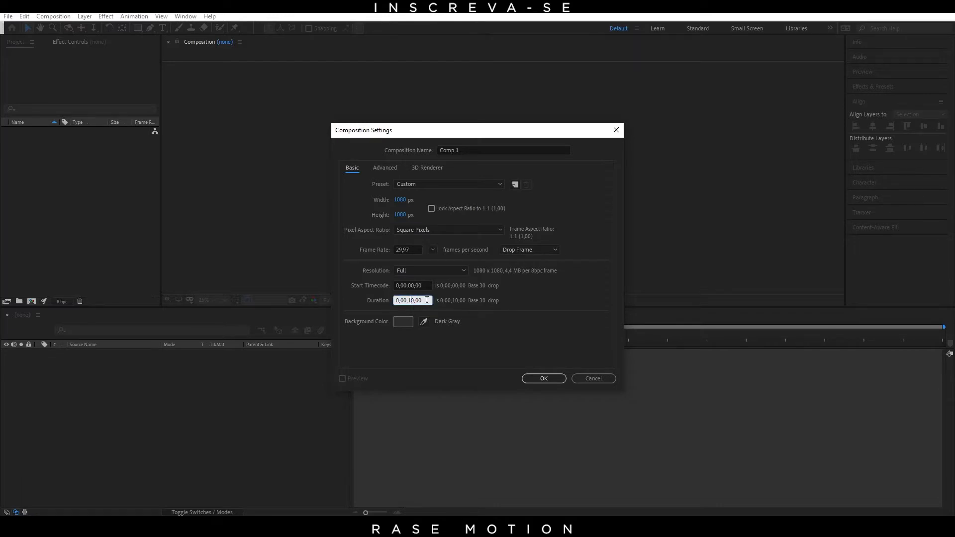
pyautogui.write('5')
pyautogui.click(489, 290)
pyautogui.click(552, 379)
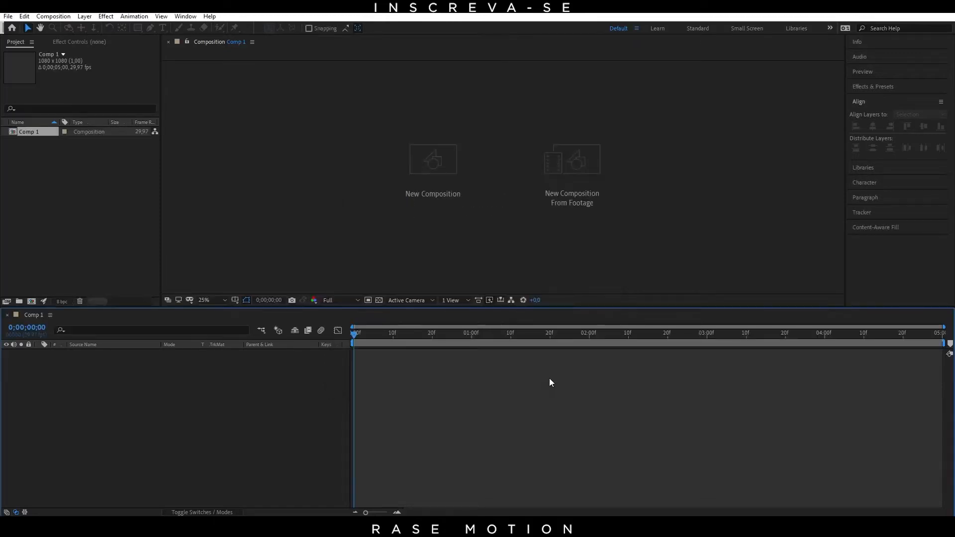
# Step: Add a comp-size solid layer named BG with a near-black color
pyautogui.click(222, 302)
pyautogui.click(235, 324)
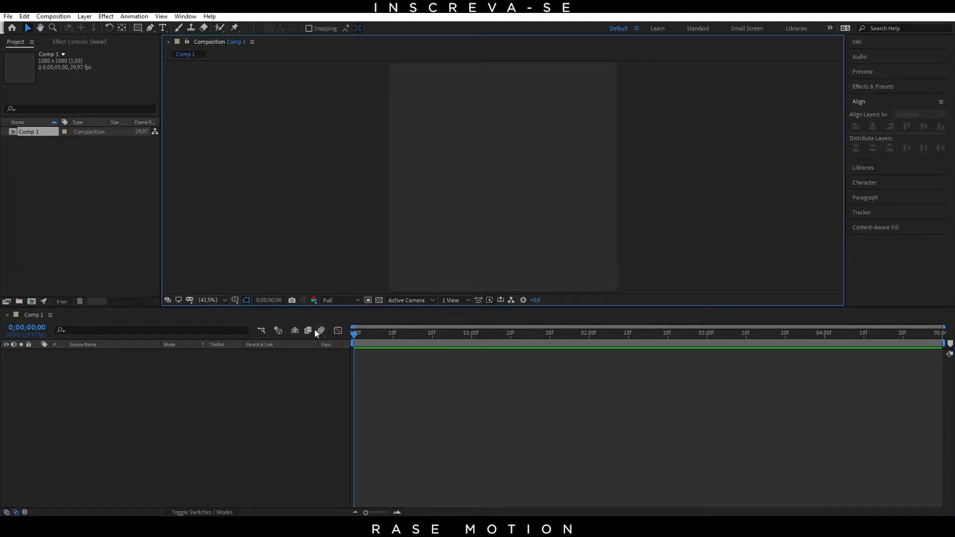
pyautogui.rightClick(116, 406)
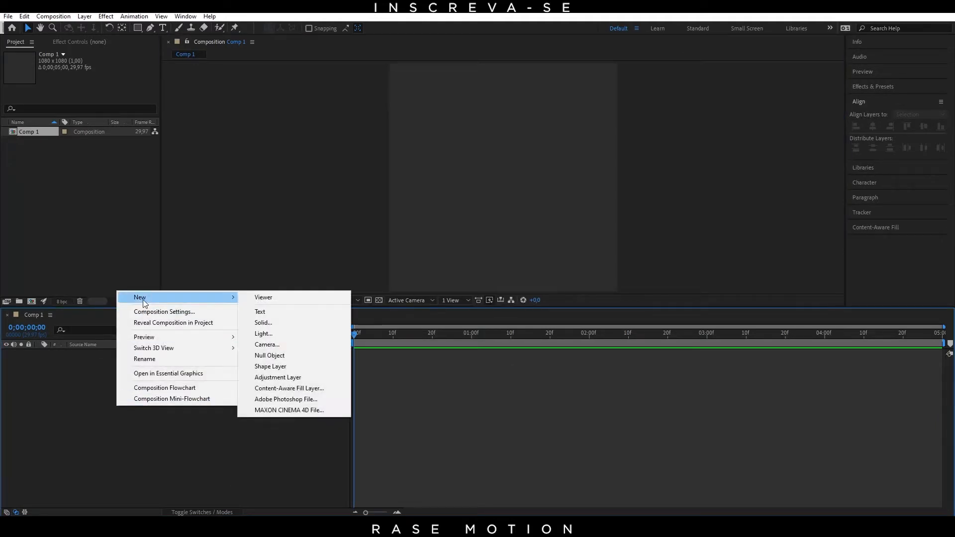
pyautogui.rightClick(79, 377)
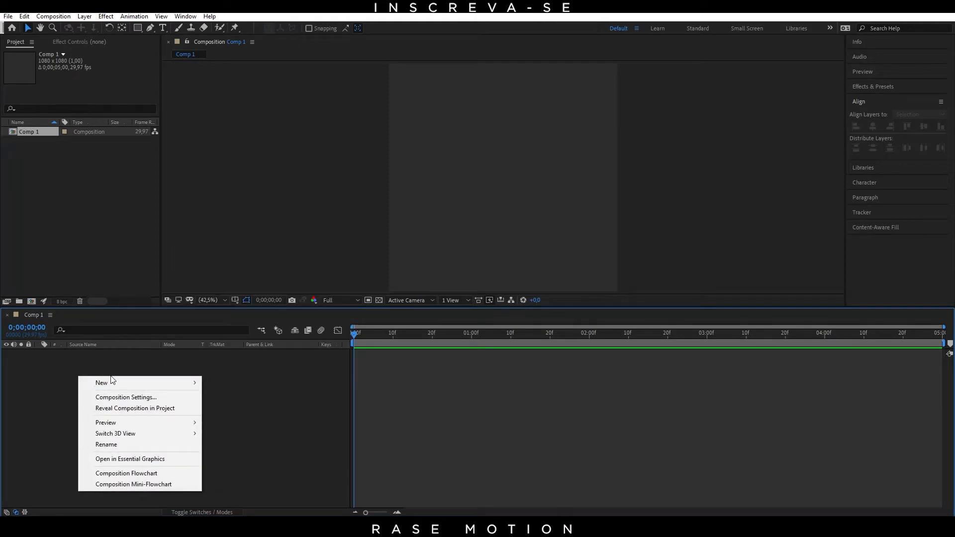
pyautogui.moveTo(111, 379)
pyautogui.click(243, 409)
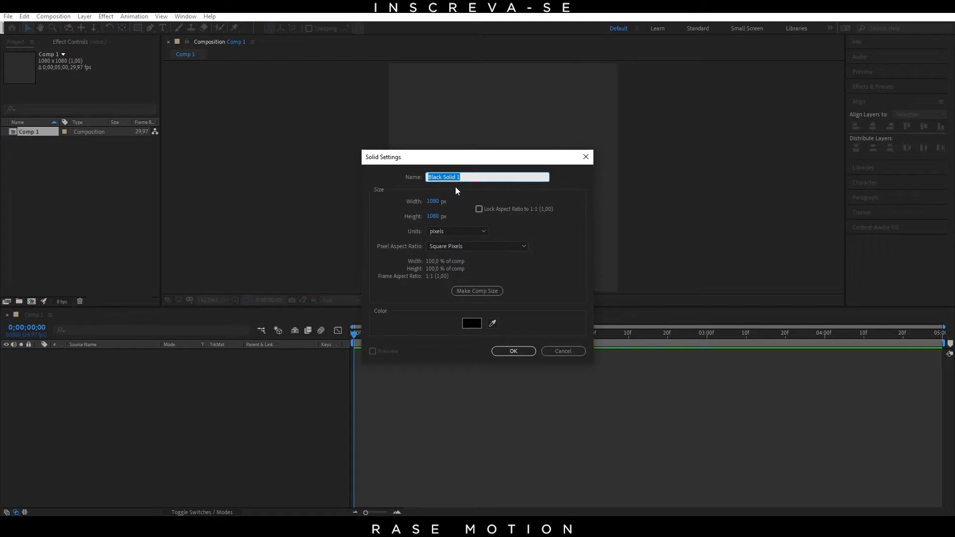
pyautogui.click(472, 323)
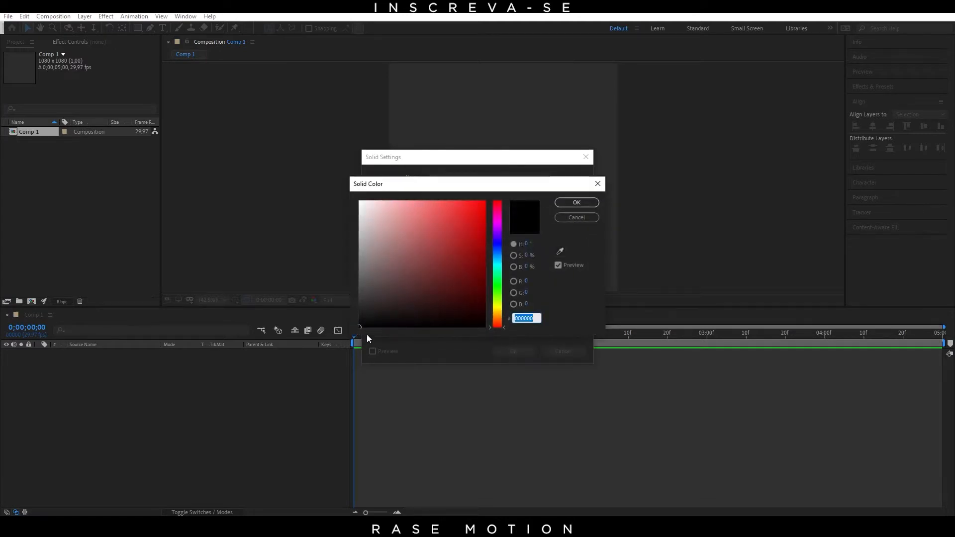
pyautogui.click(359, 324)
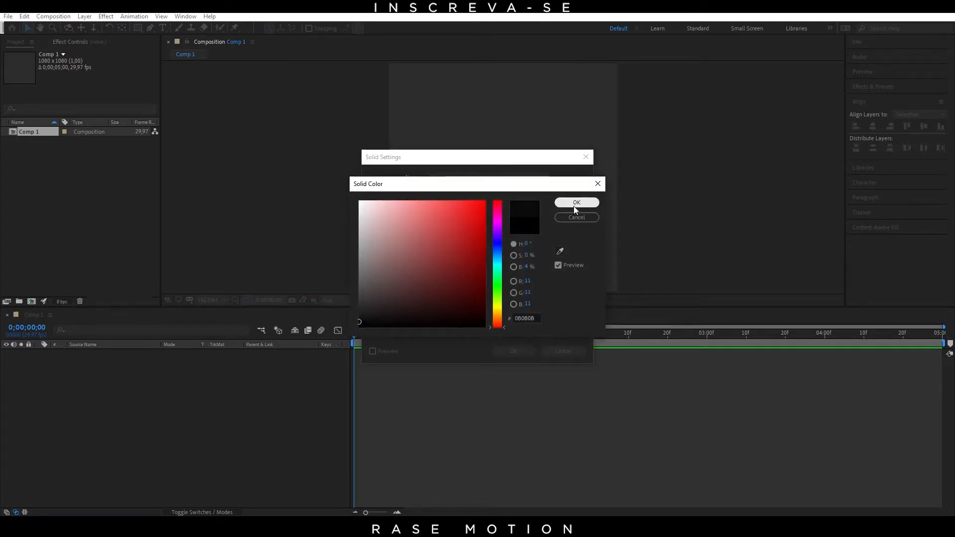
pyautogui.click(358, 321)
pyautogui.moveTo(358, 320); pyautogui.dragTo(353, 320)
pyautogui.click(576, 203)
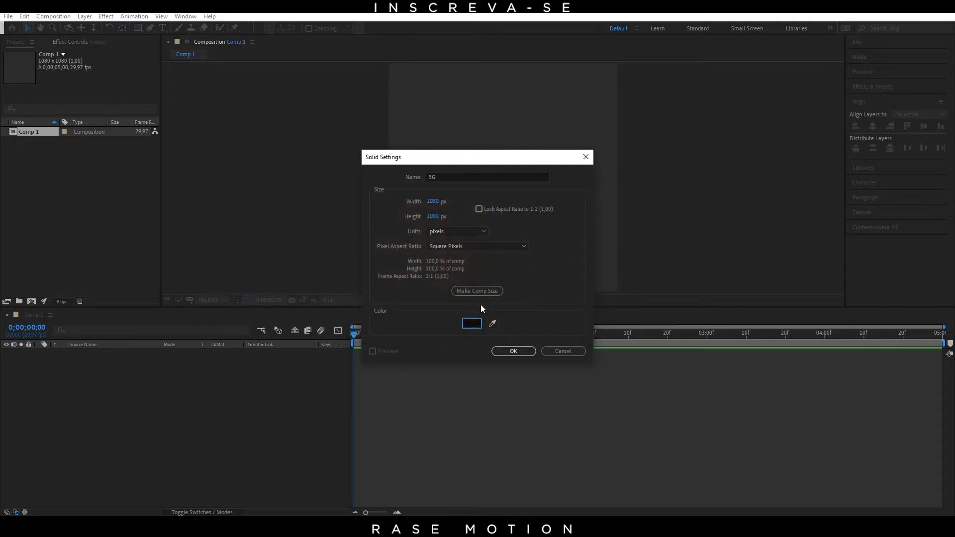
pyautogui.click(524, 352)
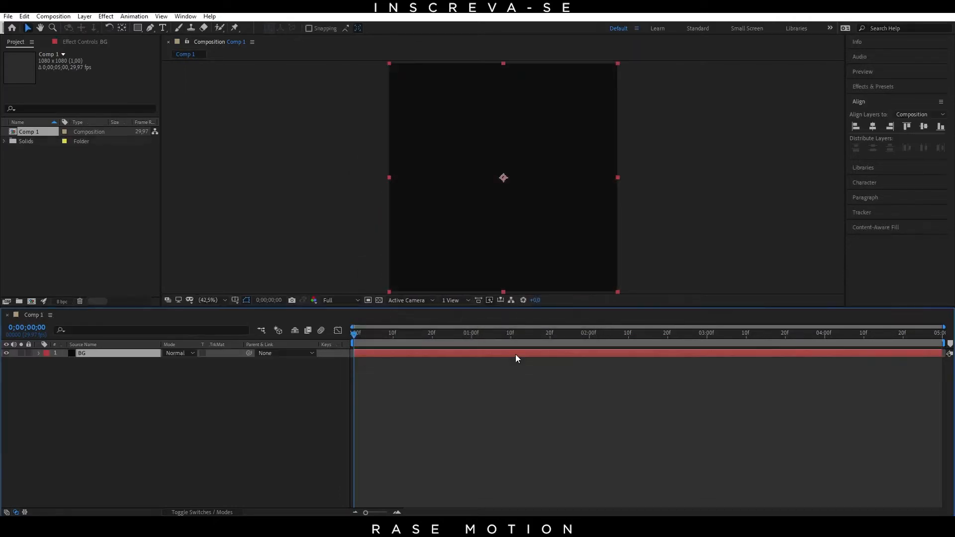
# Step: Lock the BG layer in the timeline
pyautogui.click(235, 440)
pyautogui.click(103, 354)
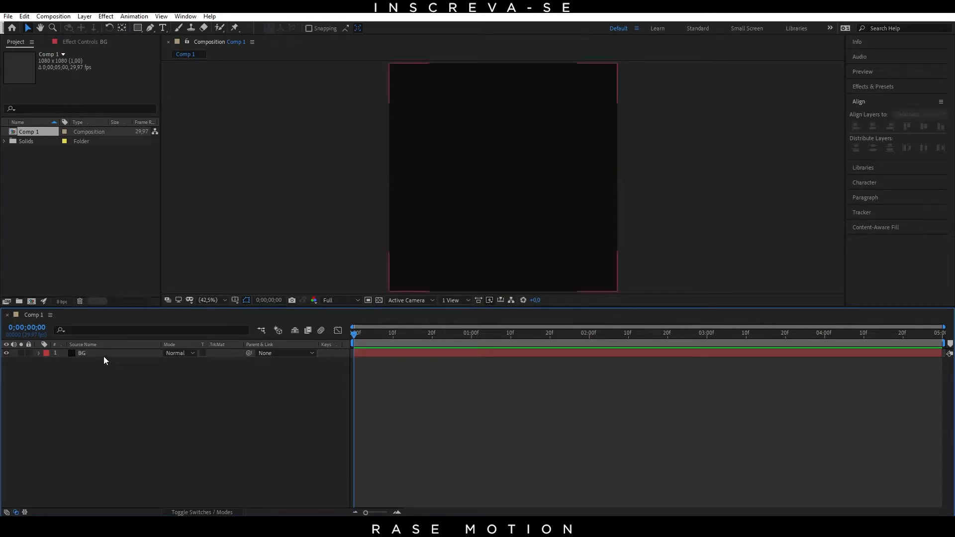
pyautogui.click(29, 353)
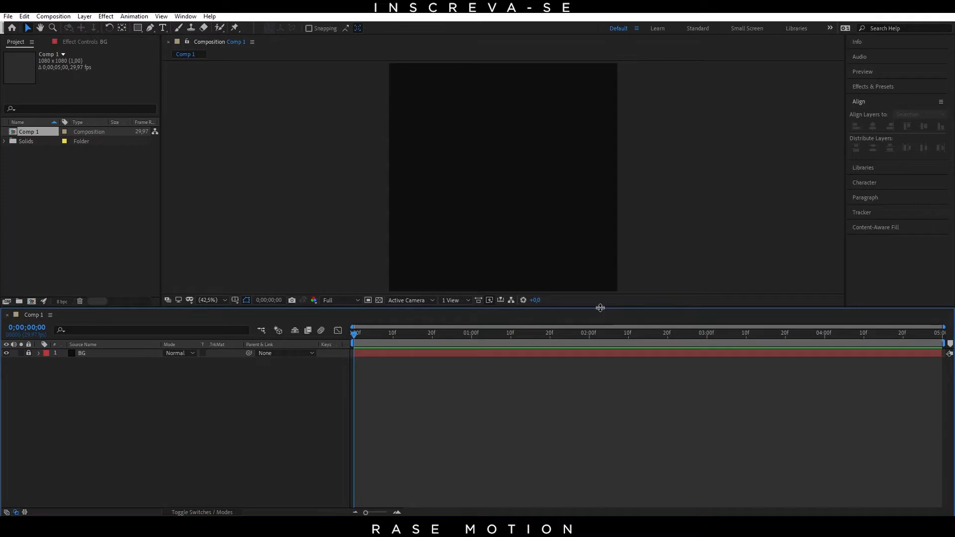
# Step: Draw a square with the Rectangle tool near the middle of the composition as a new shape layer
pyautogui.moveTo(598, 307); pyautogui.dragTo(591, 358)
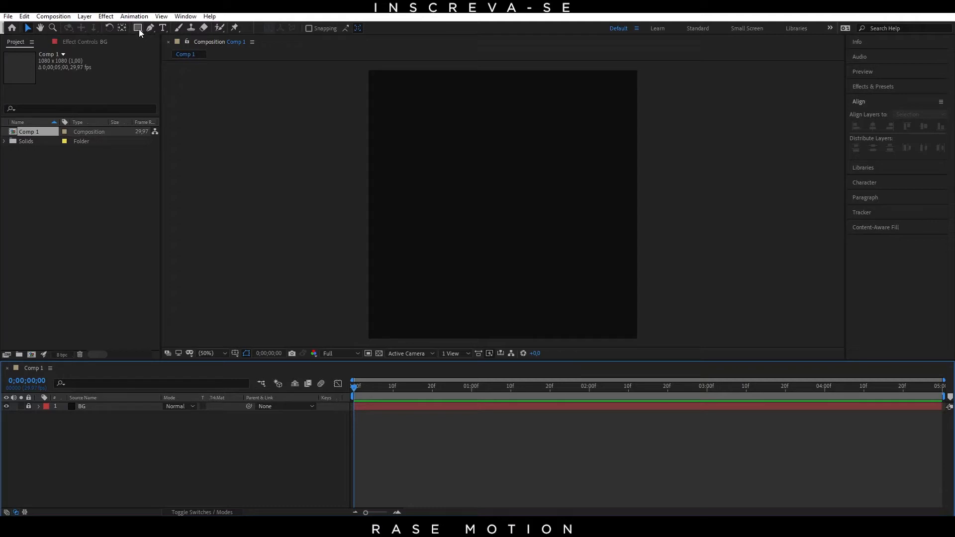
pyautogui.click(139, 29)
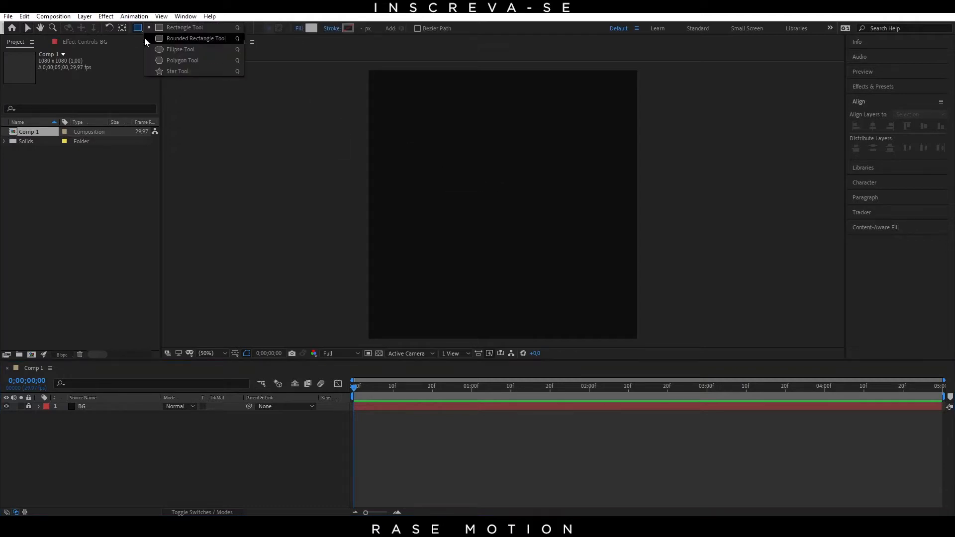
pyautogui.click(177, 71)
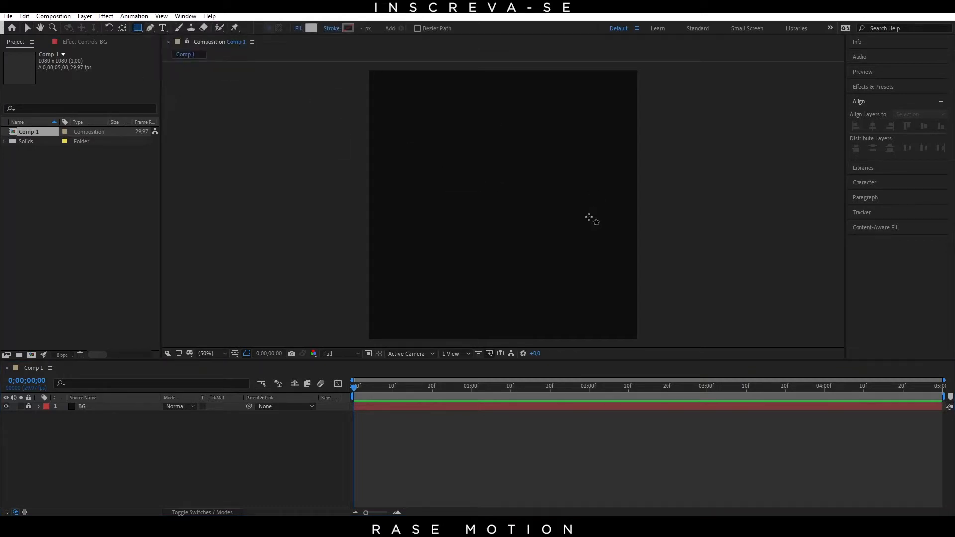
pyautogui.click(511, 222)
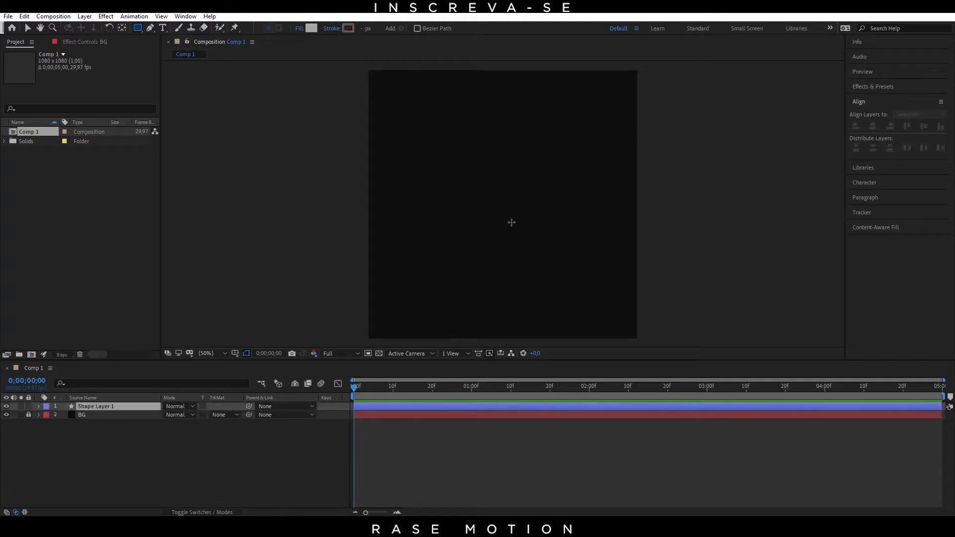
pyautogui.moveTo(511, 222)
pyautogui.mouseDown()
pyautogui.moveTo(486, 194)
pyautogui.moveTo(523, 210)
pyautogui.moveTo(476, 189)
pyautogui.mouseUp()
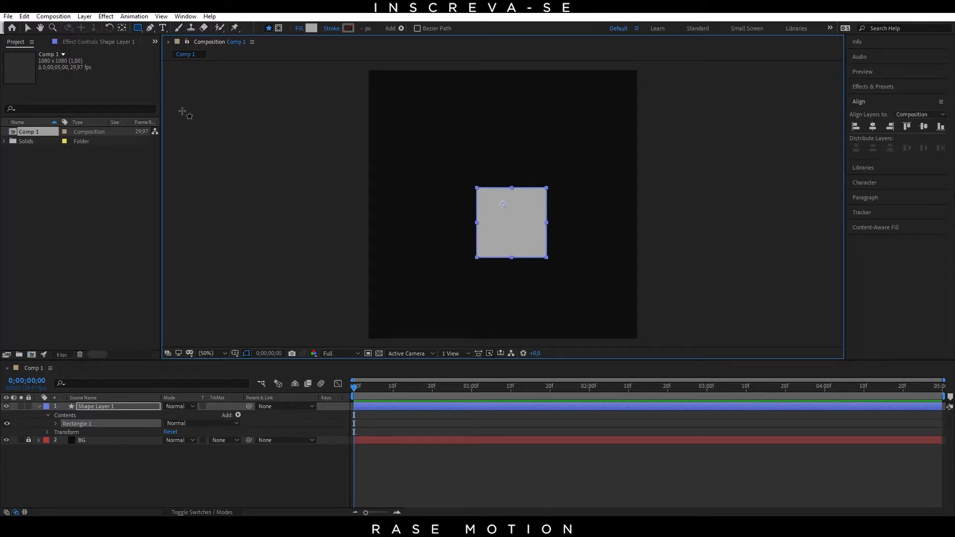
# Step: Move the anchor point to the square's center, and align its shape layer to the composition's horizontal and vertical center
pyautogui.click(123, 28)
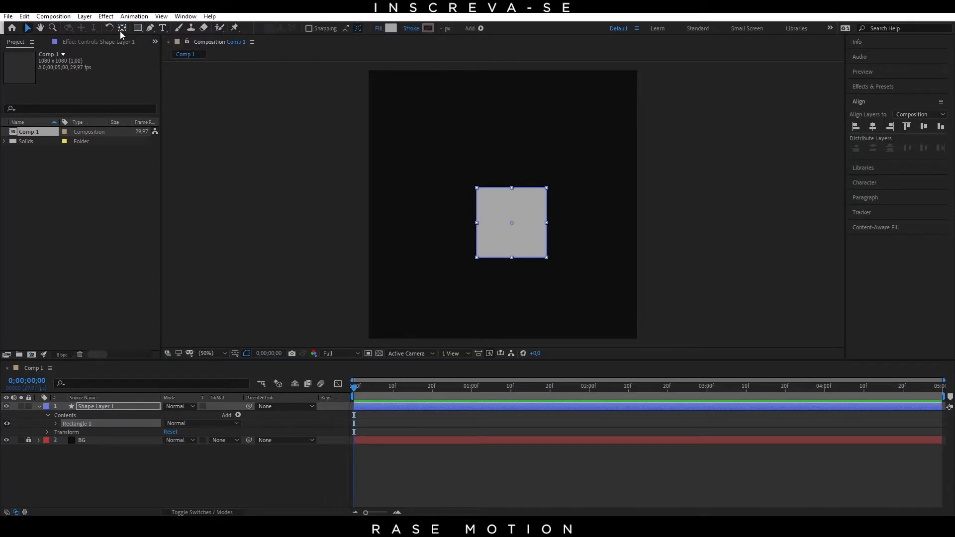
pyautogui.click(27, 28)
pyautogui.click(113, 409)
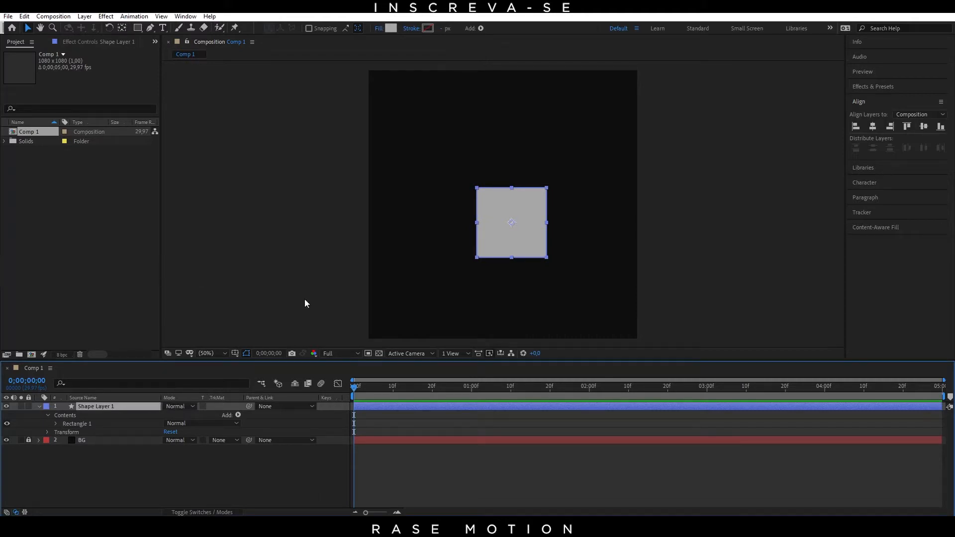
pyautogui.click(871, 127)
pyautogui.click(923, 127)
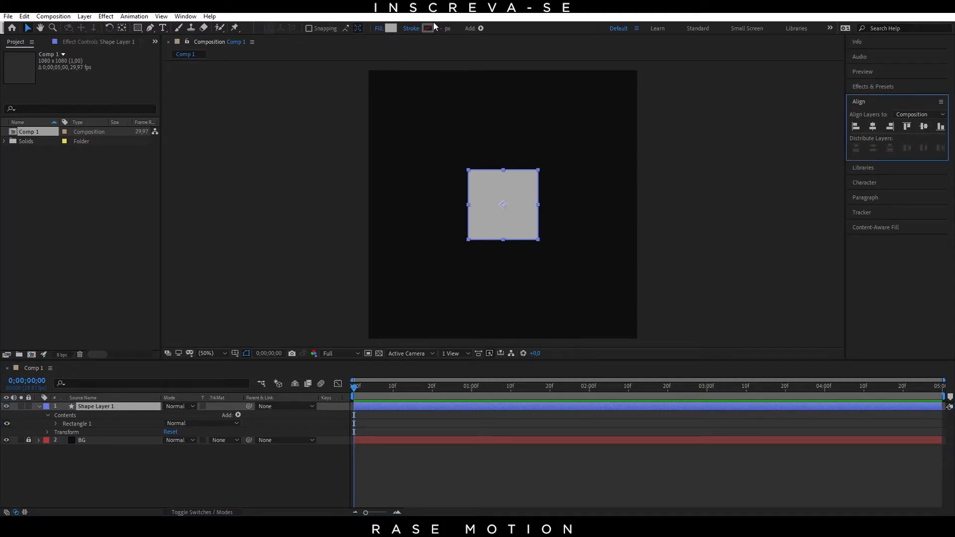
# Step: Change the square's fill color to red (C62A2A)
pyautogui.click(394, 28)
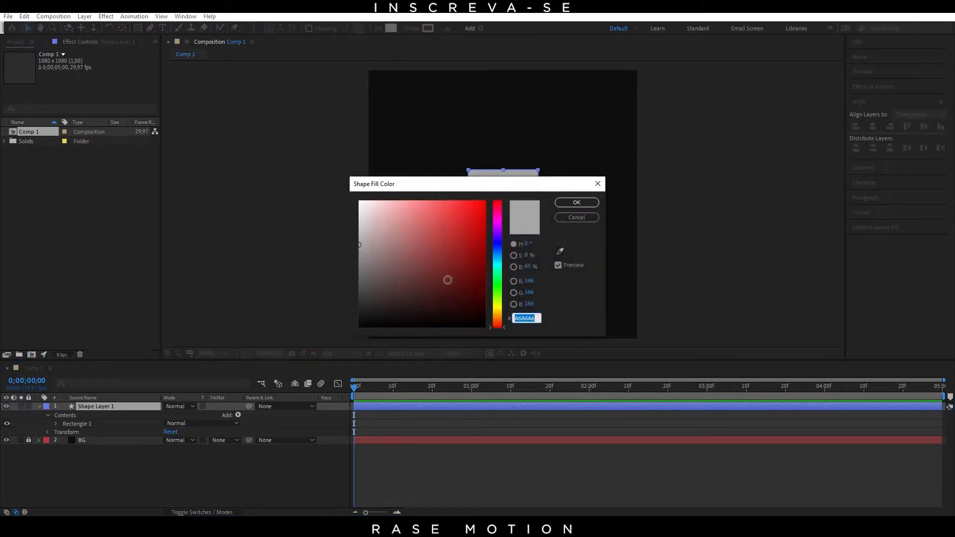
pyautogui.click(448, 238)
pyautogui.moveTo(456, 231); pyautogui.dragTo(458, 228)
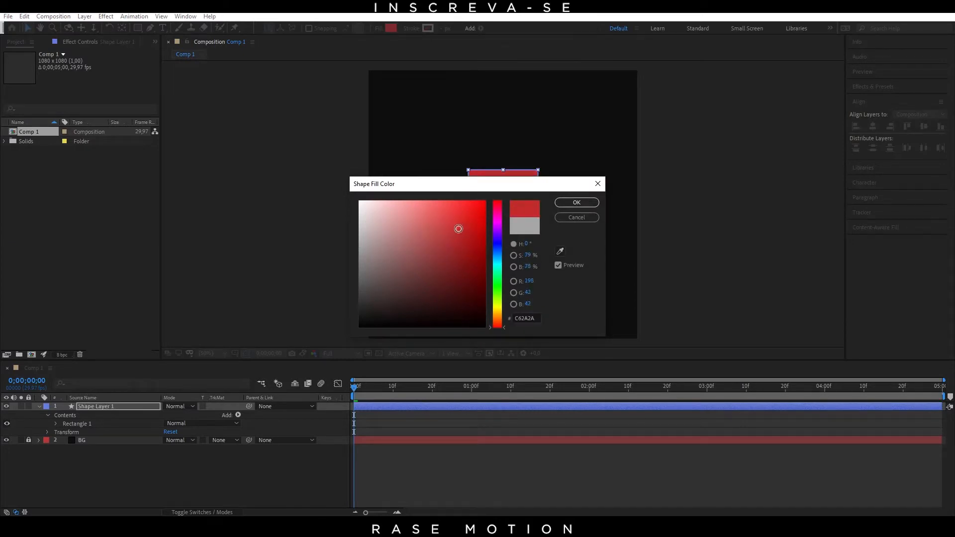
pyautogui.click(577, 202)
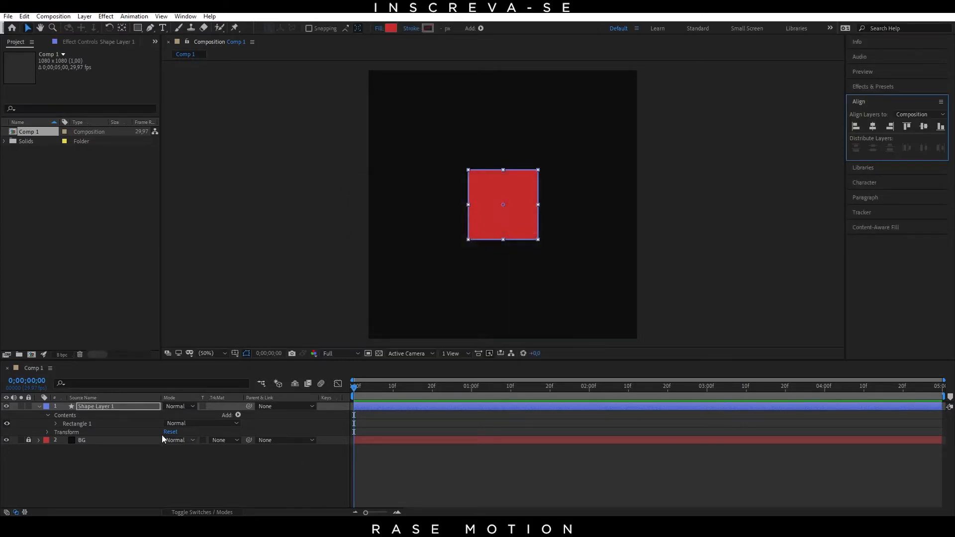
# Step: Try scaling Shape Layer 1 down to 95%, and undo the change
pyautogui.click(121, 410)
pyautogui.click(195, 479)
pyautogui.click(157, 407)
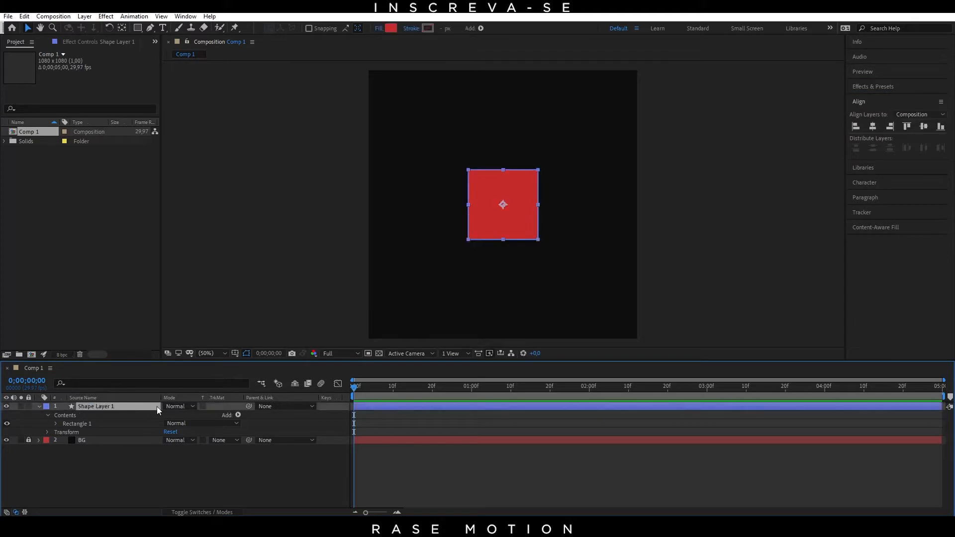
pyautogui.press('s')
pyautogui.moveTo(197, 416); pyautogui.dragTo(194, 416)
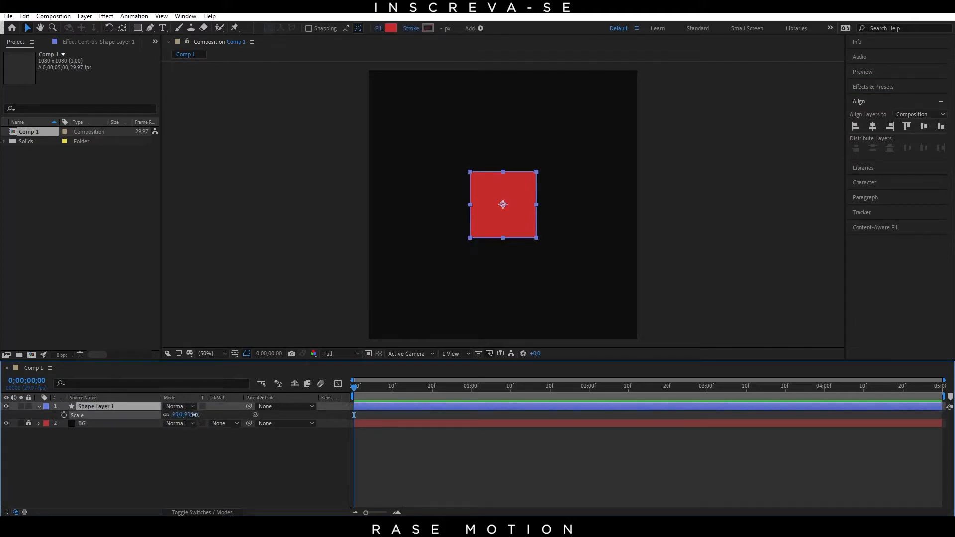
pyautogui.hotkey('ctrl', 'z')
# Step: Scale Shape Layer 1 down to 64% in both dimensions
pyautogui.click(167, 465)
pyautogui.click(110, 401)
pyautogui.click(110, 406)
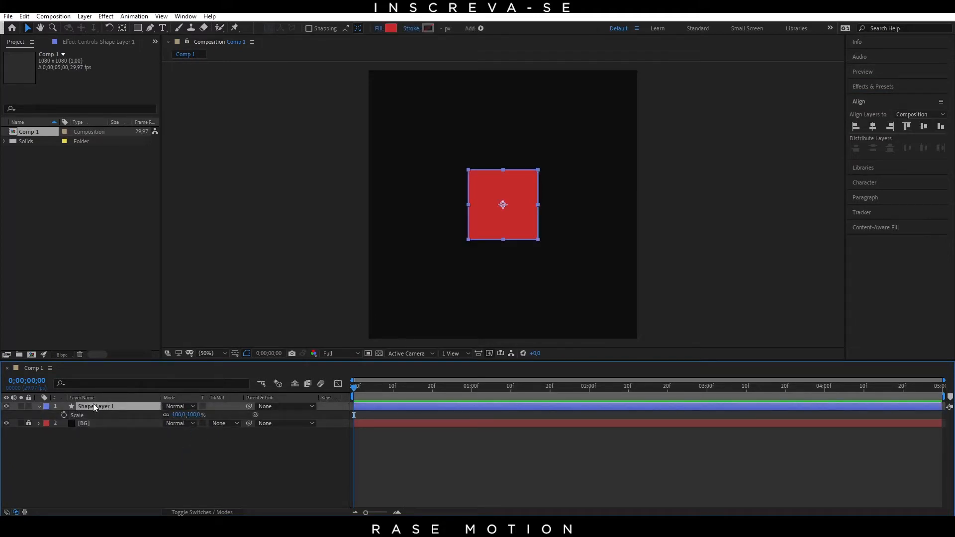
pyautogui.press('s')
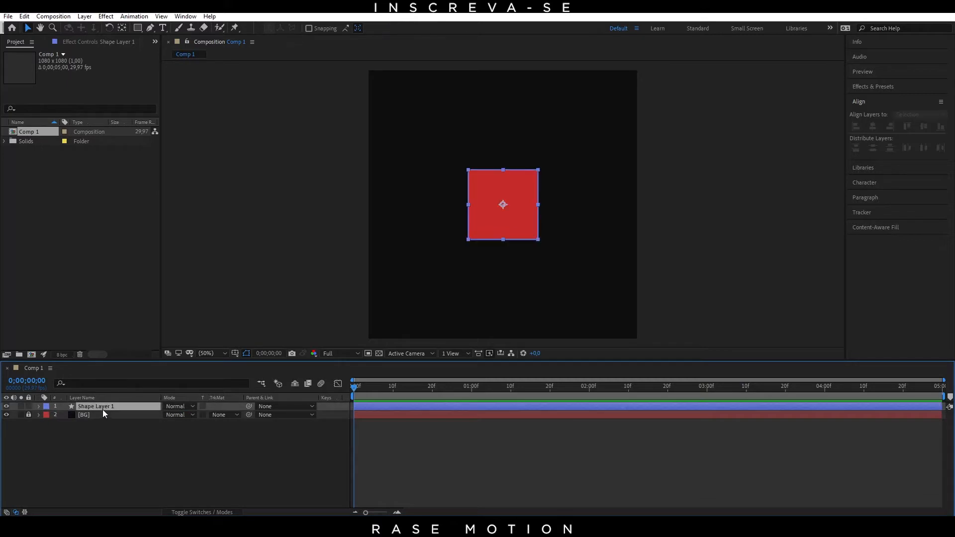
pyautogui.press('s')
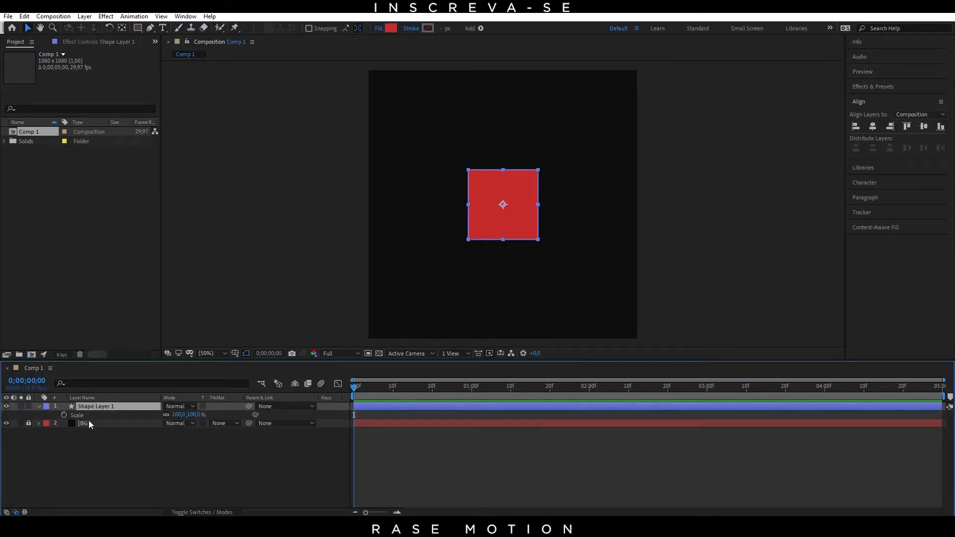
pyautogui.moveTo(187, 414); pyautogui.dragTo(178, 414)
pyautogui.click(441, 279)
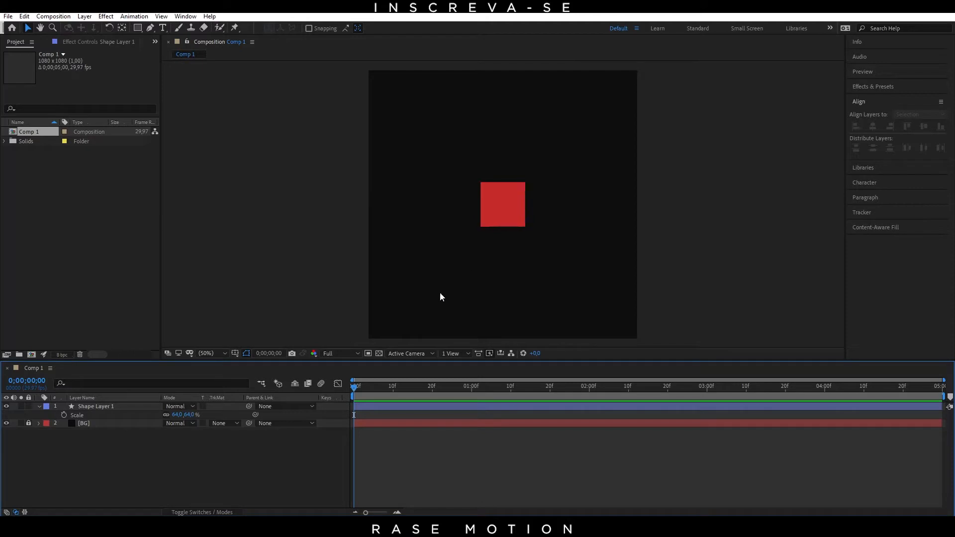
# Step: Reveal only the Position property of Shape Layer 1 and move the square horizontally to X 190
pyautogui.click(124, 406)
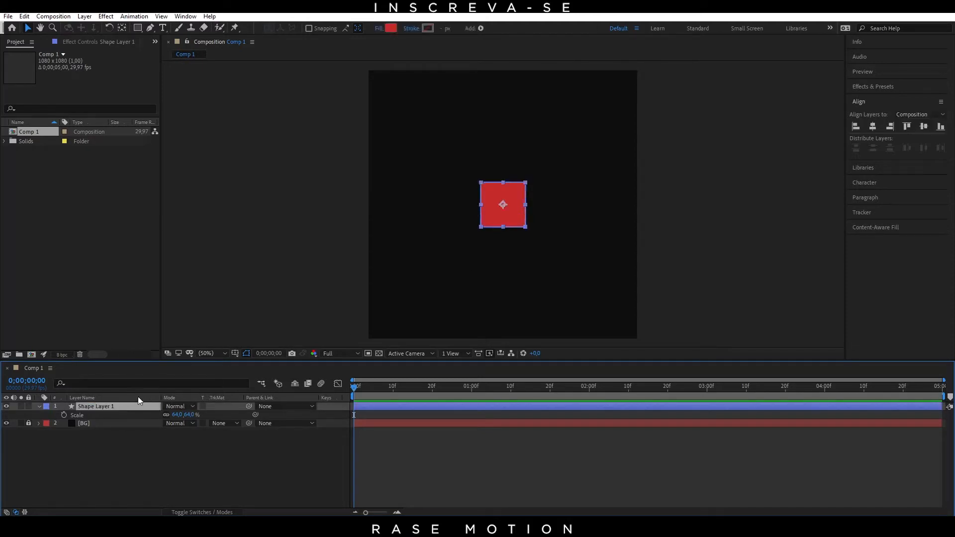
pyautogui.click(38, 407)
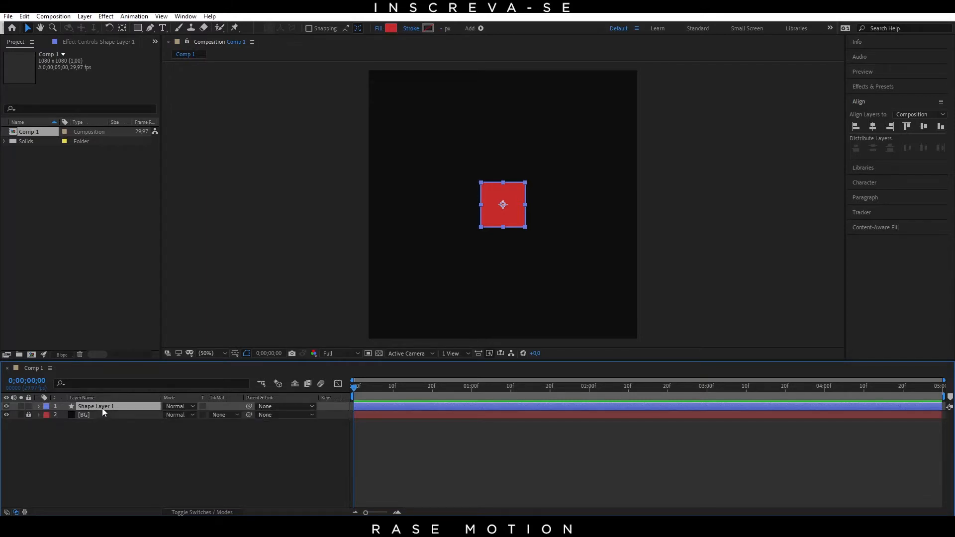
pyautogui.press('p')
pyautogui.click(90, 415)
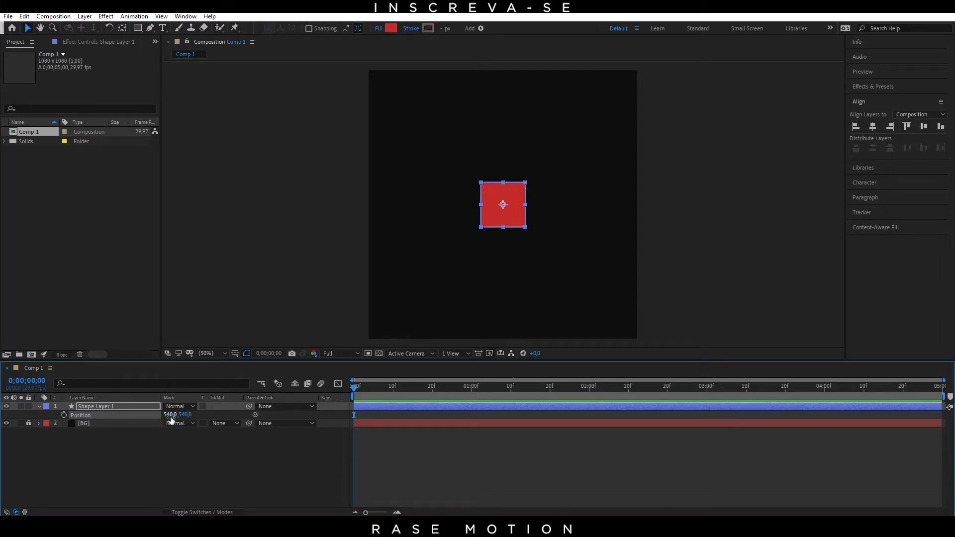
pyautogui.moveTo(170, 415); pyautogui.dragTo(119, 419)
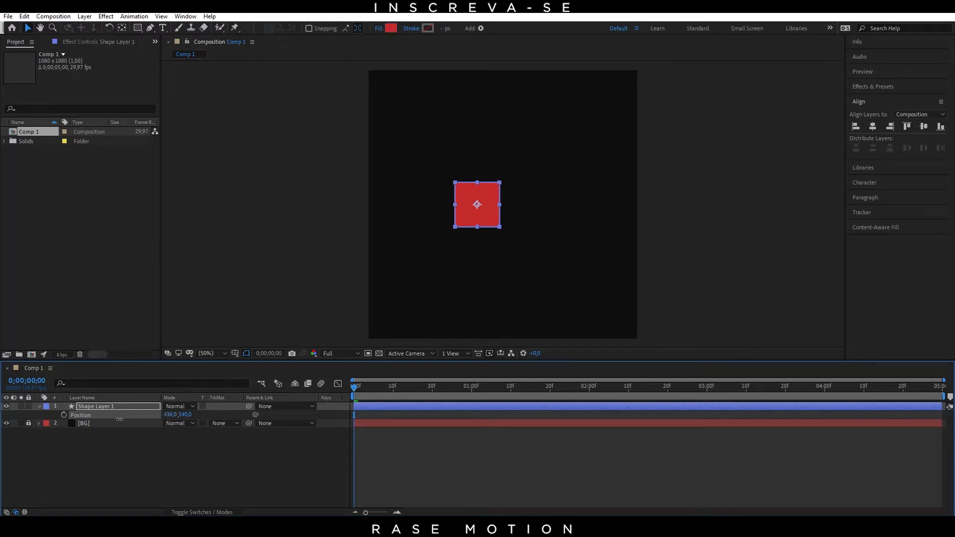
pyautogui.moveTo(494, 211); pyautogui.dragTo(431, 217)
pyautogui.click(125, 442)
pyautogui.click(110, 409)
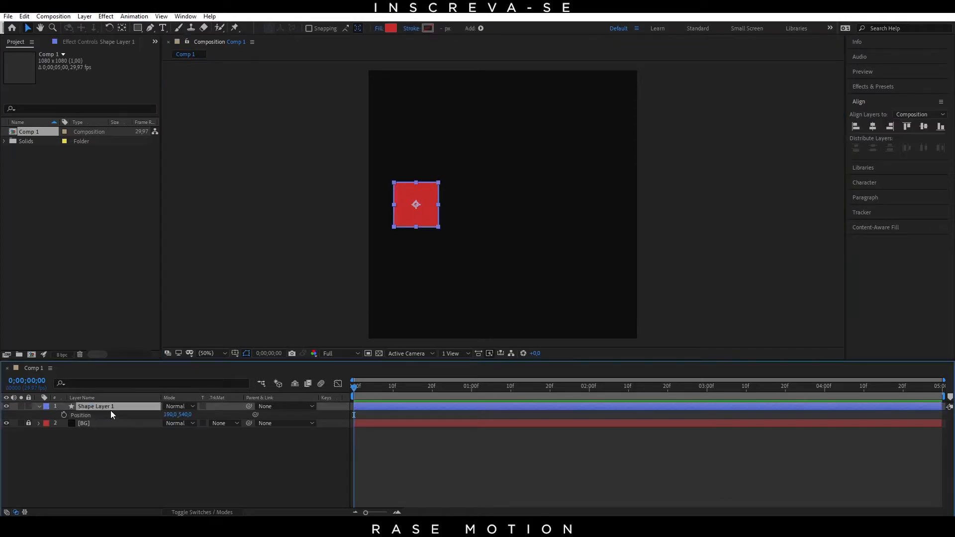
# Step: Keyframe Shape Layer 1's position at 0 seconds, and add a second position keyframe with X 894 at 2 seconds
pyautogui.click(65, 415)
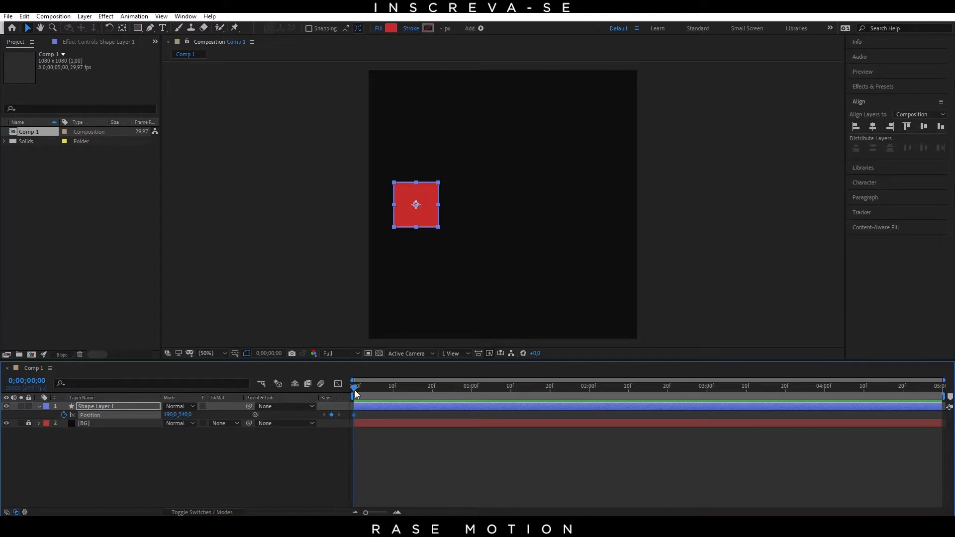
pyautogui.moveTo(354, 389); pyautogui.dragTo(592, 424)
pyautogui.moveTo(171, 414); pyautogui.dragTo(313, 414)
pyautogui.moveTo(170, 398); pyautogui.dragTo(2, 414)
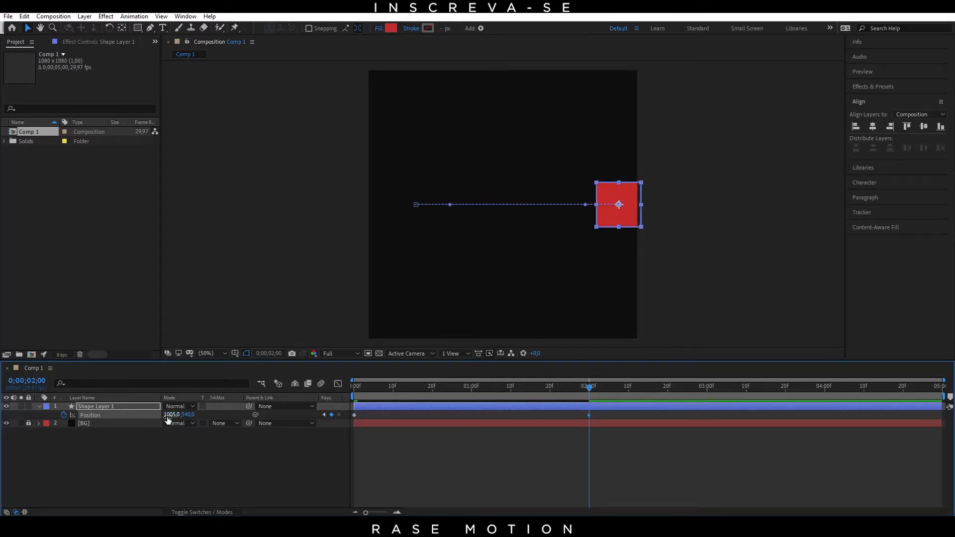
pyautogui.moveTo(172, 414); pyautogui.dragTo(96, 415)
pyautogui.moveTo(108, 412); pyautogui.dragTo(112, 412)
# Step: Play and scrub the linear position animation between 0 and 2 seconds to examine how the square moves
pyautogui.moveTo(545, 397); pyautogui.dragTo(372, 410)
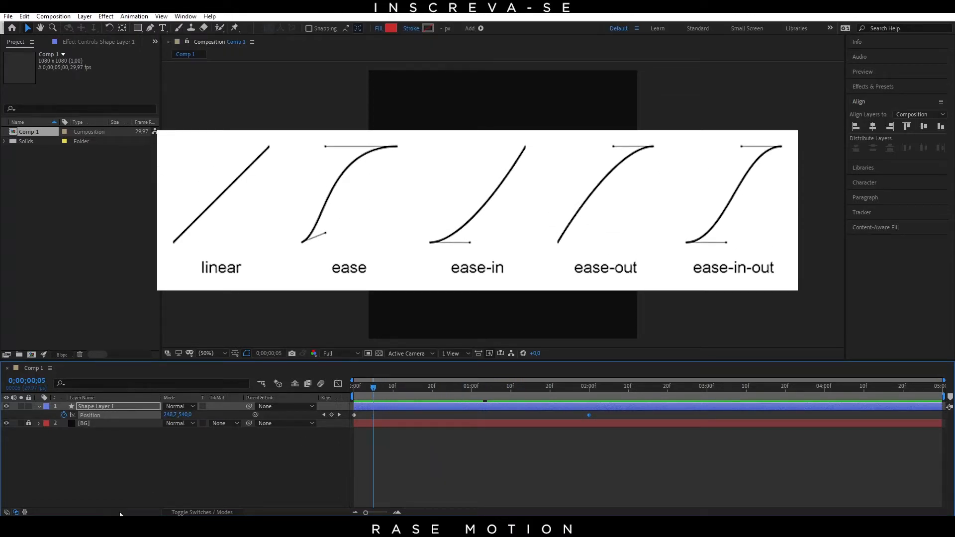
pyautogui.moveTo(482, 388); pyautogui.dragTo(354, 397)
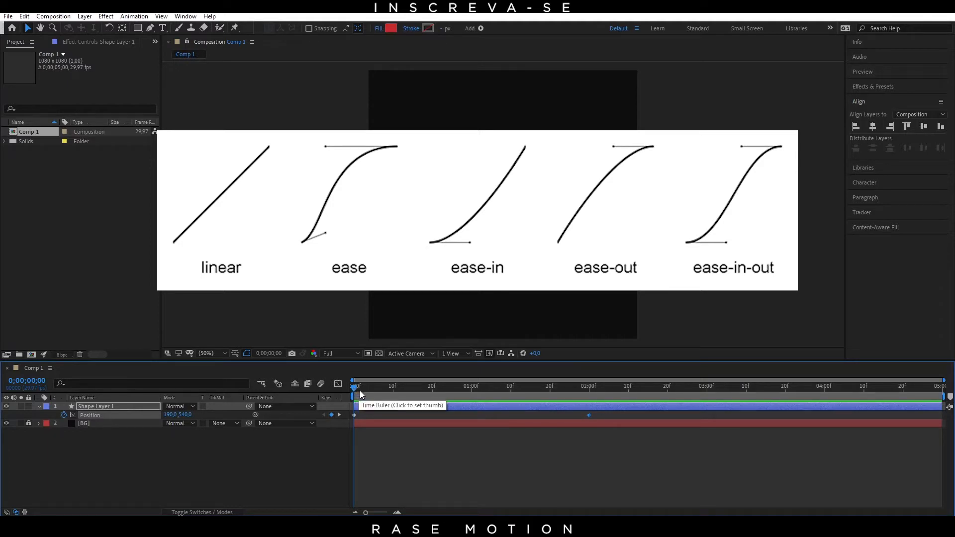
pyautogui.moveTo(354, 390); pyautogui.dragTo(320, 404)
pyautogui.click(297, 477)
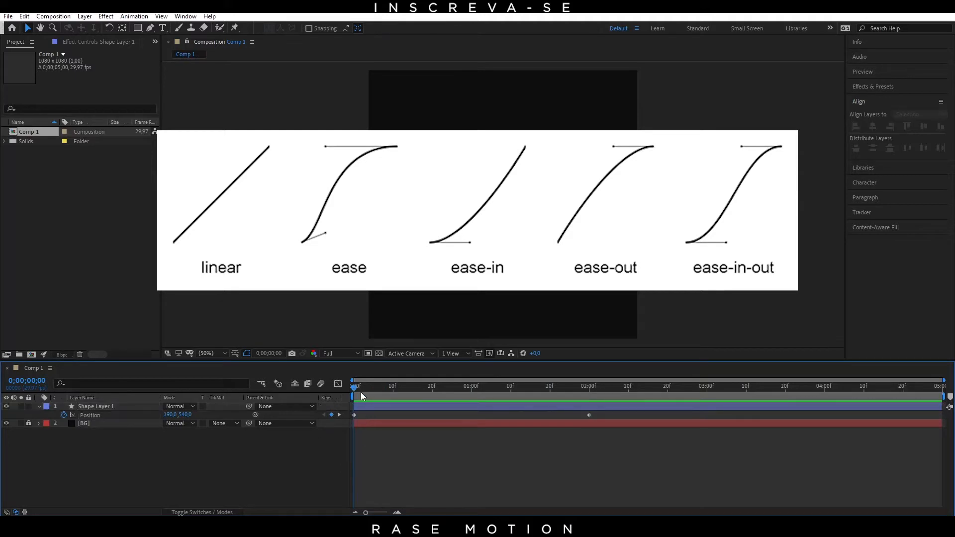
pyautogui.press('space')
pyautogui.click(592, 392)
pyautogui.moveTo(605, 417); pyautogui.dragTo(350, 417)
pyautogui.moveTo(586, 386); pyautogui.dragTo(351, 380)
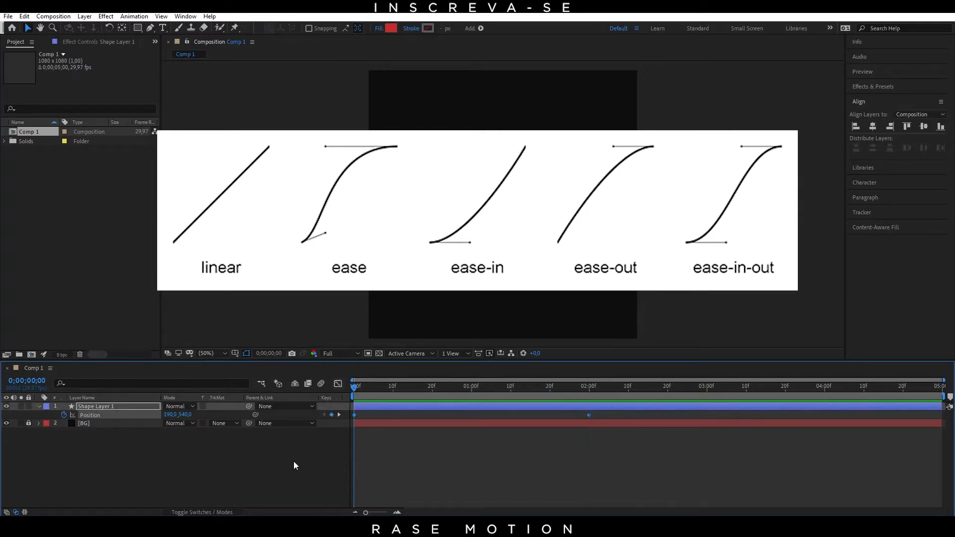
pyautogui.click(293, 461)
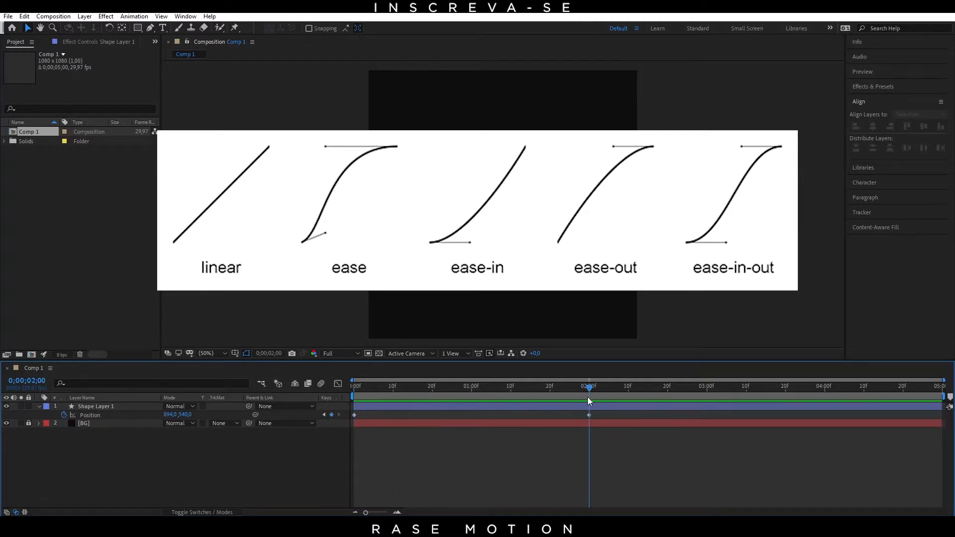
pyautogui.moveTo(354, 400); pyautogui.dragTo(337, 423)
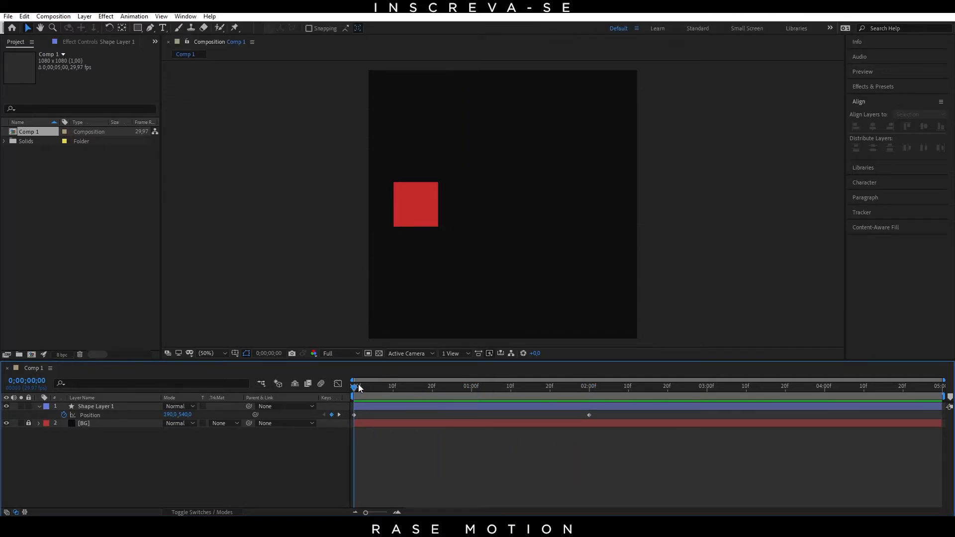
pyautogui.moveTo(353, 389); pyautogui.dragTo(343, 426)
pyautogui.click(500, 415)
pyautogui.moveTo(363, 391); pyautogui.dragTo(329, 389)
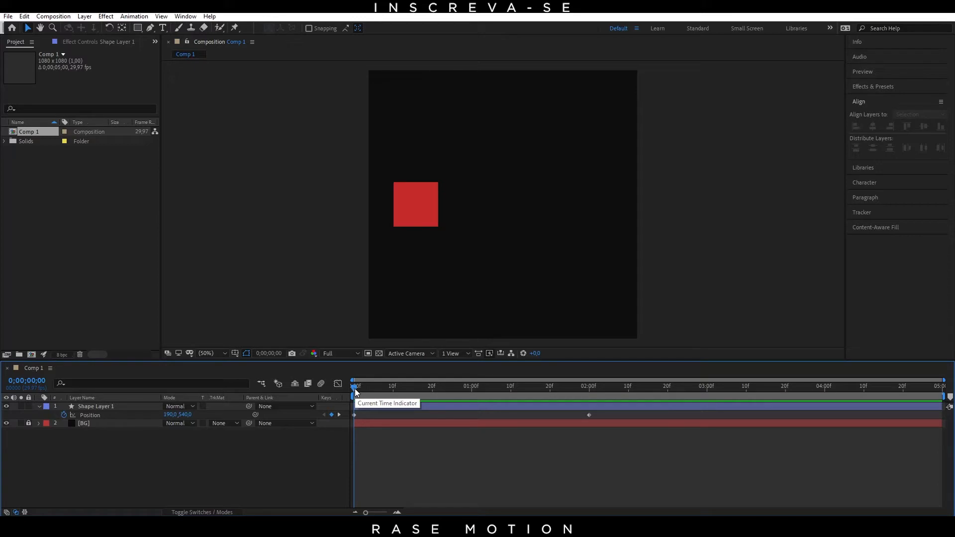
pyautogui.click(516, 407)
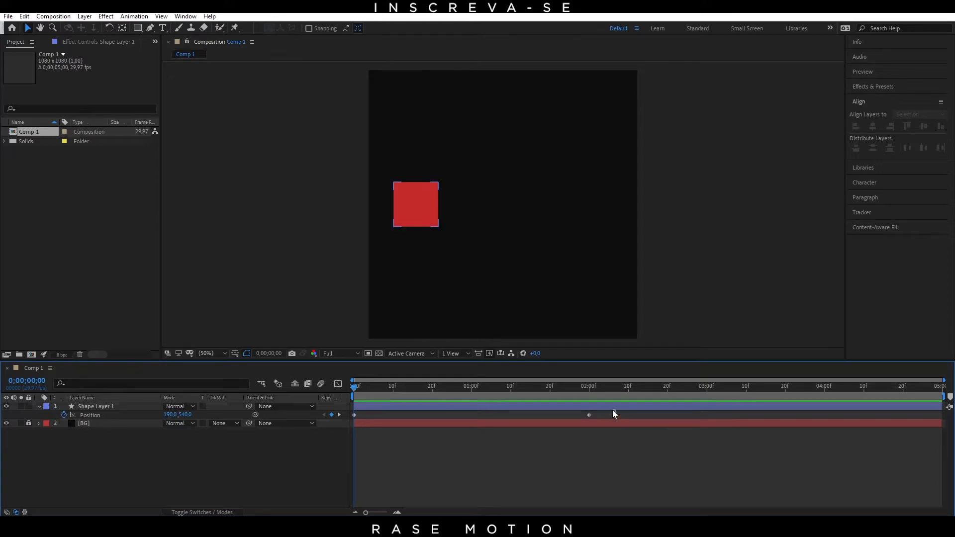
# Step: Apply Easy Ease to both Position keyframes of Shape Layer 1
pyautogui.moveTo(593, 414); pyautogui.dragTo(347, 416)
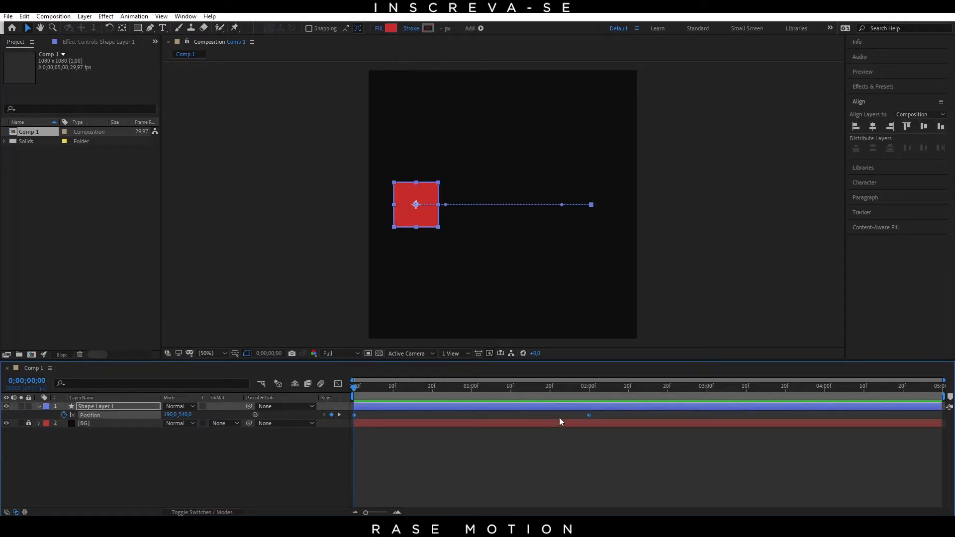
pyautogui.rightClick(589, 416)
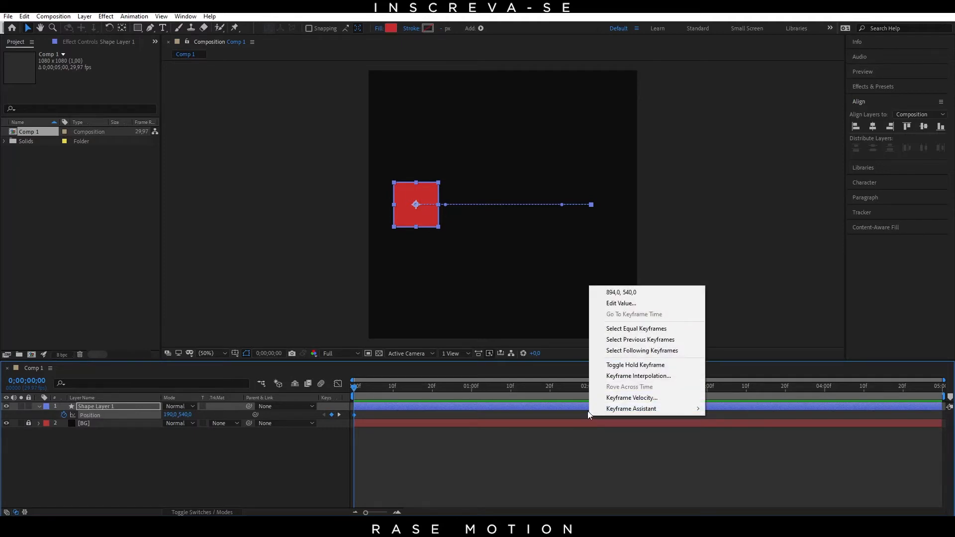
pyautogui.moveTo(602, 408)
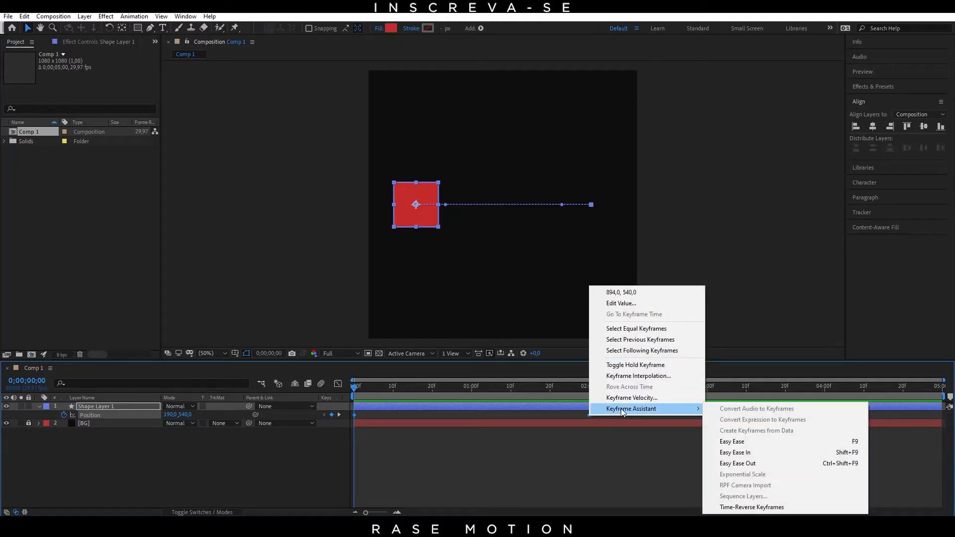
pyautogui.click(747, 442)
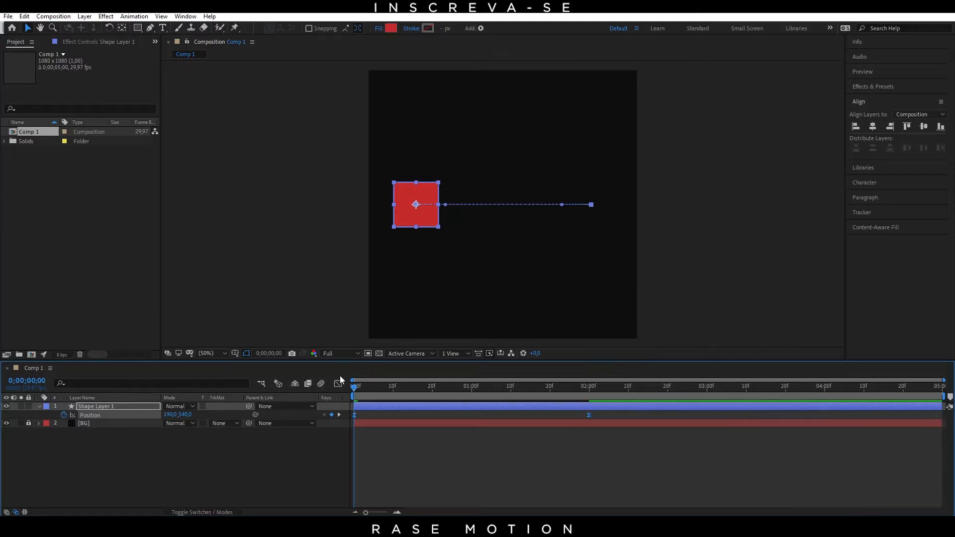
# Step: Preview the eased position animation and scrub through it to examine the square's acceleration and deceleration
pyautogui.moveTo(354, 390)
pyautogui.mouseDown()
pyautogui.moveTo(590, 407)
pyautogui.moveTo(386, 405)
pyautogui.moveTo(600, 413)
pyautogui.moveTo(350, 406)
pyautogui.mouseUp()
pyautogui.press('space')
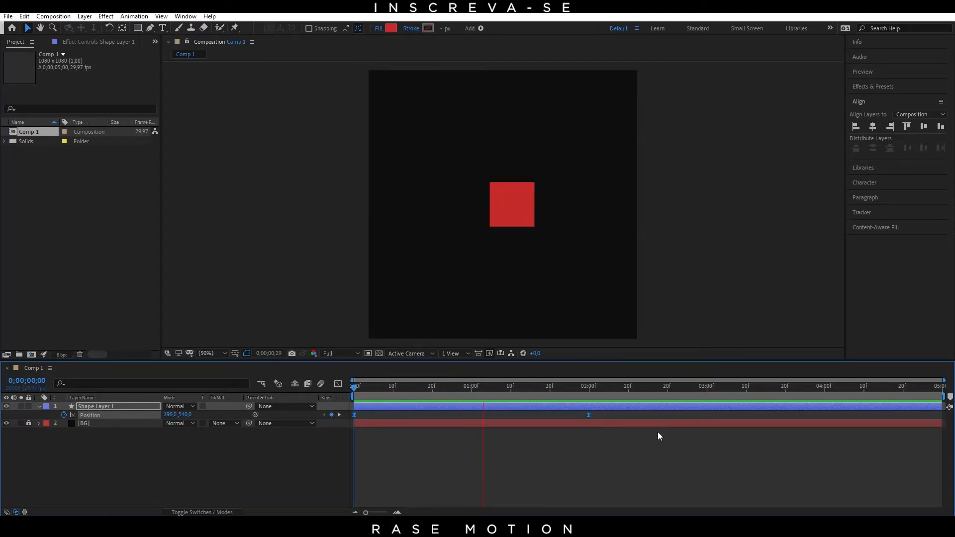
pyautogui.moveTo(596, 389); pyautogui.dragTo(354, 391)
pyautogui.click(438, 434)
pyautogui.moveTo(585, 391); pyautogui.dragTo(354, 391)
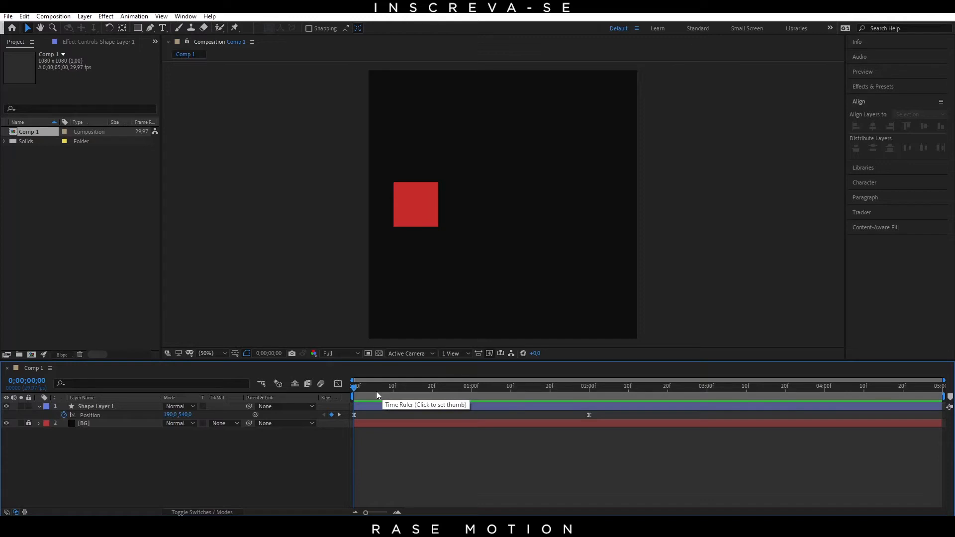
pyautogui.moveTo(362, 388); pyautogui.dragTo(538, 389)
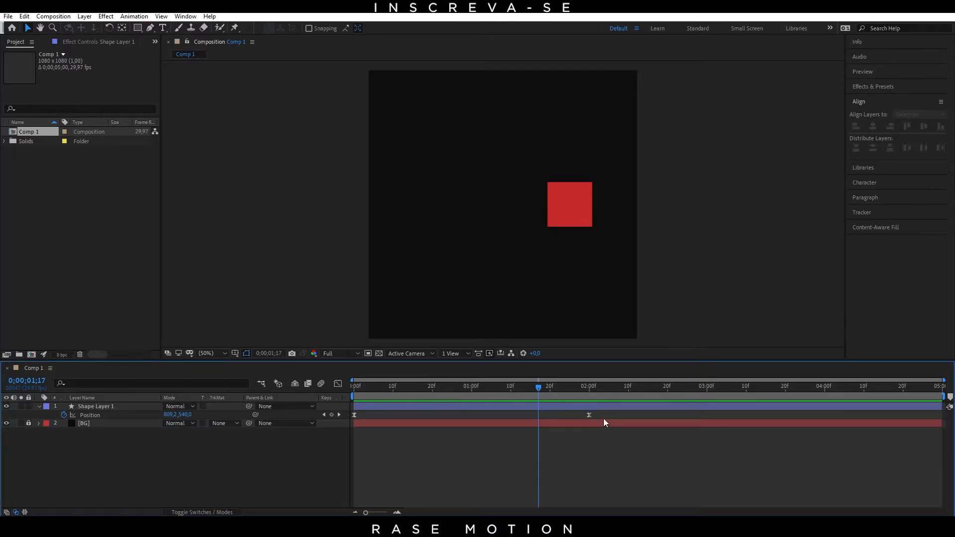
# Step: Show both Position keyframes of Shape Layer 1 in the Graph Editor and check which graph type is being edited
pyautogui.moveTo(605, 416); pyautogui.dragTo(352, 416)
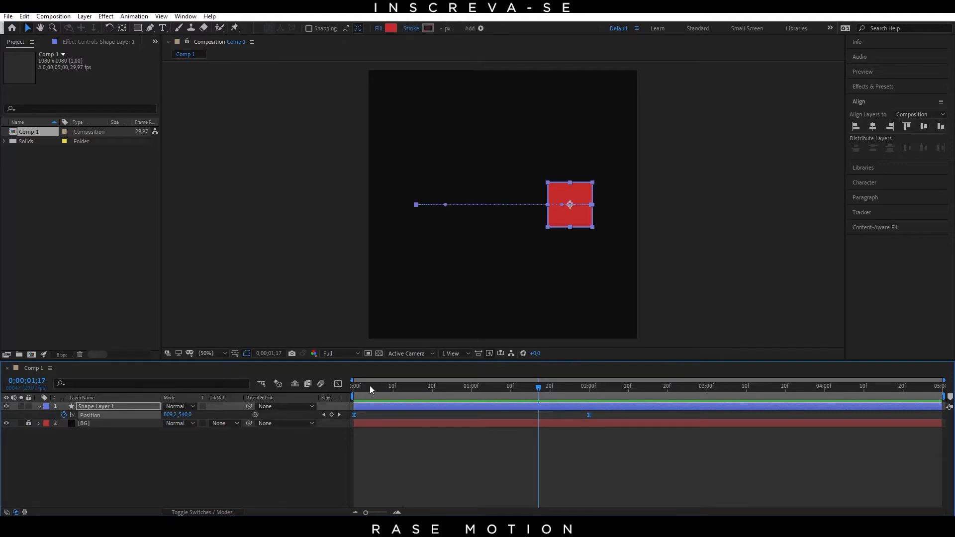
pyautogui.click(337, 384)
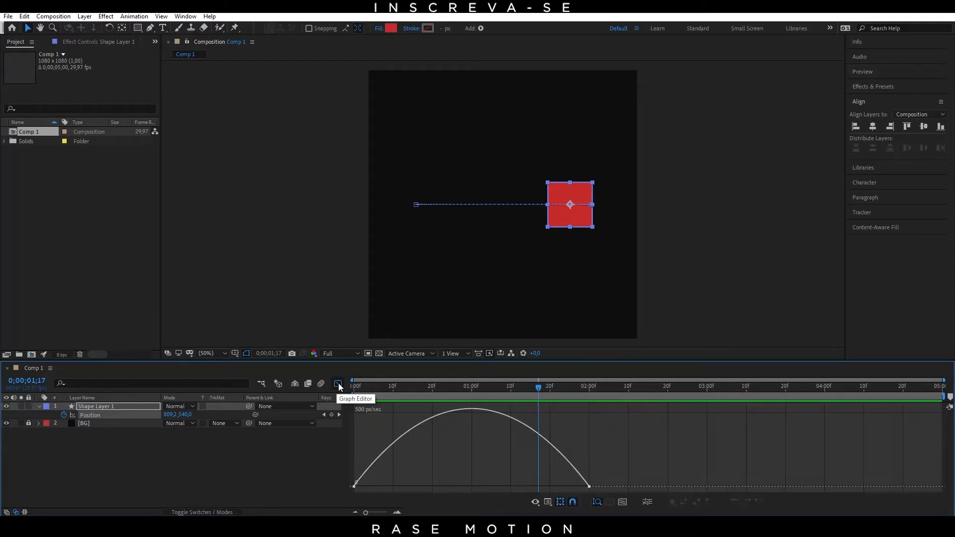
pyautogui.moveTo(415, 396); pyautogui.dragTo(352, 439)
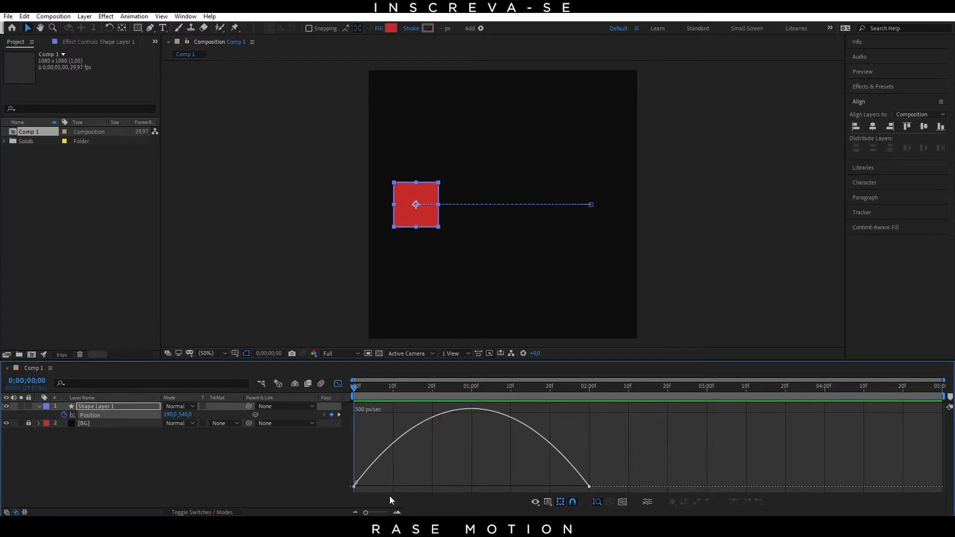
pyautogui.rightClick(379, 424)
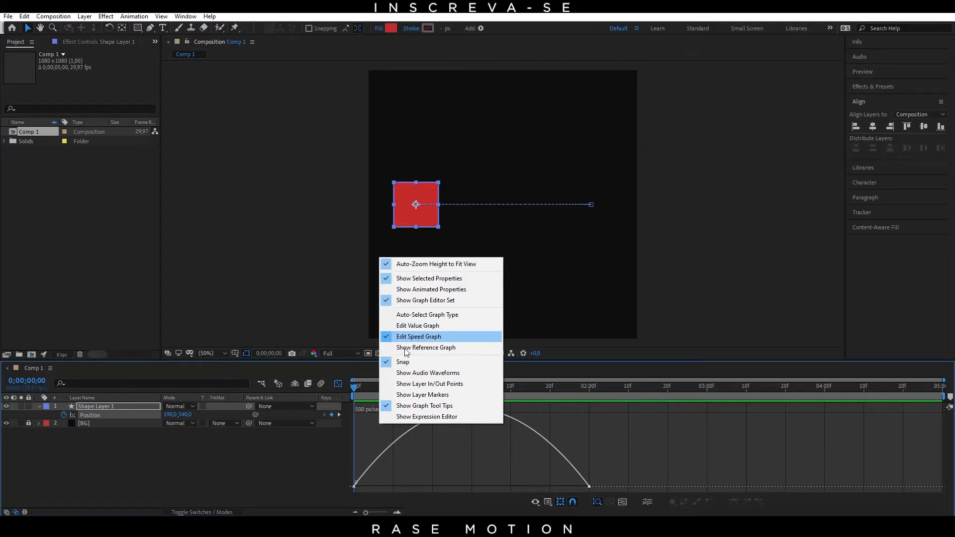
pyautogui.click(598, 439)
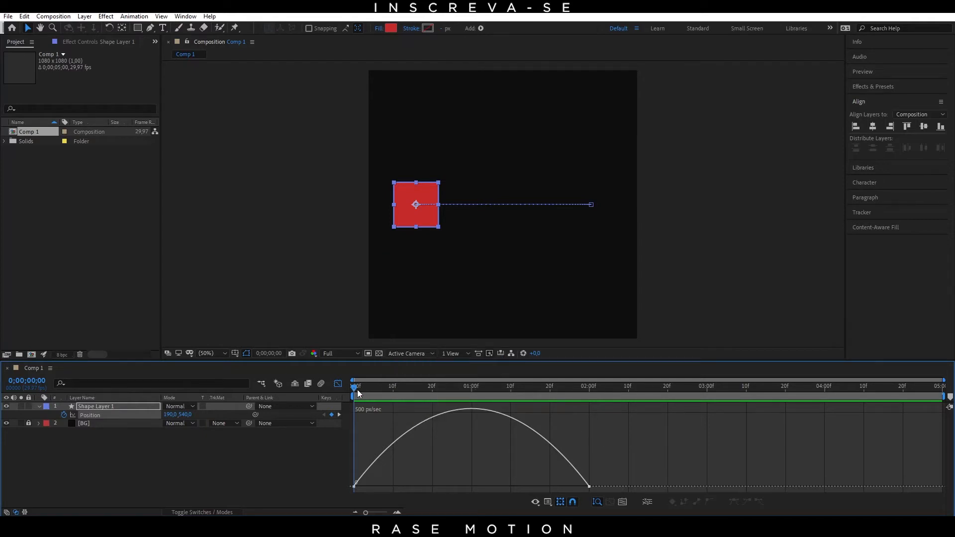
# Step: Scrub between 0 and 2 seconds along the enlarged speed graph to compare the curve with the square's motion
pyautogui.moveTo(357, 390); pyautogui.dragTo(350, 431)
pyautogui.moveTo(357, 388); pyautogui.dragTo(336, 419)
pyautogui.press('pagedown')
pyautogui.moveTo(357, 386); pyautogui.dragTo(349, 387)
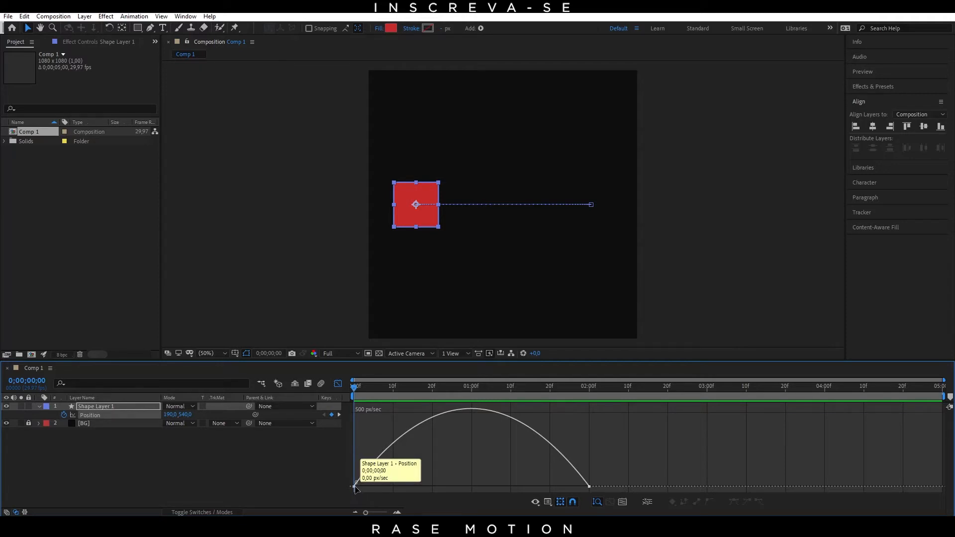
pyautogui.moveTo(356, 386); pyautogui.dragTo(396, 393)
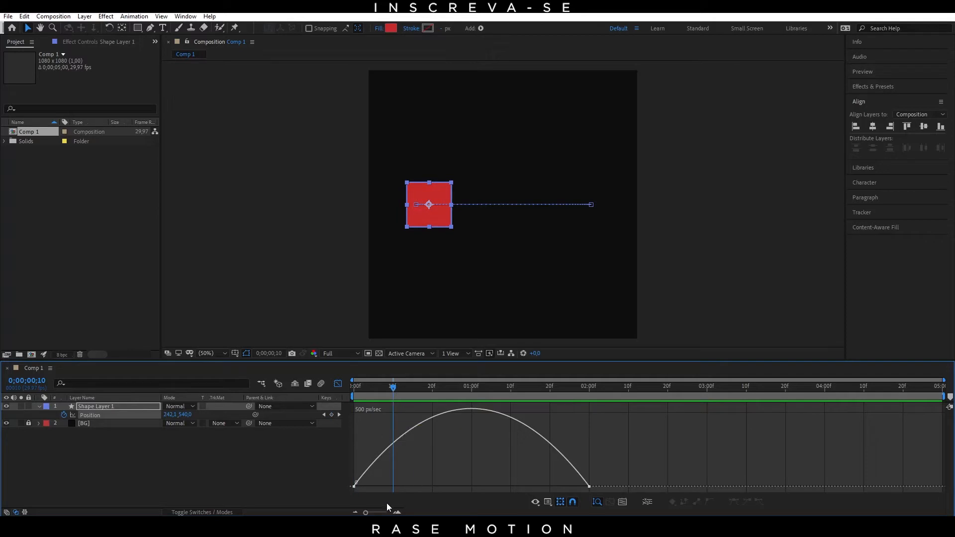
pyautogui.moveTo(366, 513)
pyautogui.mouseDown()
pyautogui.moveTo(383, 513)
pyautogui.moveTo(376, 513)
pyautogui.mouseUp()
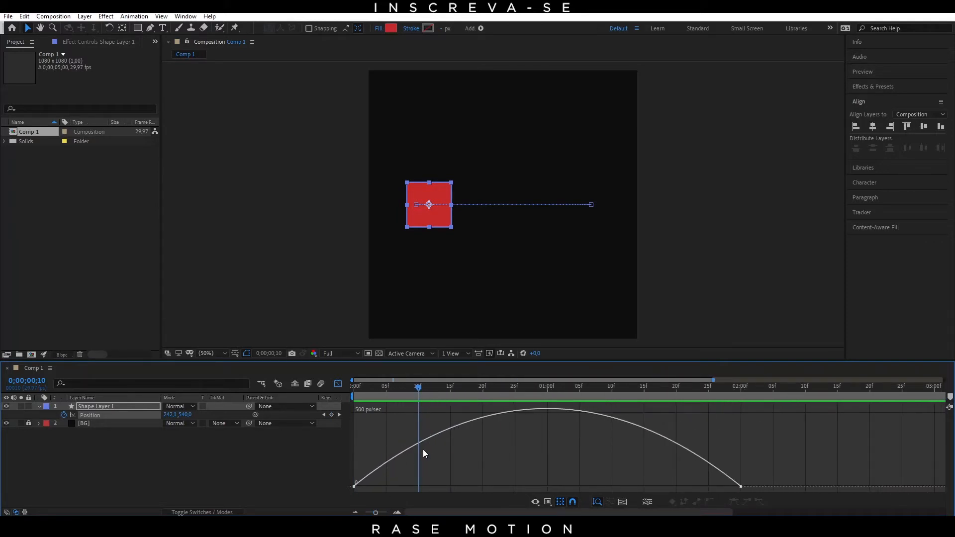
pyautogui.click(509, 387)
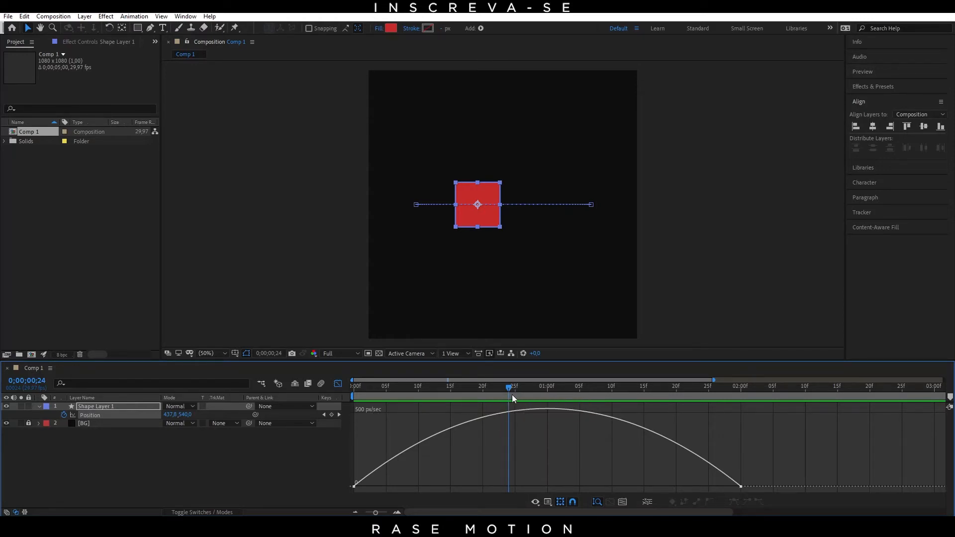
pyautogui.moveTo(521, 389); pyautogui.dragTo(347, 458)
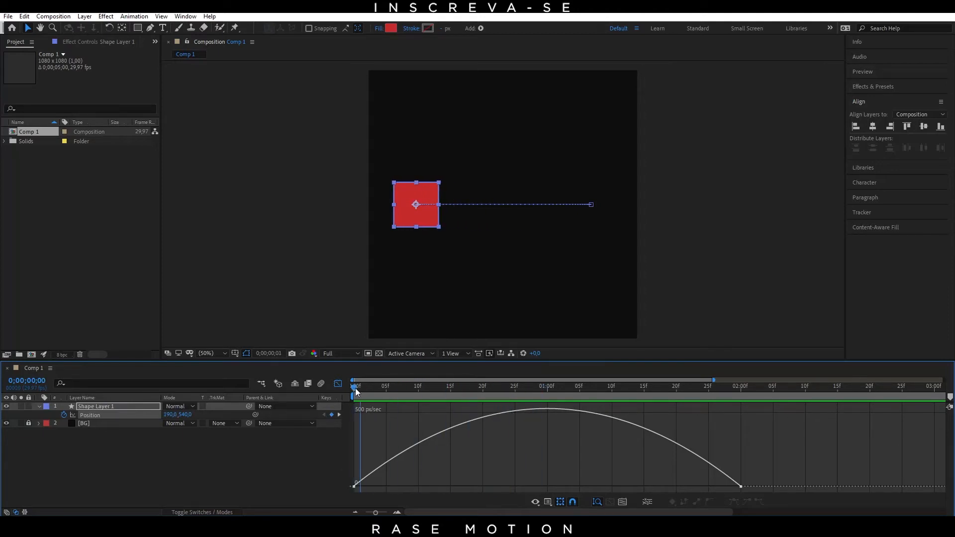
pyautogui.moveTo(353, 387); pyautogui.dragTo(741, 451)
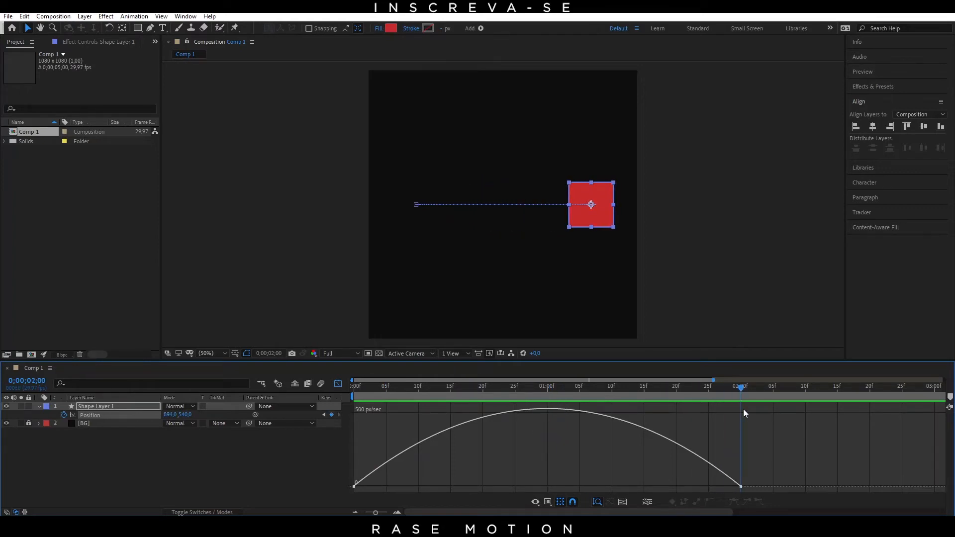
pyautogui.moveTo(742, 388); pyautogui.dragTo(345, 408)
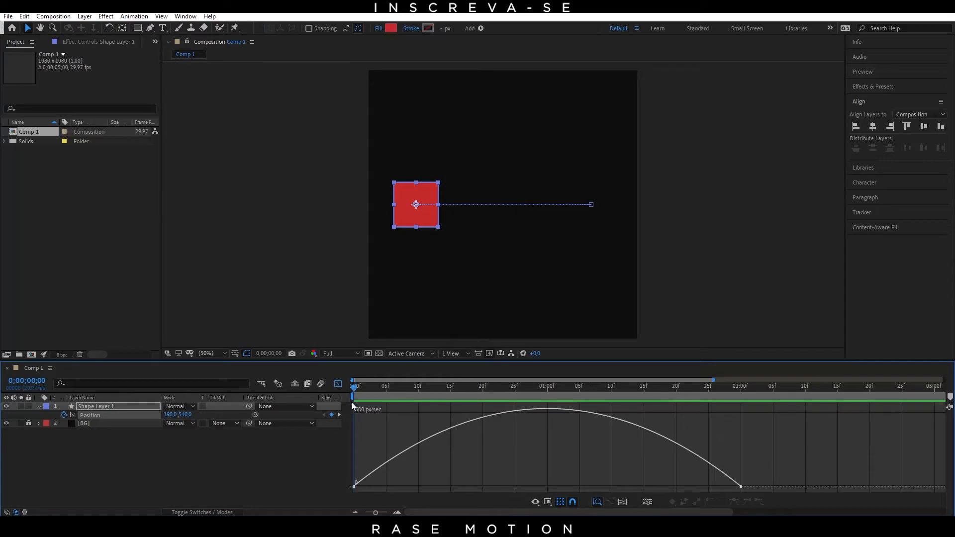
# Step: Switch the Graph Editor from the speed graph to the value graph for Shape Layer 1's Position
pyautogui.moveTo(360, 390); pyautogui.dragTo(332, 383)
pyautogui.rightClick(387, 422)
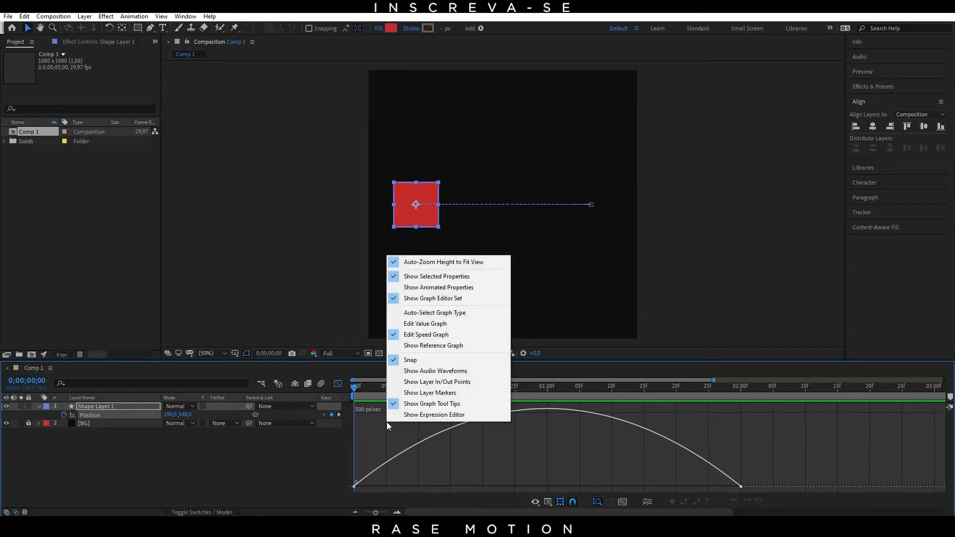
pyautogui.click(439, 324)
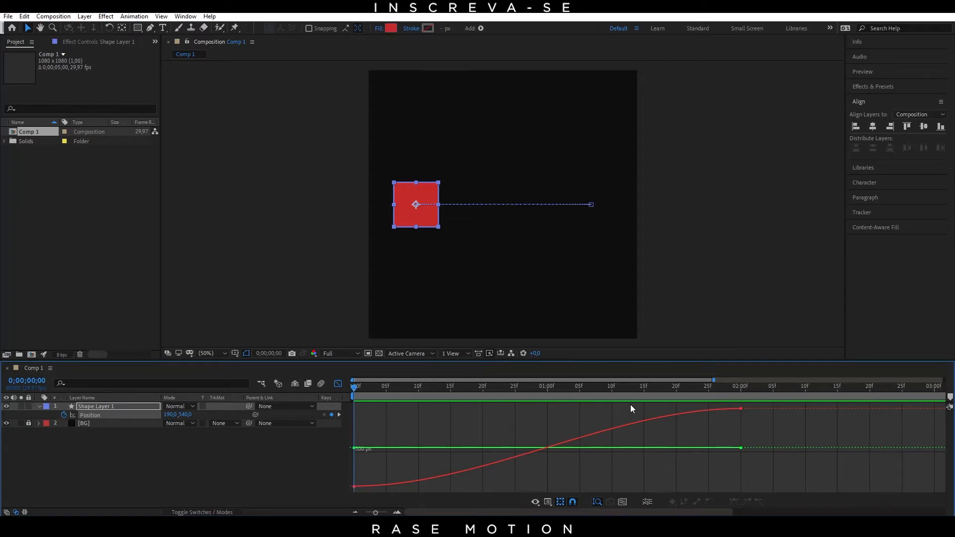
# Step: Scrub to 1 second and back along the value graph, and preview the motion to compare it with the X and Y curves
pyautogui.moveTo(353, 389); pyautogui.dragTo(547, 439)
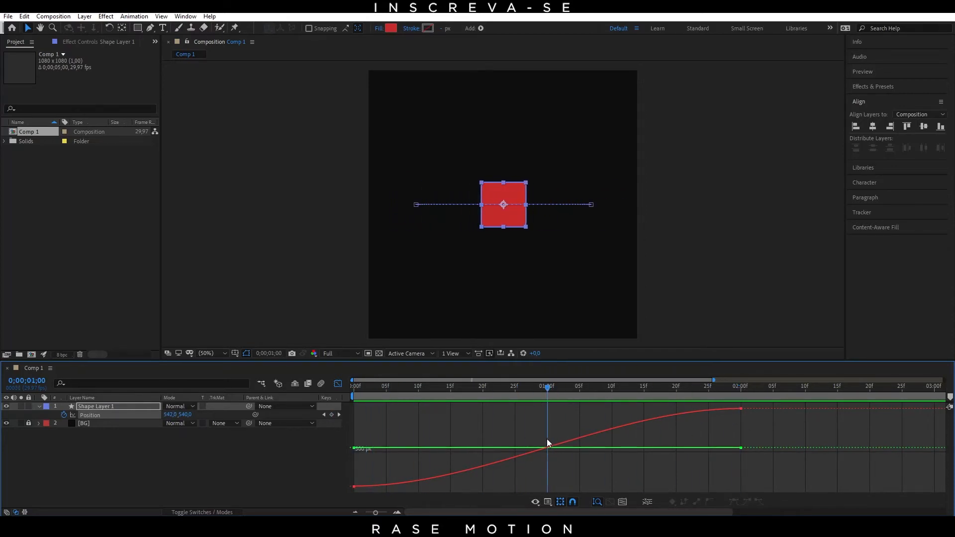
pyautogui.moveTo(547, 398); pyautogui.dragTo(344, 407)
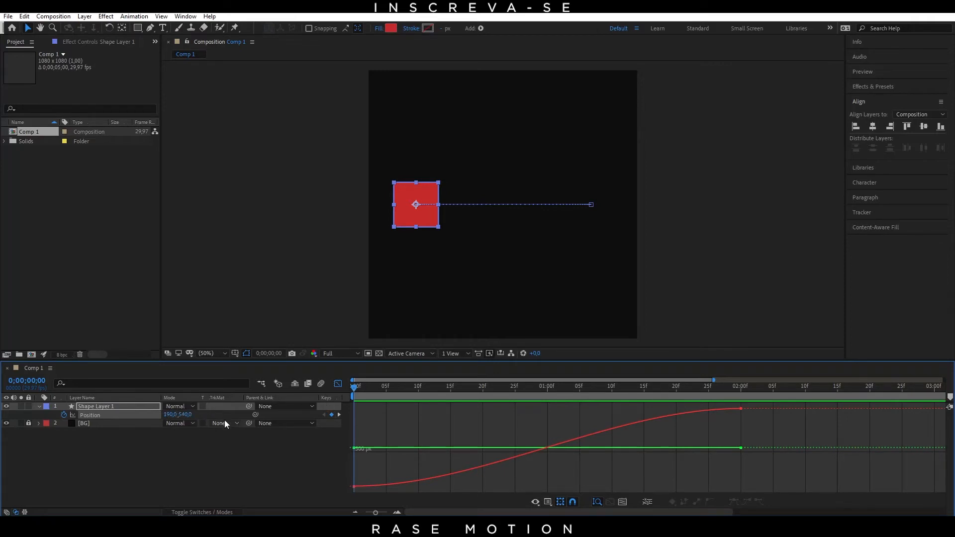
pyautogui.moveTo(369, 392); pyautogui.dragTo(357, 423)
pyautogui.press('space')
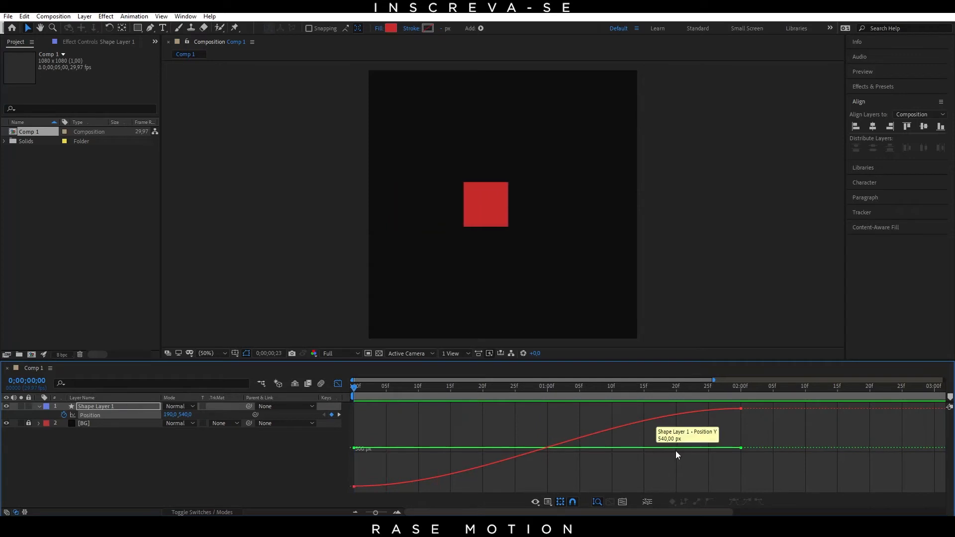
pyautogui.moveTo(733, 387); pyautogui.dragTo(316, 414)
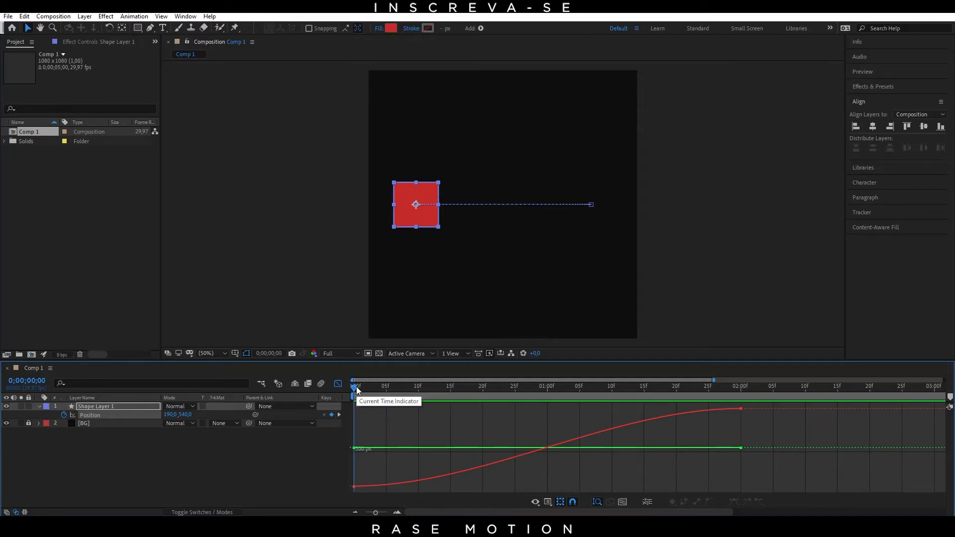
# Step: Check the Position values at frame 5 and at 2 seconds against the value graph, and return to frame 0
pyautogui.moveTo(358, 389); pyautogui.dragTo(348, 426)
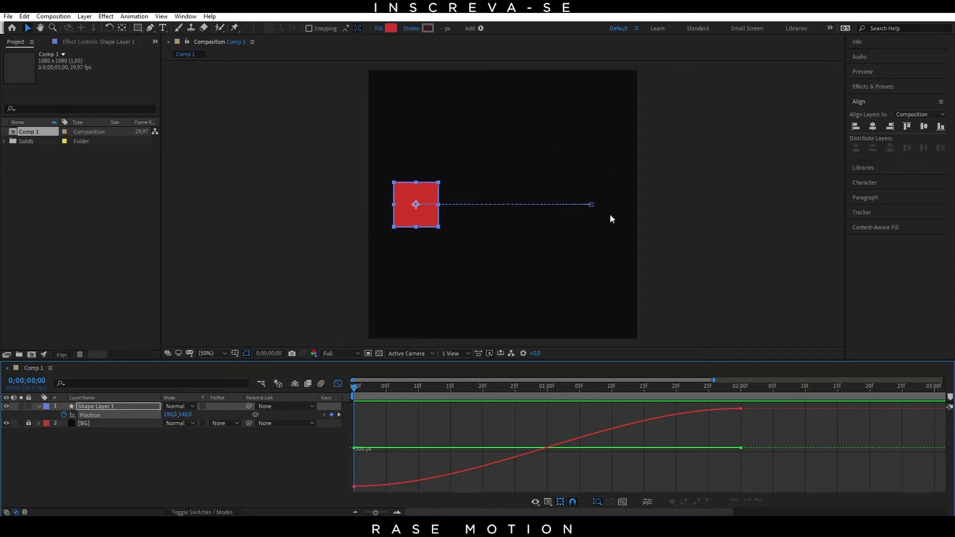
pyautogui.moveTo(354, 386); pyautogui.dragTo(389, 386)
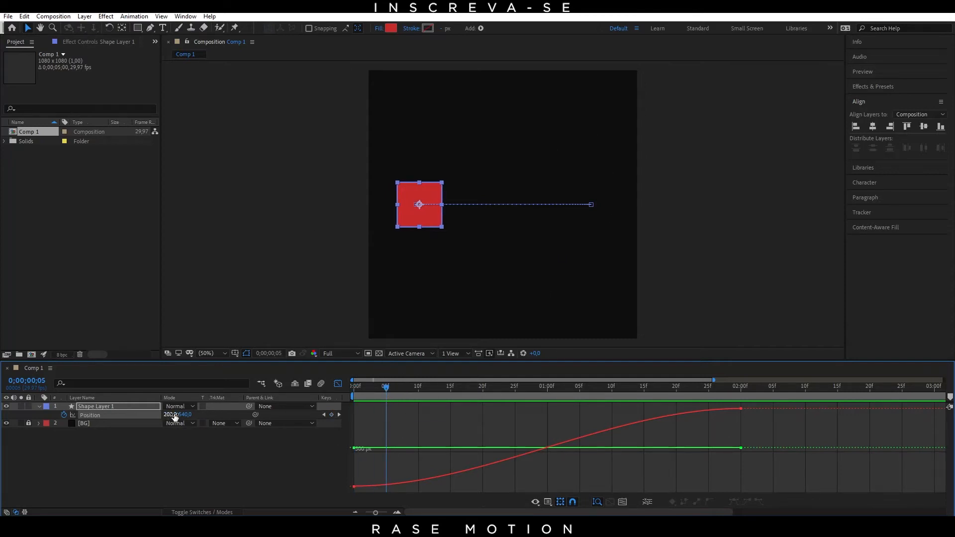
pyautogui.moveTo(389, 392); pyautogui.dragTo(741, 427)
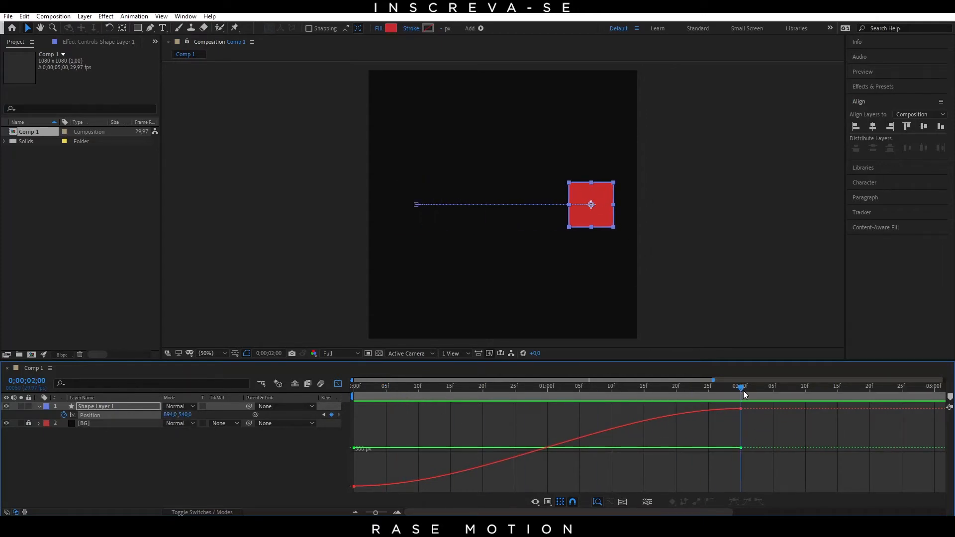
pyautogui.moveTo(743, 390); pyautogui.dragTo(334, 406)
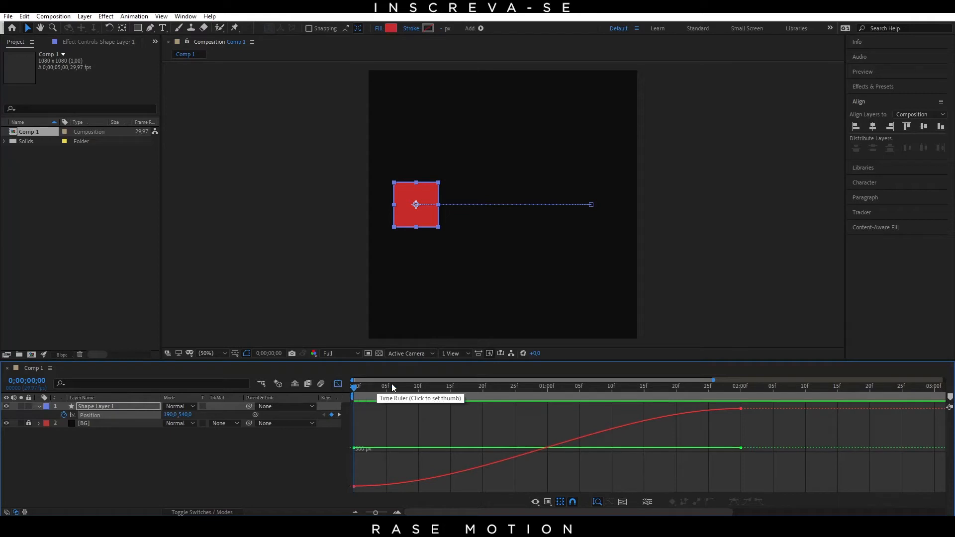
# Step: Convert both Position keyframes of Shape Layer 1 back to linear interpolation and display their value graph
pyautogui.click(341, 386)
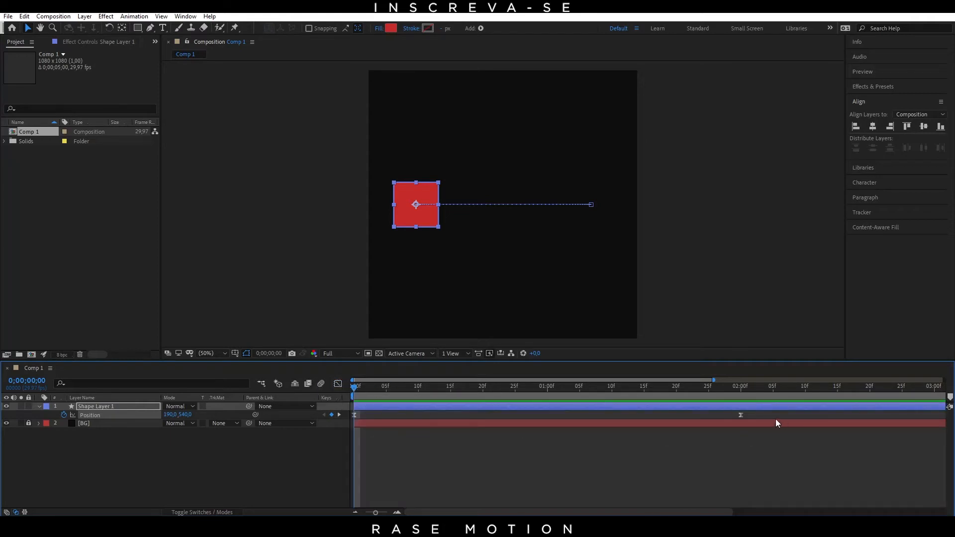
pyautogui.click(740, 415)
pyautogui.click(759, 440)
pyautogui.moveTo(732, 413); pyautogui.dragTo(348, 414)
pyautogui.moveTo(753, 411); pyautogui.dragTo(347, 418)
pyautogui.click(337, 384)
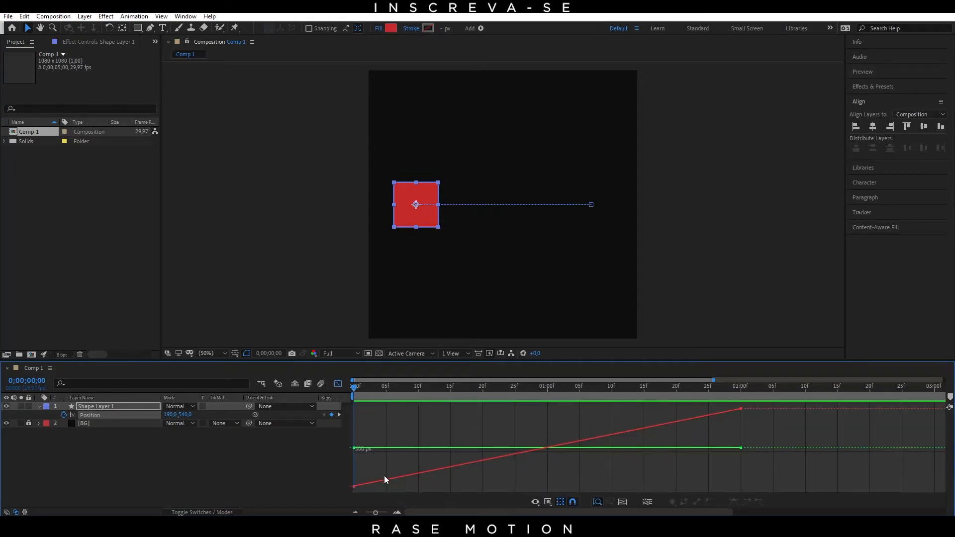
# Step: Display the speed graph of the linear Position keyframes and scrub it from frame 3 to 2 seconds
pyautogui.moveTo(351, 486)
pyautogui.moveTo(354, 386); pyautogui.dragTo(374, 445)
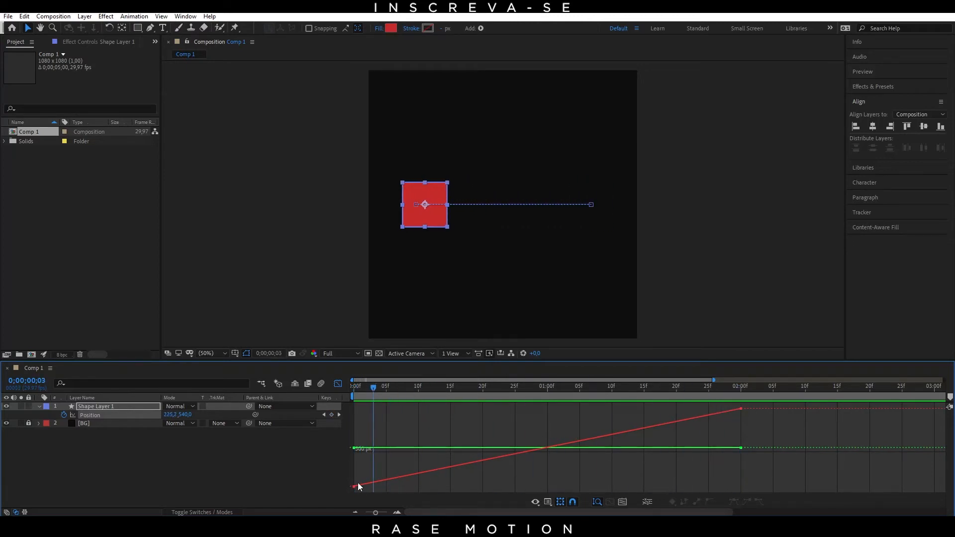
pyautogui.rightClick(394, 429)
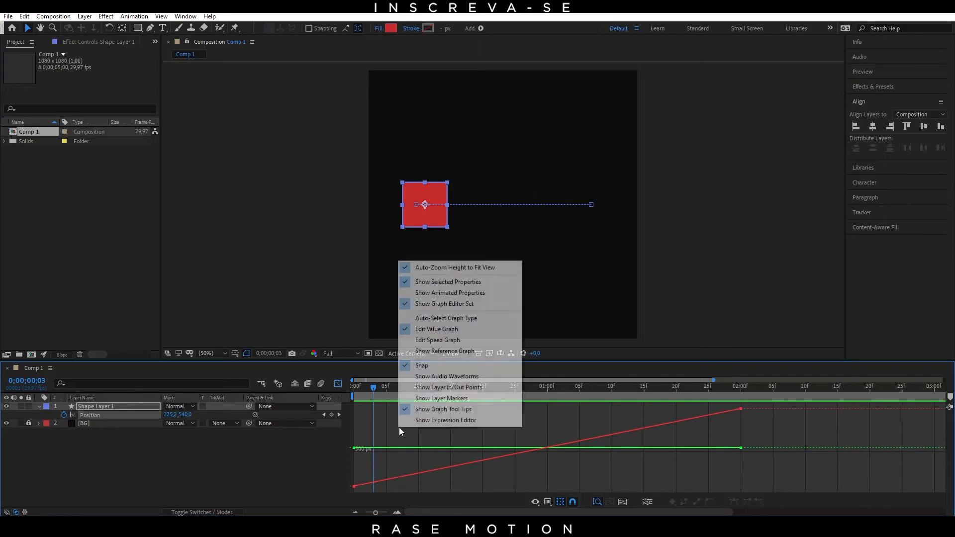
pyautogui.click(432, 339)
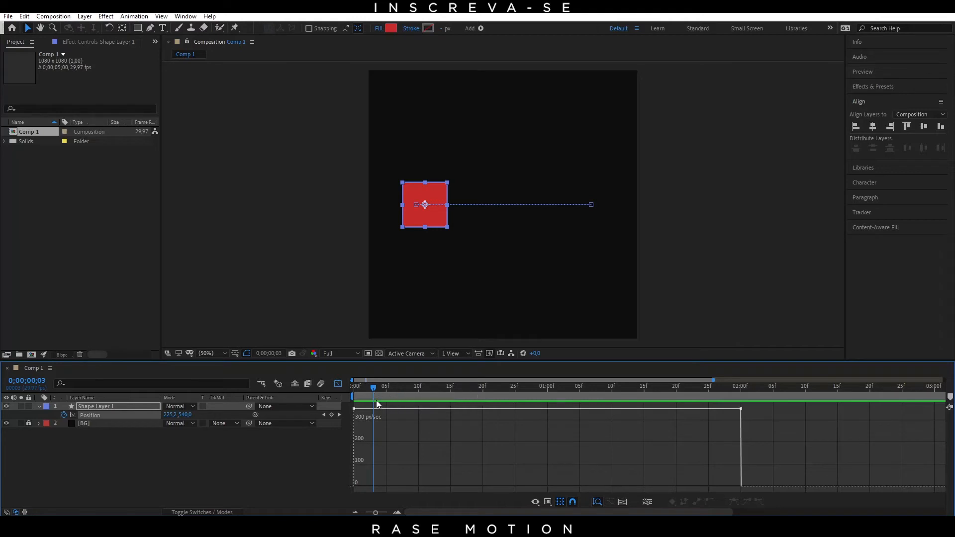
pyautogui.moveTo(377, 403); pyautogui.dragTo(741, 444)
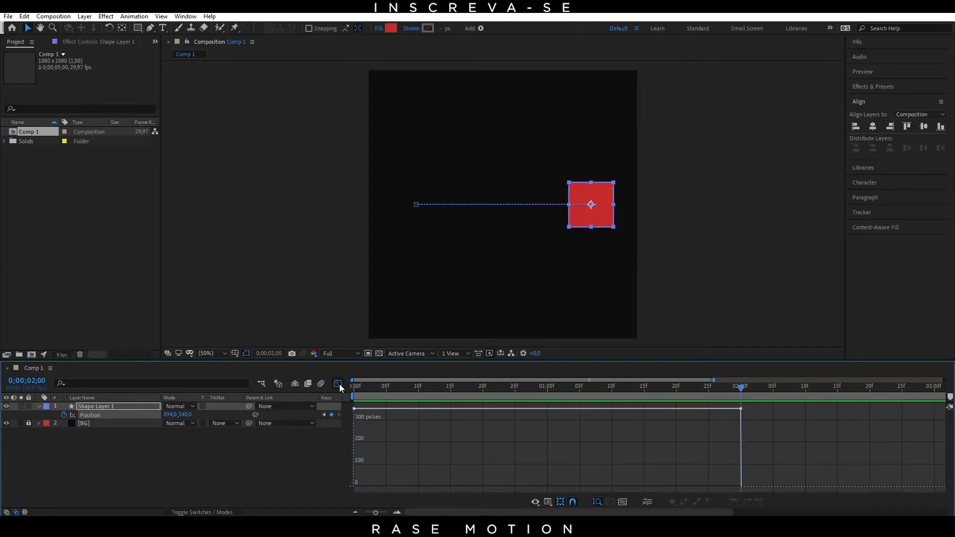
# Step: Return to the value graph and scrub between 0 and 2 seconds to examine the linear Position curve
pyautogui.rightClick(454, 431)
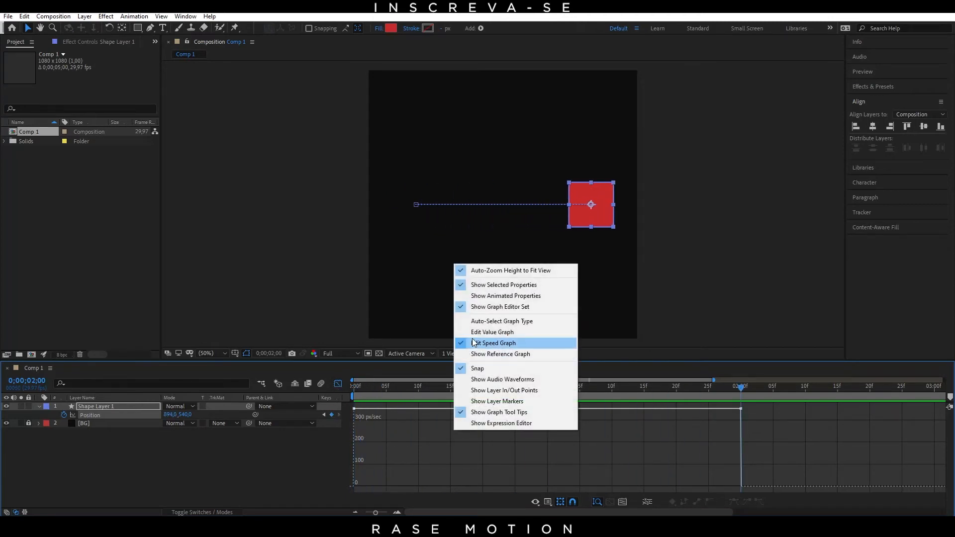
pyautogui.click(490, 331)
pyautogui.moveTo(359, 395); pyautogui.dragTo(332, 442)
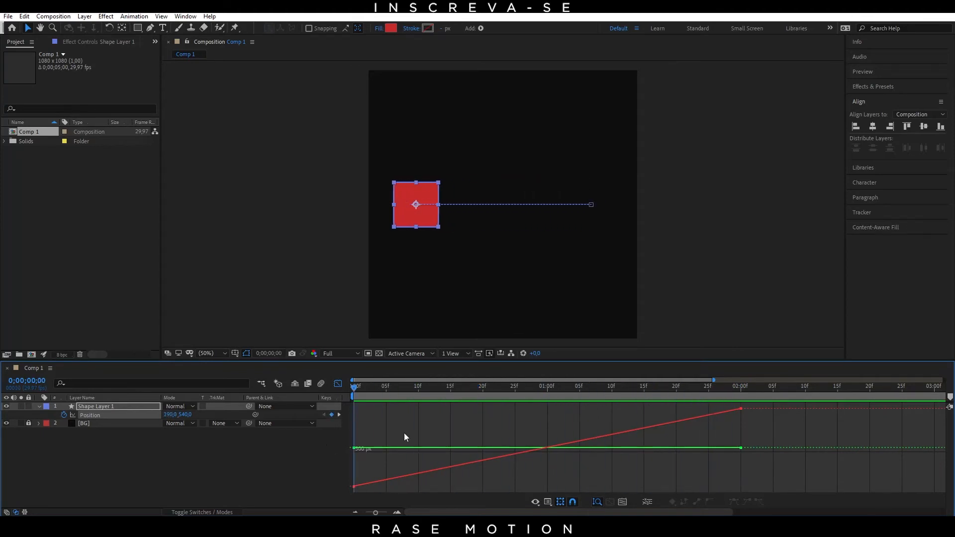
pyautogui.moveTo(356, 388); pyautogui.dragTo(732, 407)
pyautogui.moveTo(736, 407); pyautogui.dragTo(341, 416)
# Step: Apply Easy Ease to both Position keyframes again and show the resulting curve in the Graph Editor
pyautogui.click(333, 383)
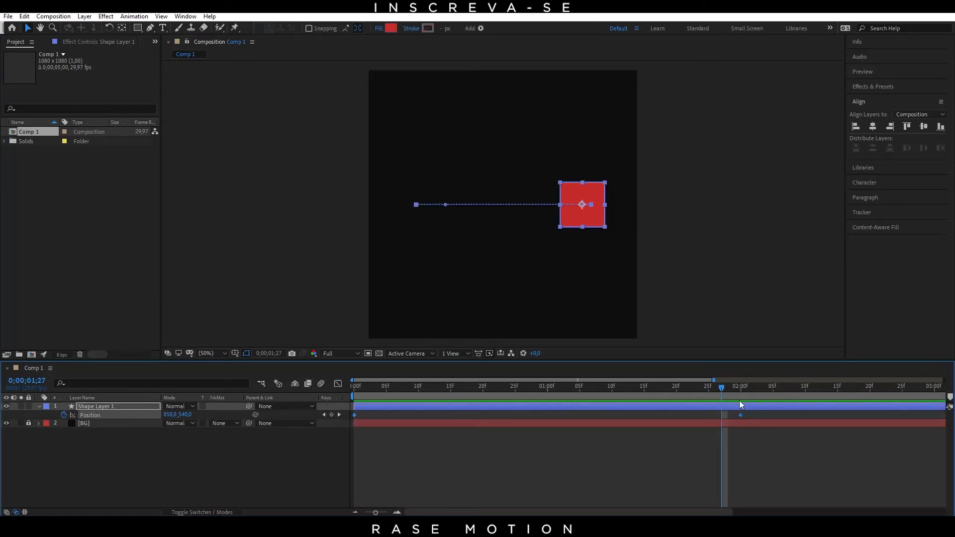
pyautogui.press('F9')
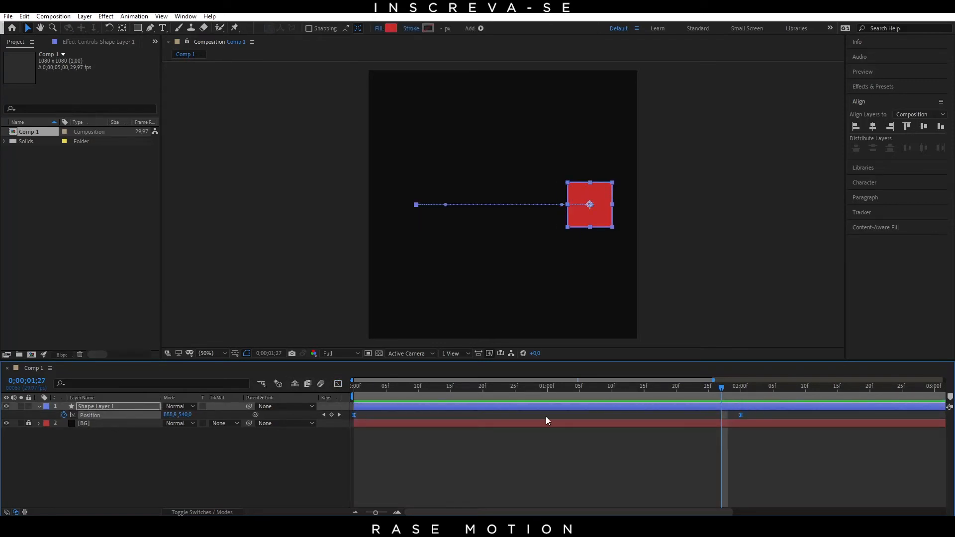
pyautogui.click(338, 383)
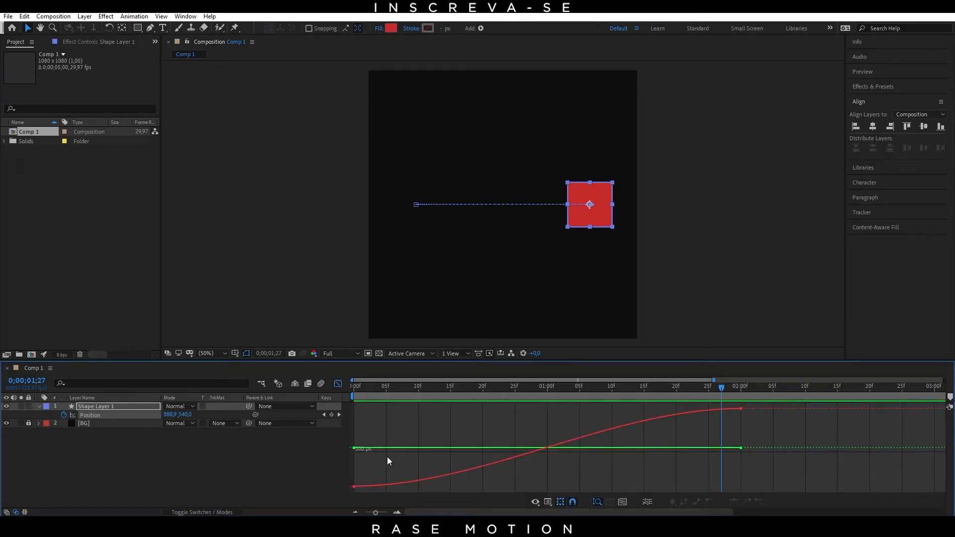
# Step: Separate Shape Layer 1's Position into independent X Position and Y Position properties
pyautogui.doubleClick(510, 458)
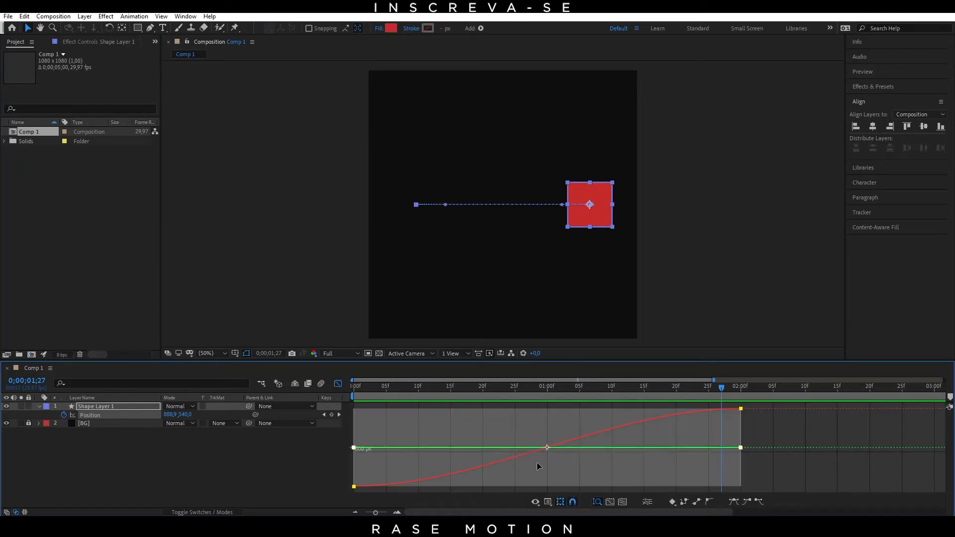
pyautogui.click(769, 424)
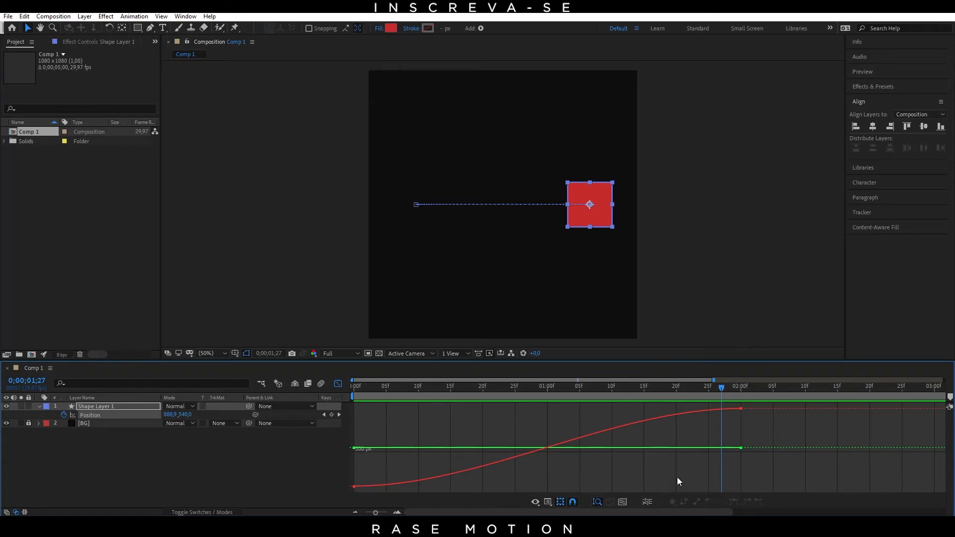
pyautogui.click(648, 502)
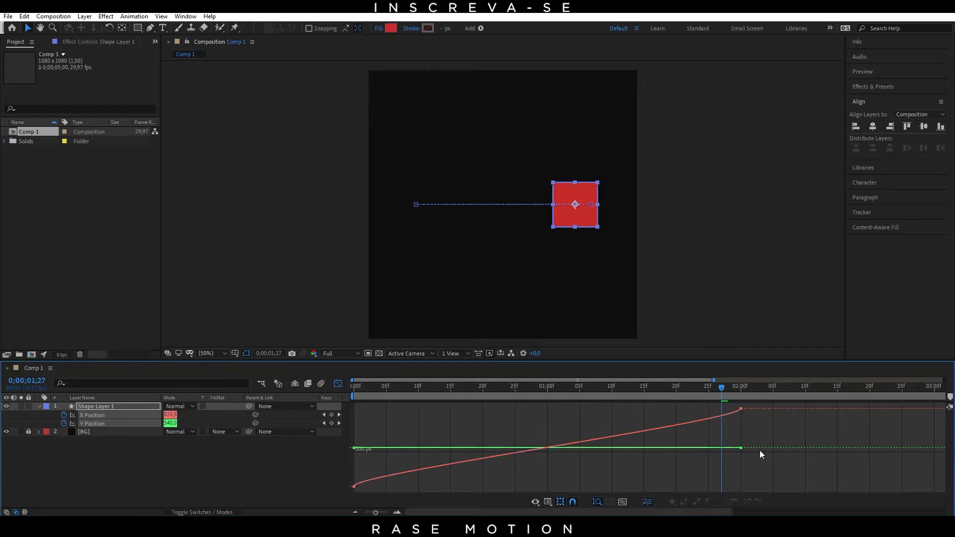
# Step: Inspect the Bezier handle of the X Position keyframe at 2 seconds in the value graph
pyautogui.click(739, 414)
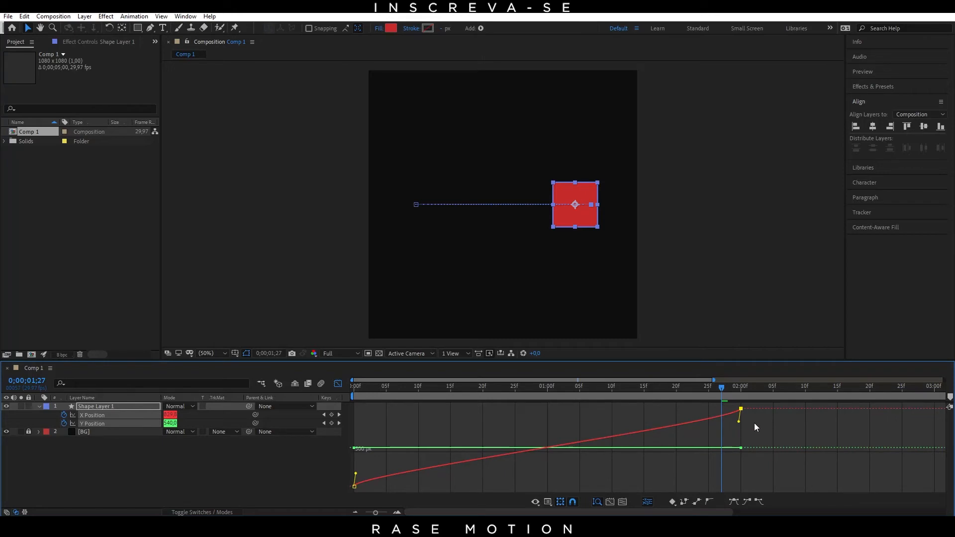
pyautogui.click(755, 427)
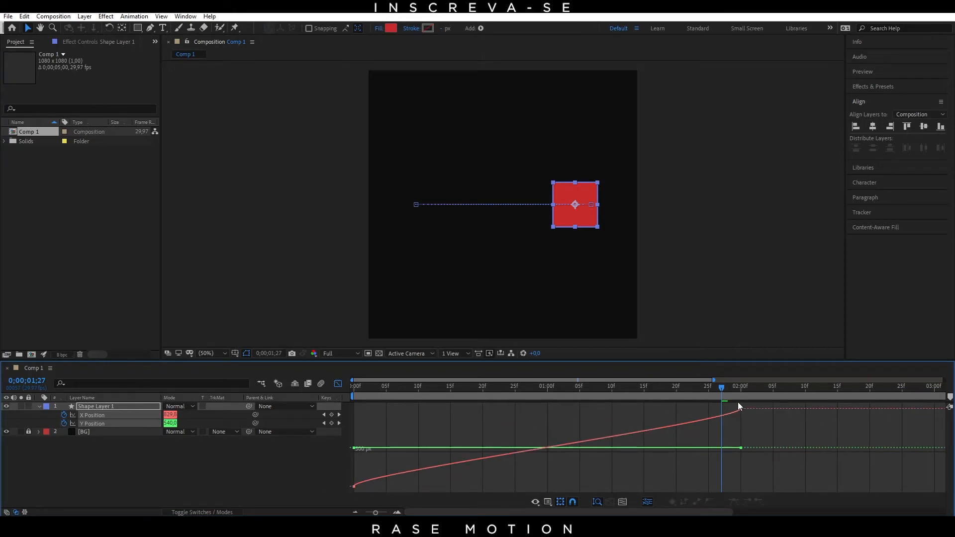
pyautogui.moveTo(740, 412)
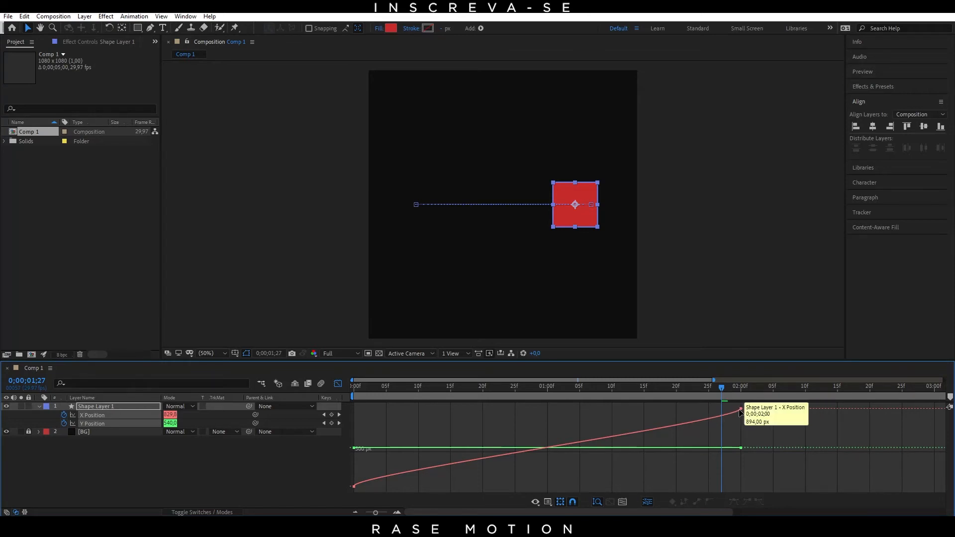
pyautogui.click(744, 411)
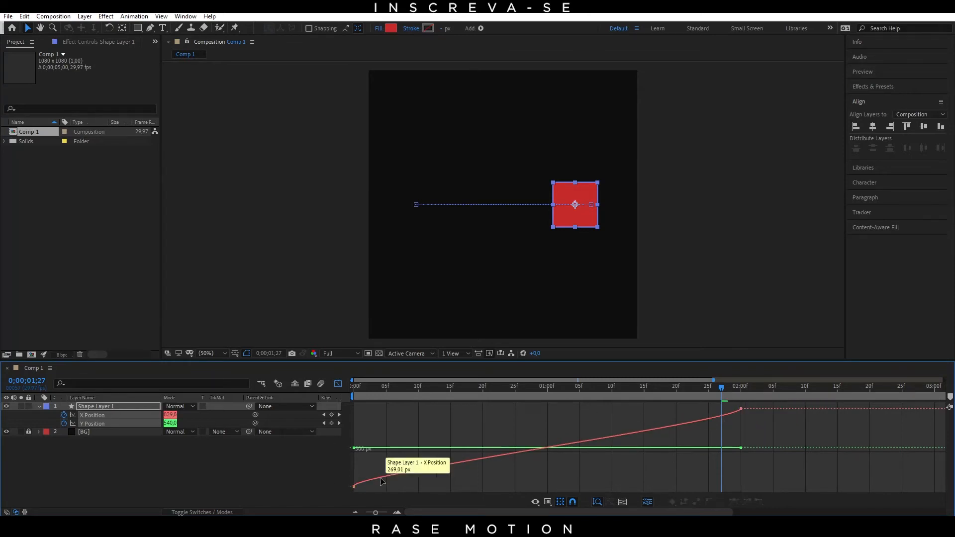
# Step: Select the X Position keyframe at 0 seconds, enlarge the start of its curve, and move the current time to frame 2
pyautogui.click(355, 486)
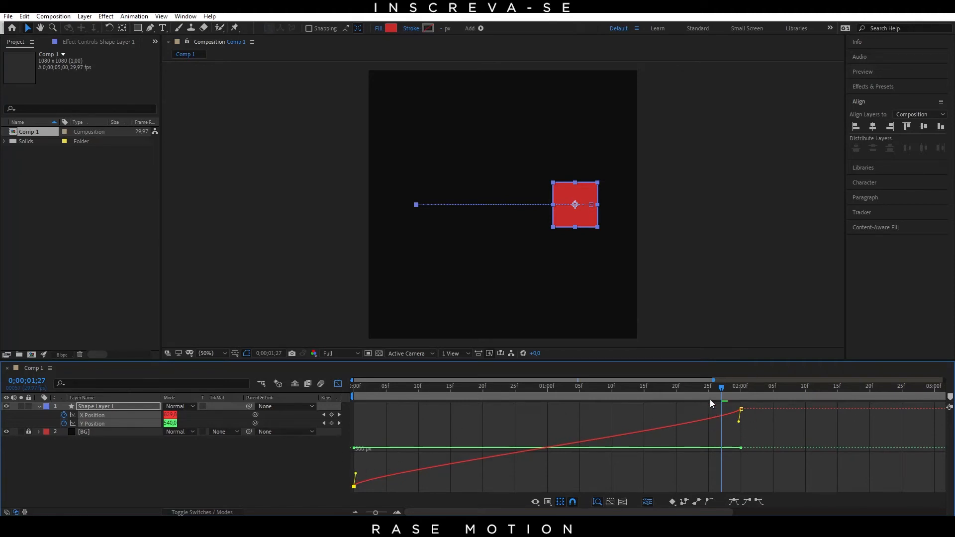
pyautogui.moveTo(716, 387); pyautogui.dragTo(328, 431)
pyautogui.click(385, 513)
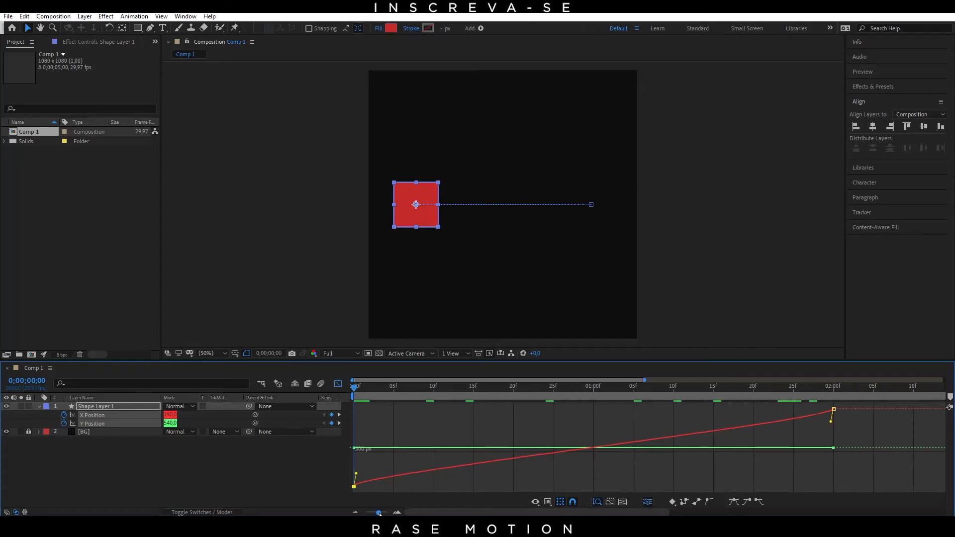
pyautogui.moveTo(384, 514); pyautogui.dragTo(386, 514)
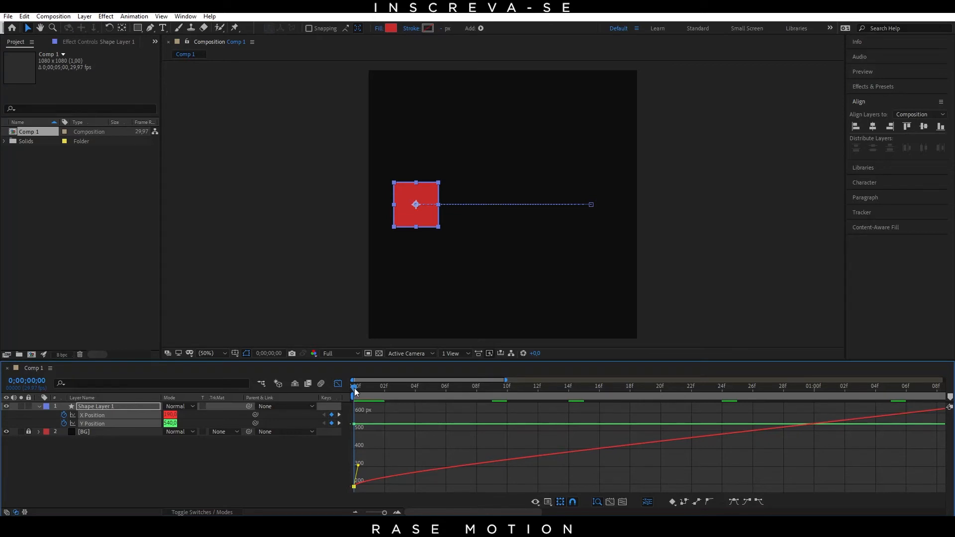
pyautogui.moveTo(354, 388); pyautogui.dragTo(380, 389)
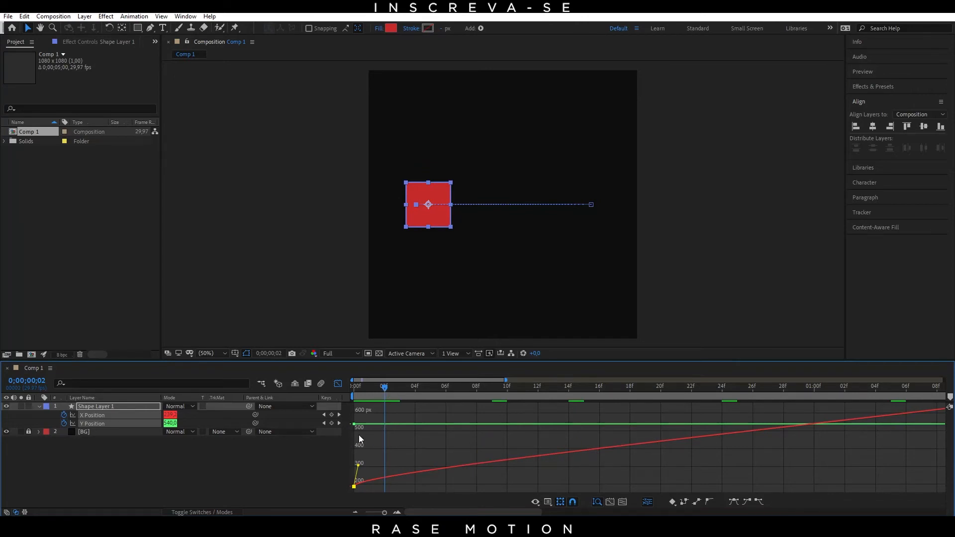
pyautogui.moveTo(372, 392)
pyautogui.mouseDown()
pyautogui.moveTo(341, 389)
pyautogui.moveTo(379, 395)
pyautogui.mouseUp()
# Step: Pull the first X Position keyframe's handle steeply upward and out to about frame 2, making the curve overshoot its end value
pyautogui.moveTo(358, 466); pyautogui.dragTo(358, 404)
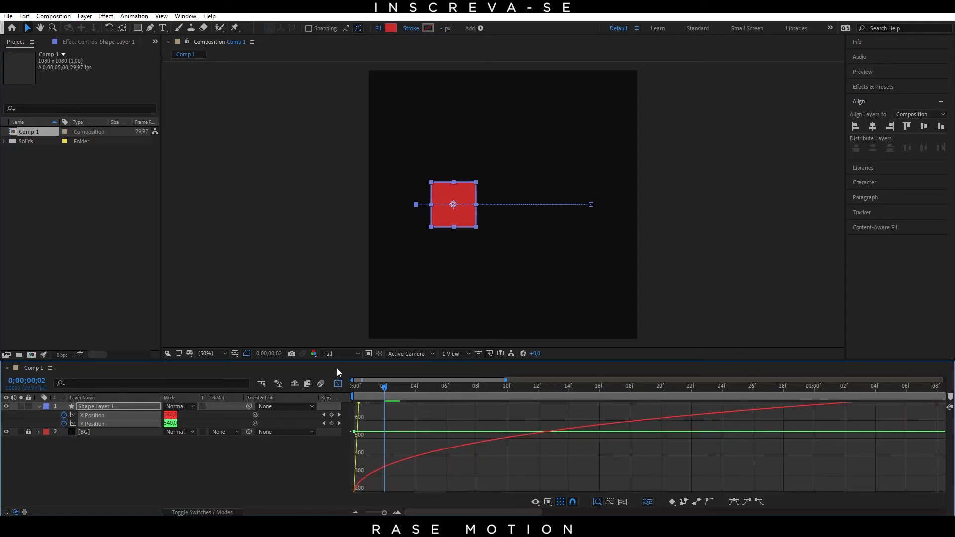
pyautogui.moveTo(337, 369); pyautogui.dragTo(382, 452)
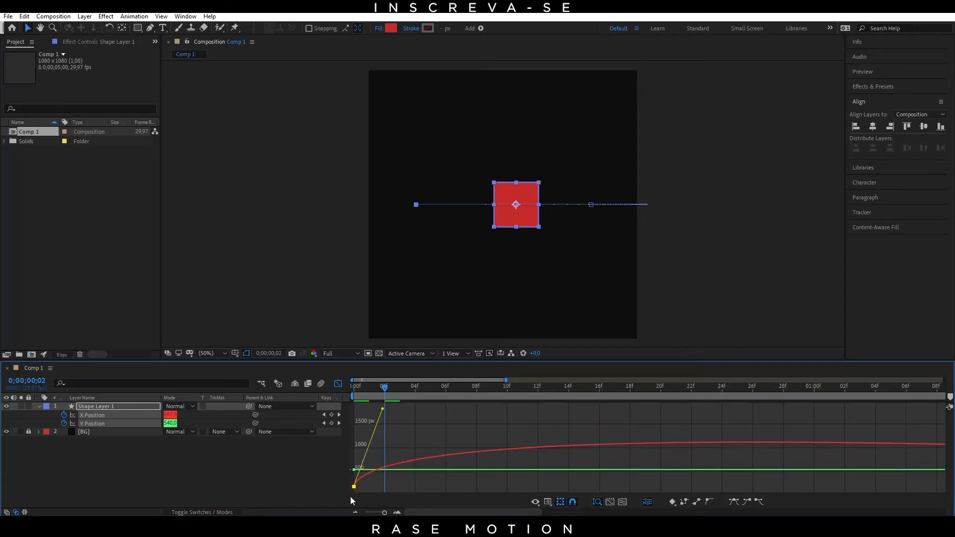
pyautogui.scroll(-2, 388, 449)
pyautogui.scroll(1, 360, 412)
pyautogui.scroll(-1, 367, 421)
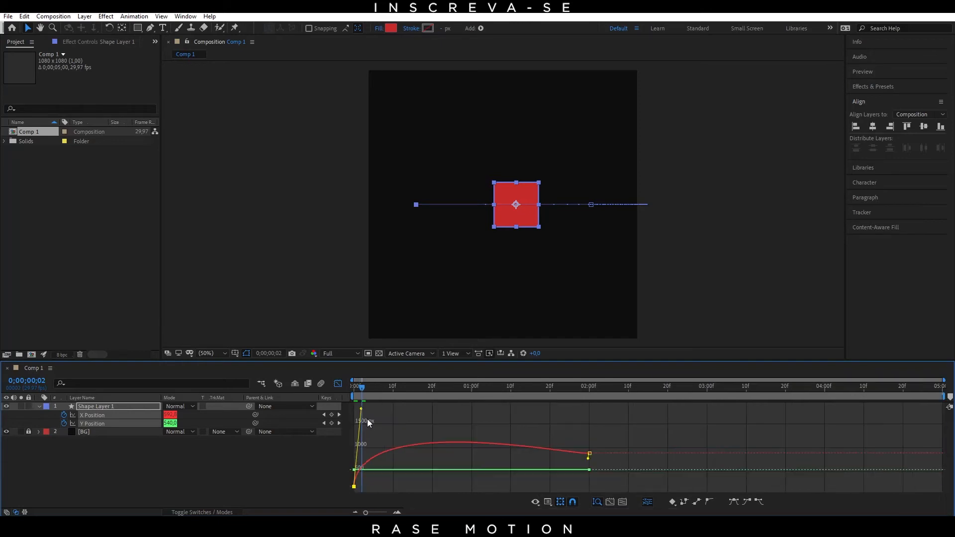
# Step: Enlarge the timeline panel, lower the first X Position keyframe's handle slightly while keeping it at frame 2, and preview the motion
pyautogui.moveTo(523, 367); pyautogui.dragTo(531, 290)
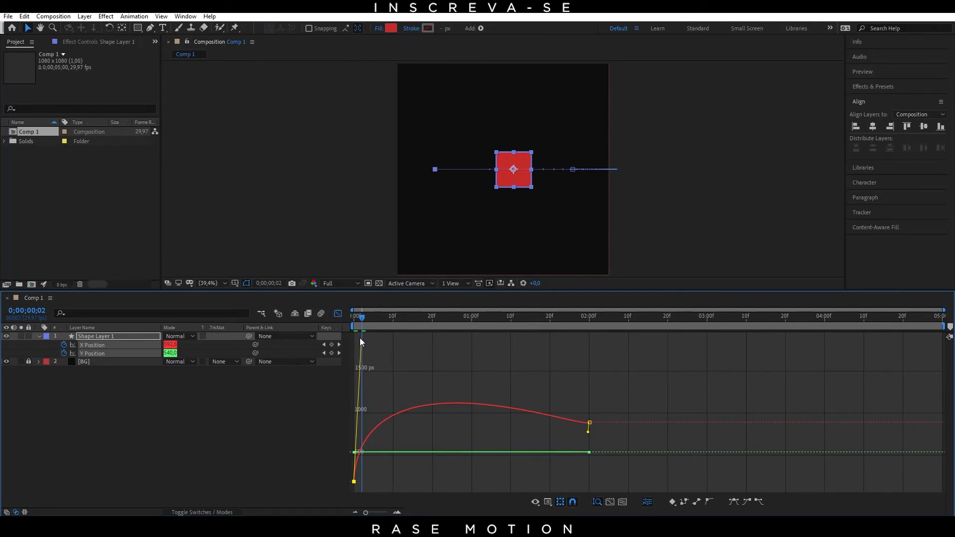
pyautogui.moveTo(361, 340); pyautogui.dragTo(361, 360)
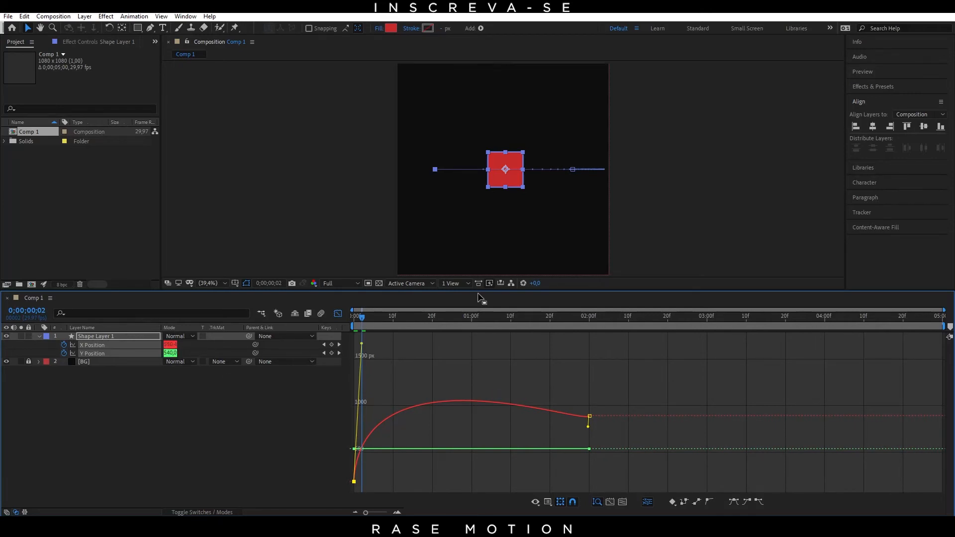
pyautogui.moveTo(363, 316); pyautogui.dragTo(351, 317)
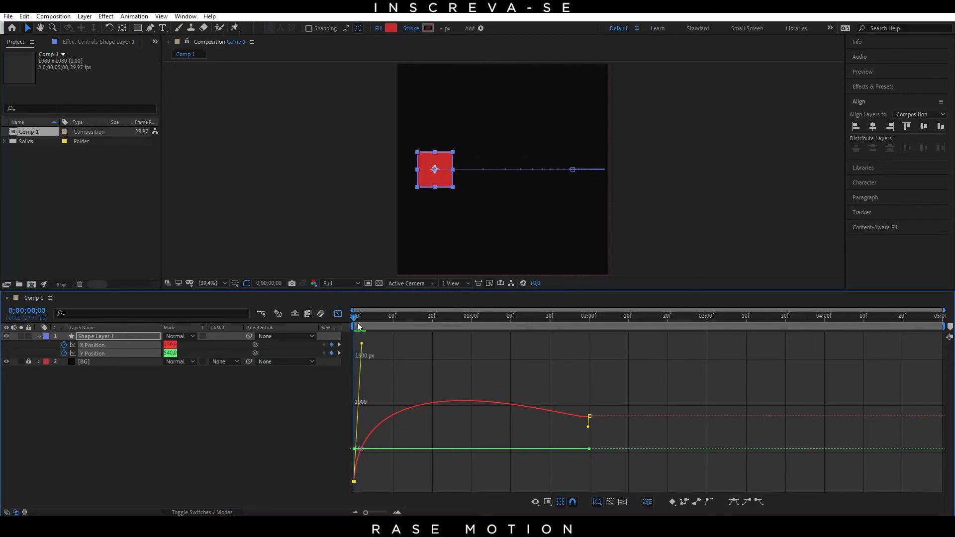
pyautogui.press('space')
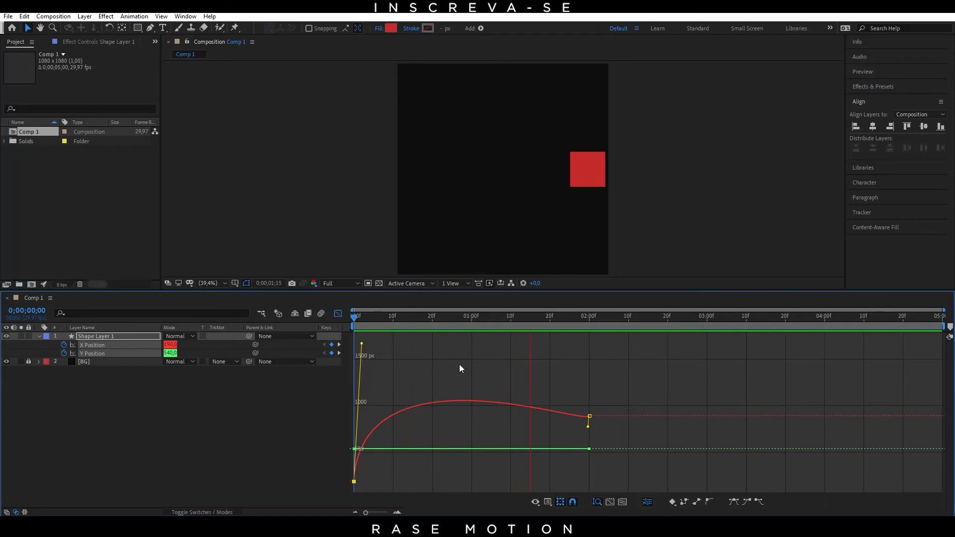
pyautogui.moveTo(564, 321); pyautogui.dragTo(430, 414)
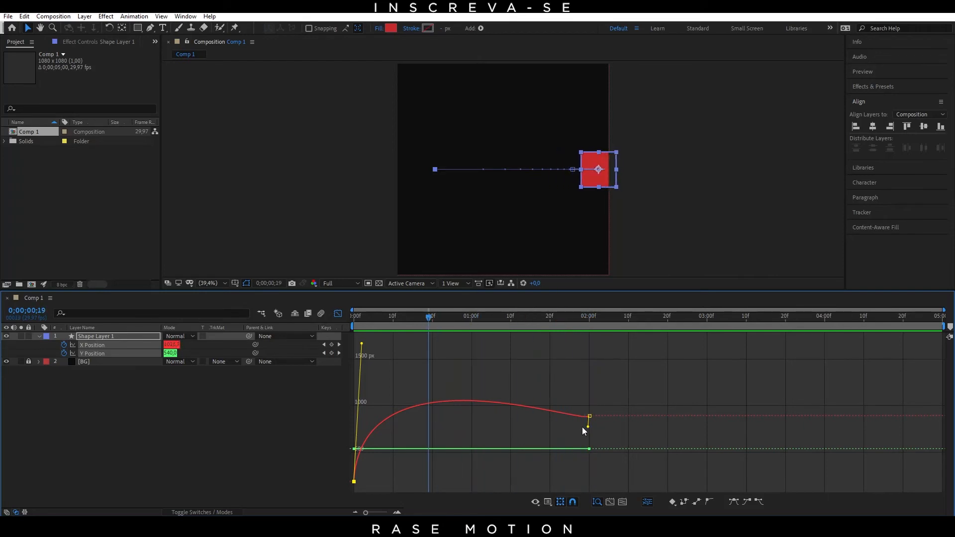
# Step: Extend the 2-second X Position keyframe's handle almost horizontally back to about 1;10 and scrub from the start to frame 23
pyautogui.moveTo(588, 427); pyautogui.dragTo(511, 411)
pyautogui.moveTo(431, 326); pyautogui.dragTo(347, 335)
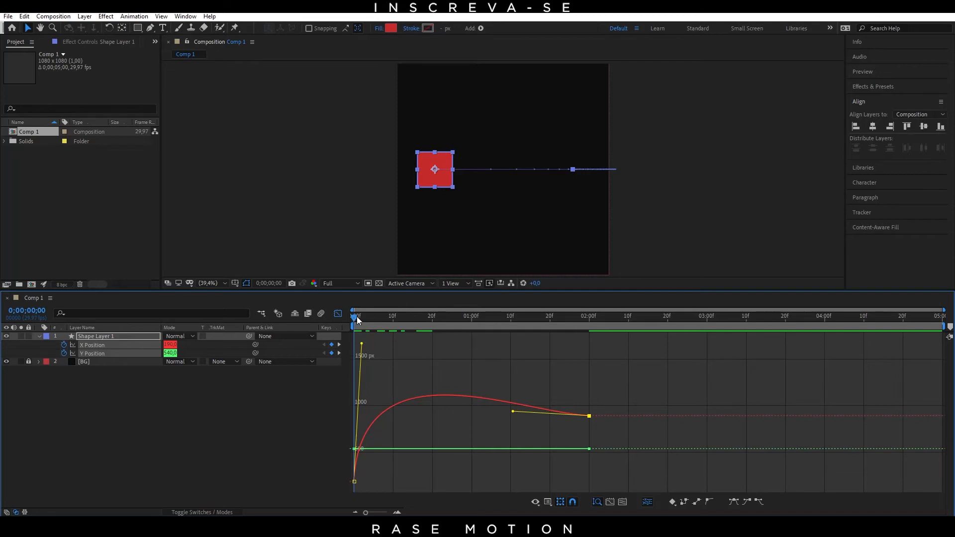
pyautogui.moveTo(357, 316); pyautogui.dragTo(392, 318)
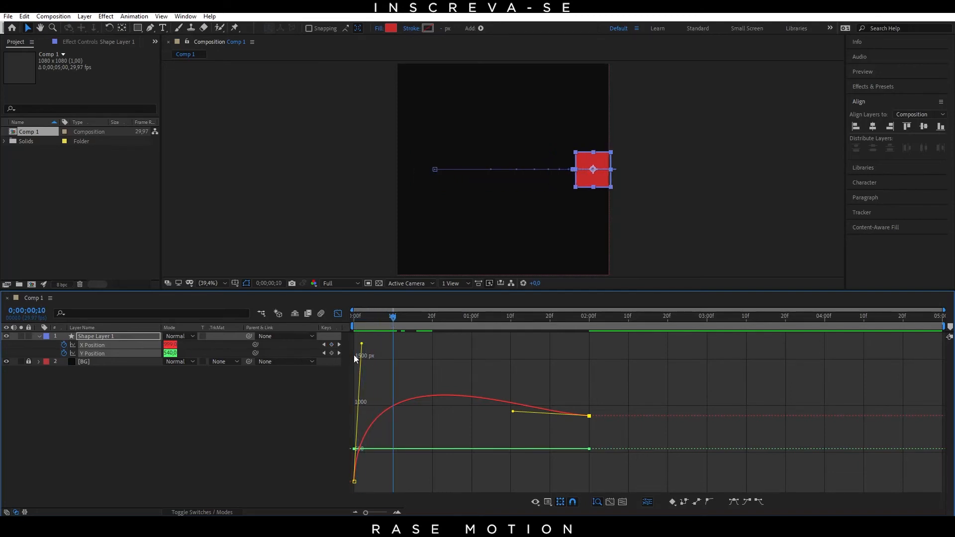
pyautogui.moveTo(399, 318); pyautogui.dragTo(444, 323)
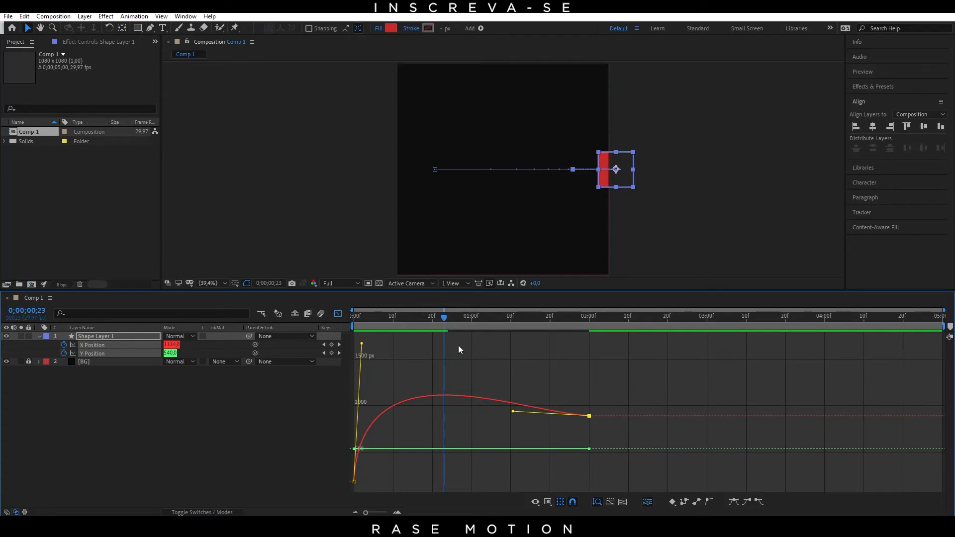
# Step: Examine the peak of the X Position curve around frame 23, and scrub and play the overshooting motion
pyautogui.scroll(5, 435, 356)
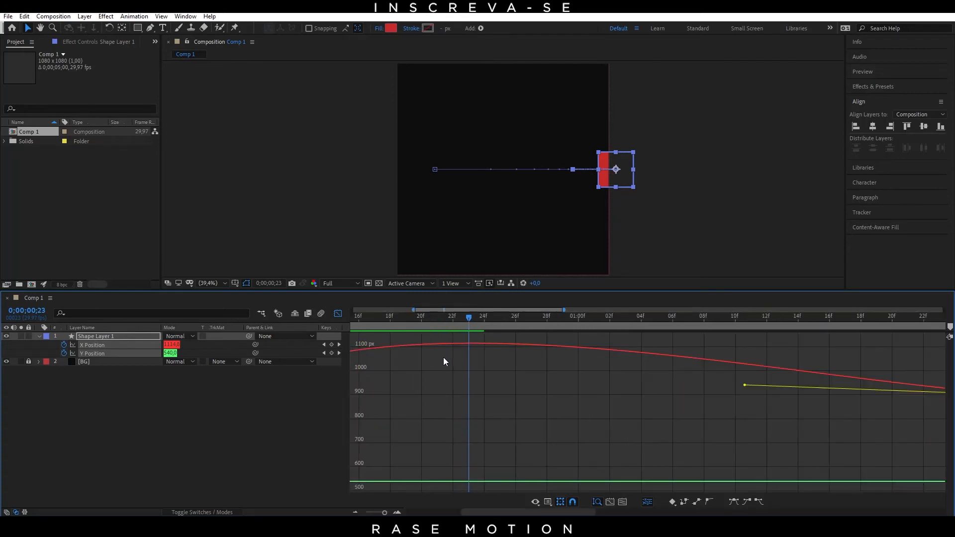
pyautogui.scroll(1, 448, 358)
pyautogui.scroll(-3, 419, 347)
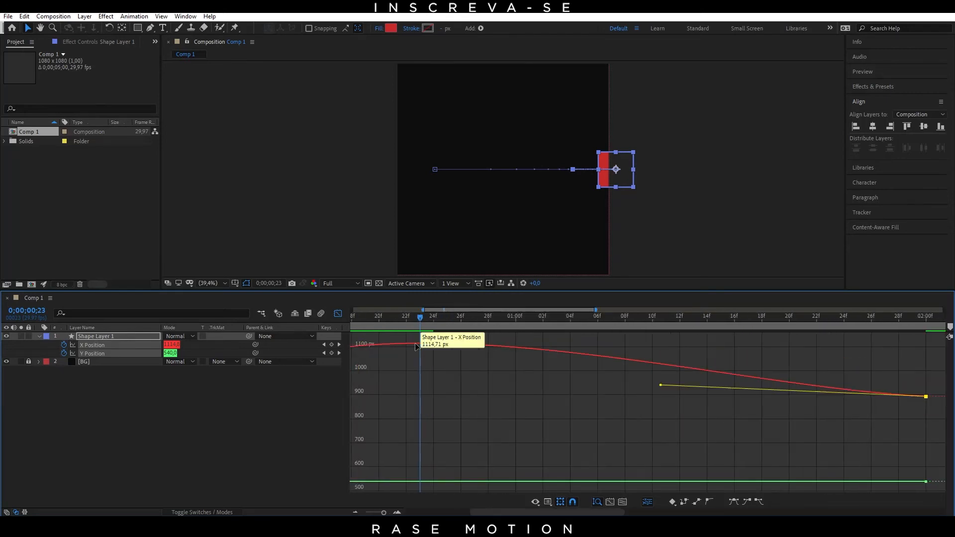
pyautogui.scroll(3, 417, 347)
pyautogui.scroll(1, 417, 349)
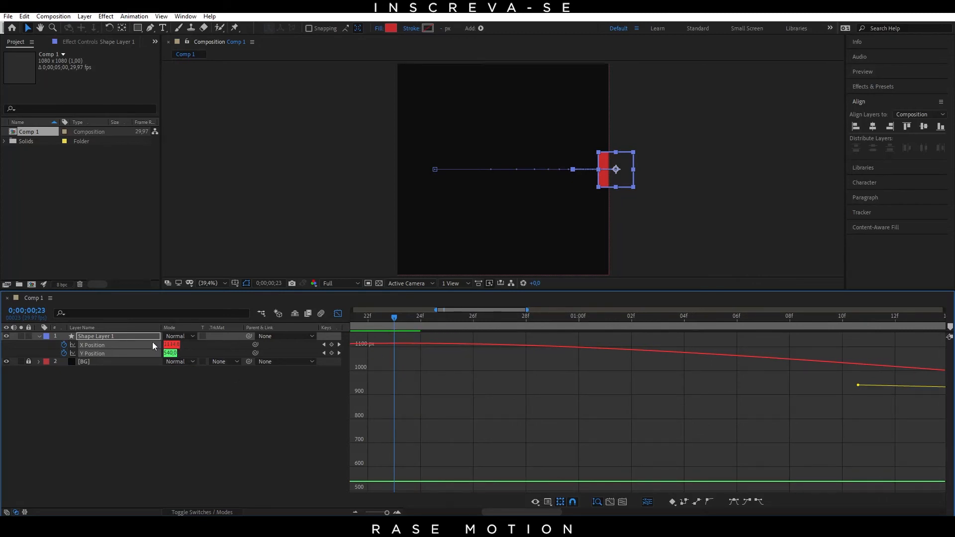
pyautogui.scroll(-5, 422, 347)
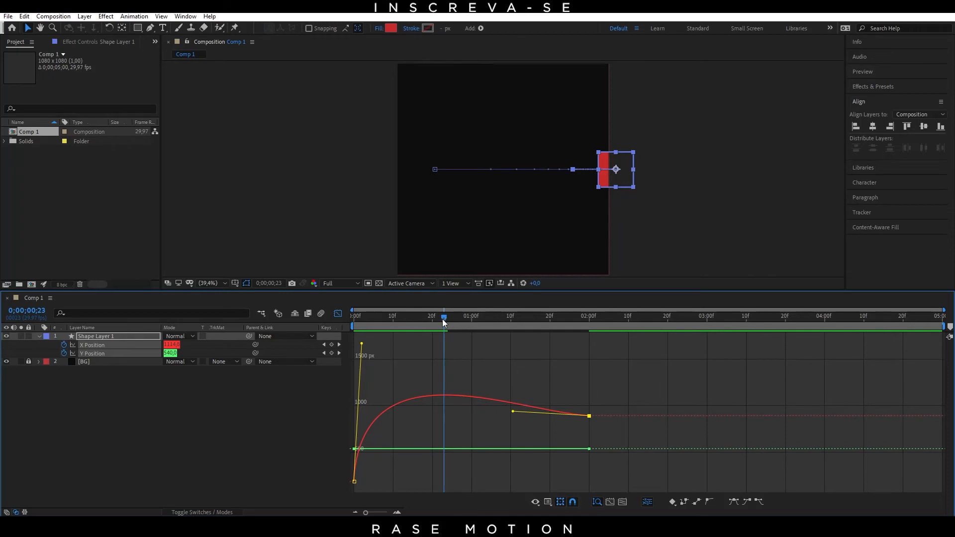
pyautogui.moveTo(444, 318); pyautogui.dragTo(588, 374)
pyautogui.moveTo(572, 326); pyautogui.dragTo(211, 339)
pyautogui.press('space')
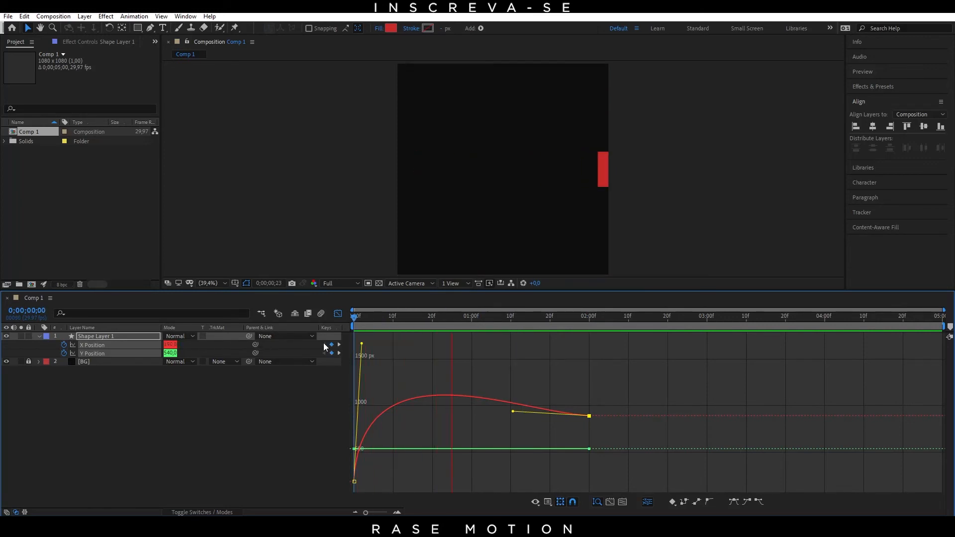
pyautogui.moveTo(495, 317); pyautogui.dragTo(347, 339)
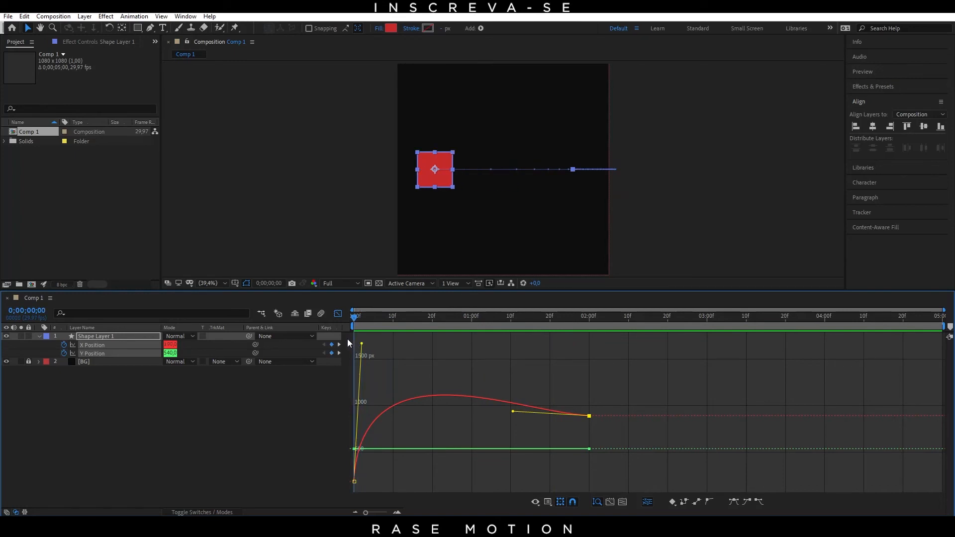
# Step: Examine the first X Position keyframe's handle at frame 2 up close and move the current time to 1 second
pyautogui.moveTo(366, 512); pyautogui.dragTo(387, 513)
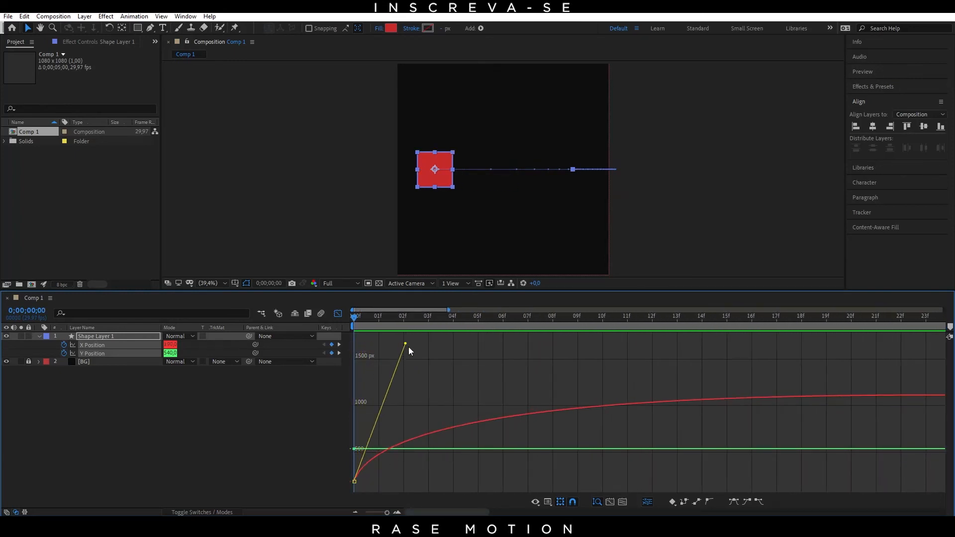
pyautogui.click(408, 317)
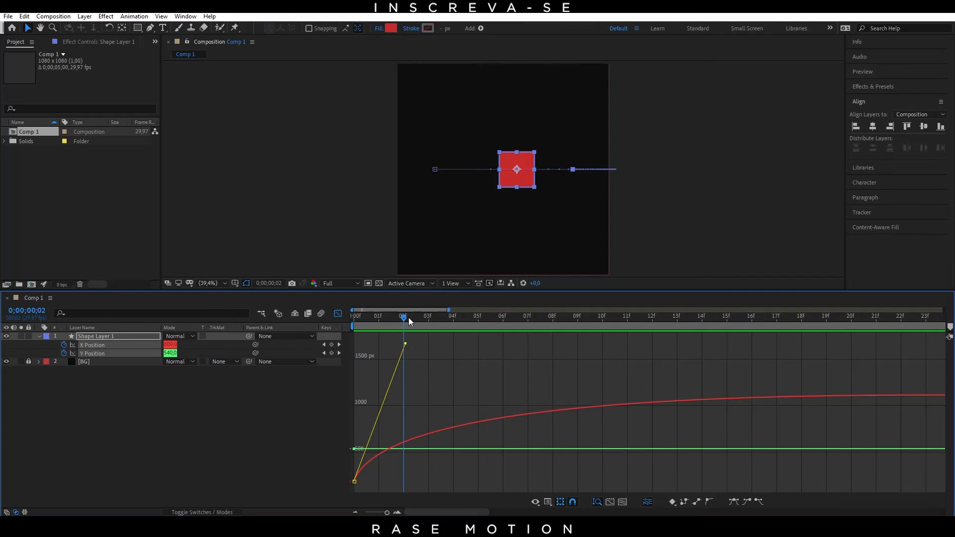
pyautogui.moveTo(408, 318); pyautogui.dragTo(676, 321)
pyautogui.press(';')
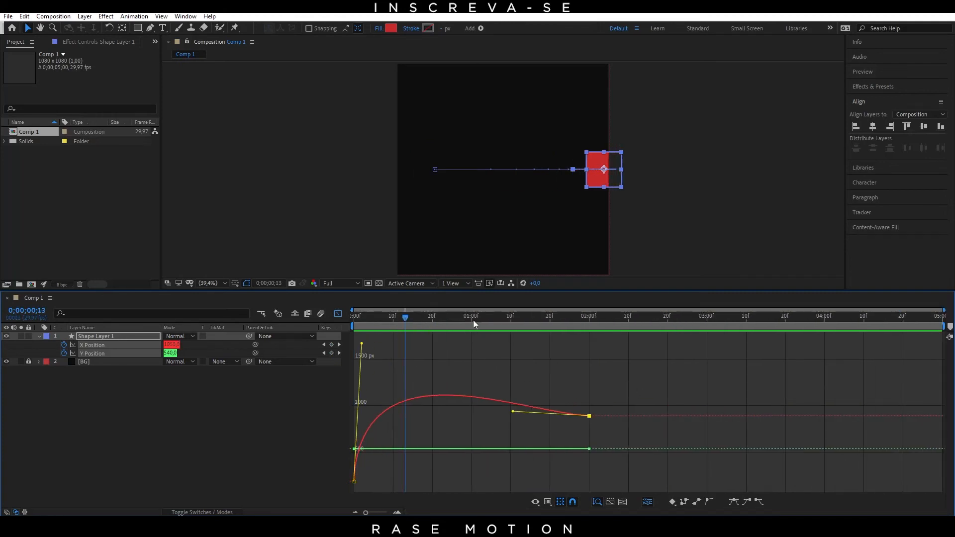
pyautogui.click(472, 322)
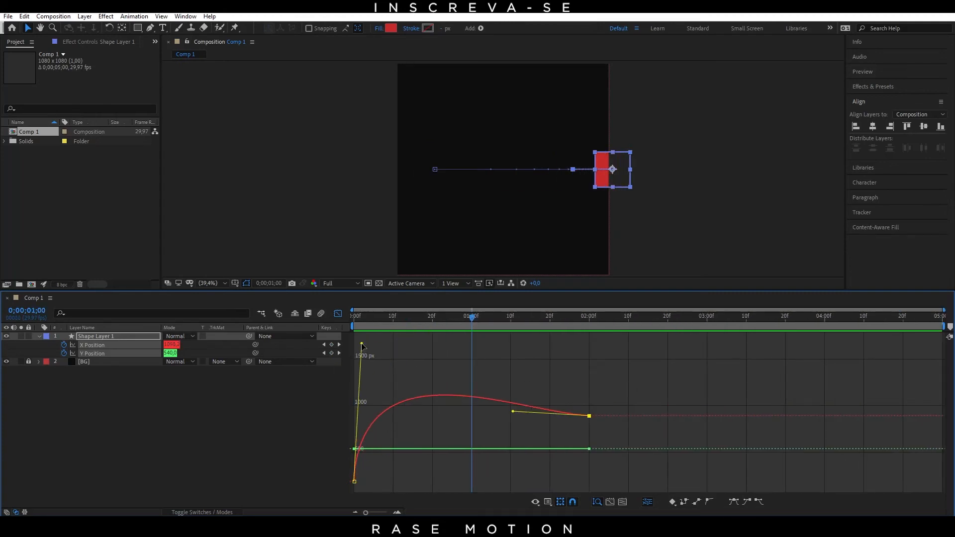
# Step: Align both X Position keyframe handles into a straight line between 0 and 2 seconds and scrub the linear motion to frame 10
pyautogui.moveTo(362, 344); pyautogui.dragTo(456, 452)
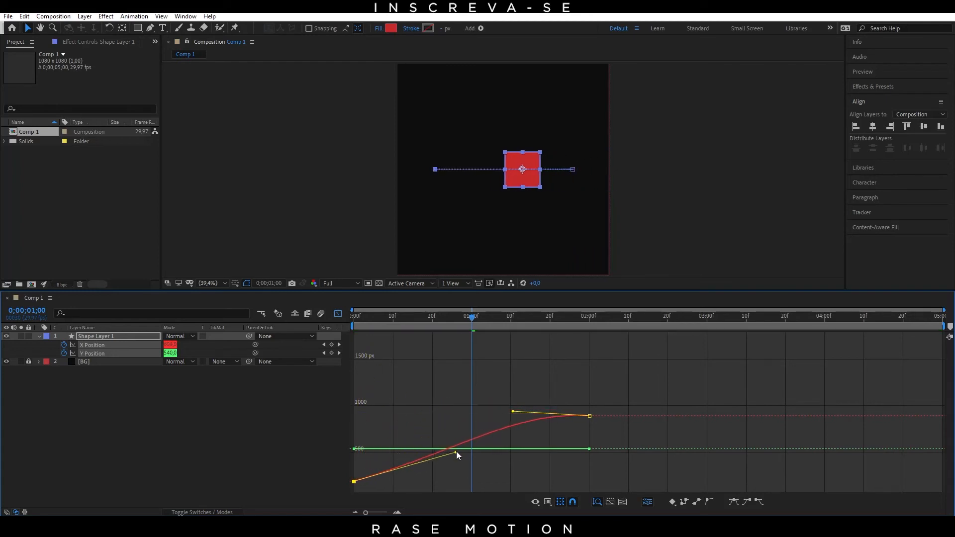
pyautogui.moveTo(512, 343); pyautogui.dragTo(515, 393)
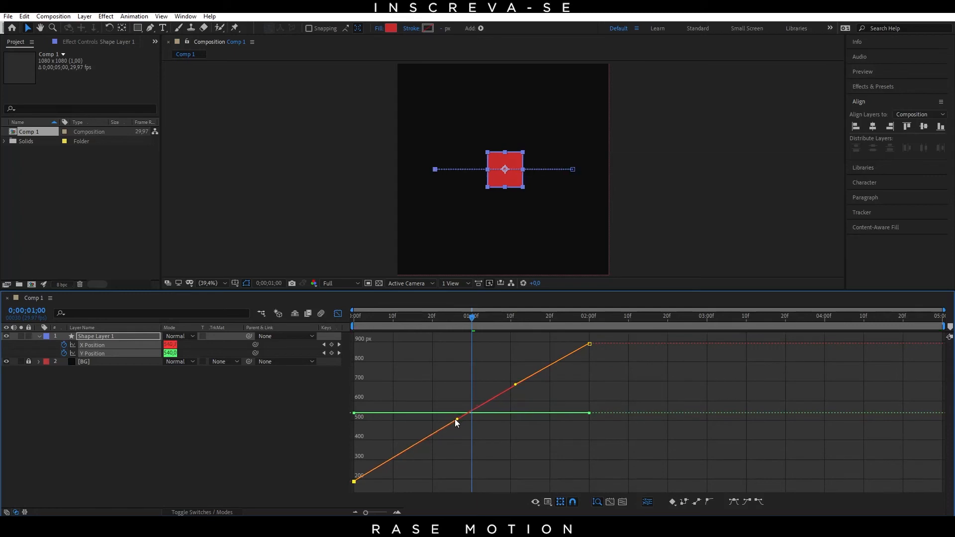
pyautogui.moveTo(467, 322); pyautogui.dragTo(391, 348)
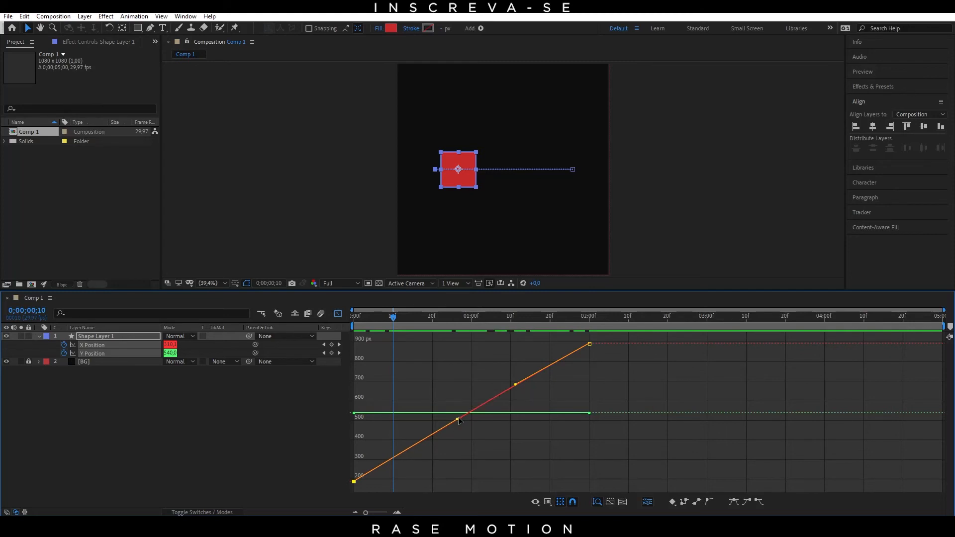
# Step: Shape a fast start and slow end by raising the first handle near frame 12 and flattening the last handle to about 1;04, previewing it
pyautogui.moveTo(457, 421); pyautogui.dragTo(372, 354)
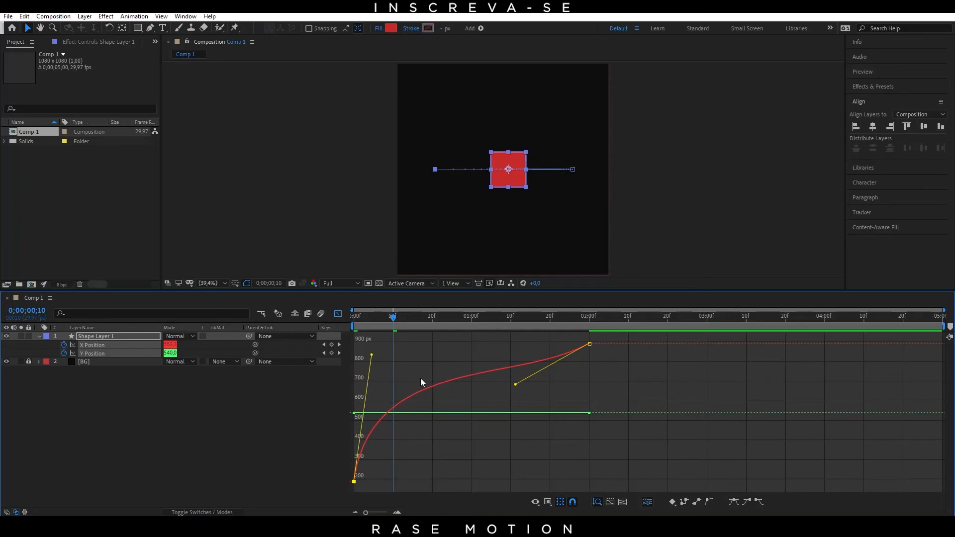
pyautogui.moveTo(515, 384); pyautogui.dragTo(489, 354)
pyautogui.moveTo(375, 355); pyautogui.dragTo(329, 320)
pyautogui.press('space')
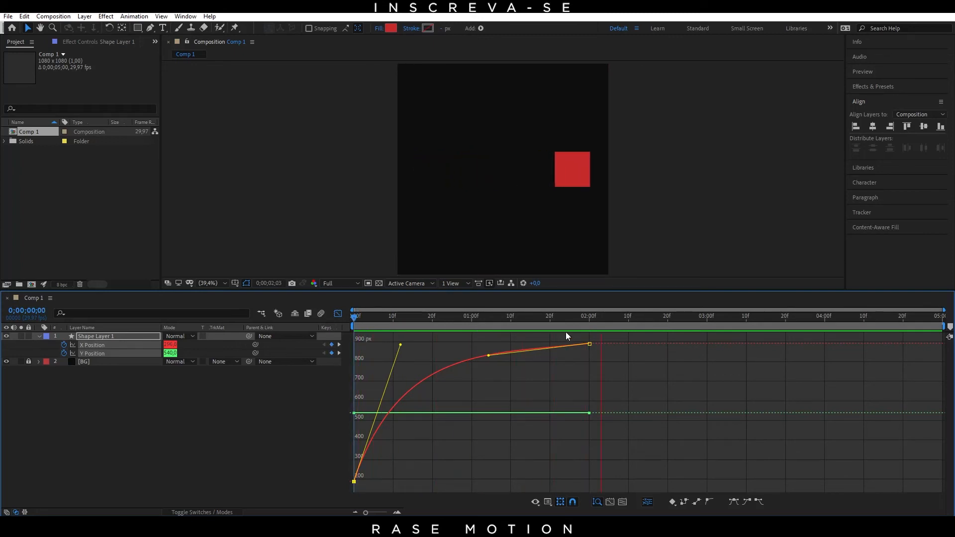
pyautogui.press('space')
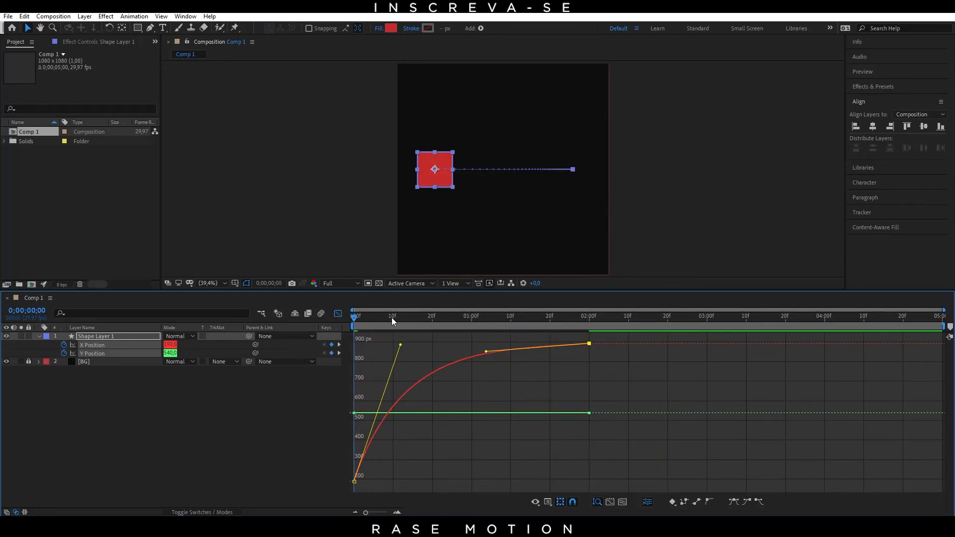
pyautogui.click(380, 320)
pyautogui.moveTo(380, 321); pyautogui.dragTo(335, 306)
# Step: Shape a slow start and fast end by flattening the first handle to about 1;05 and pulling the last one straight down, previewing it
pyautogui.moveTo(400, 344); pyautogui.dragTo(490, 476)
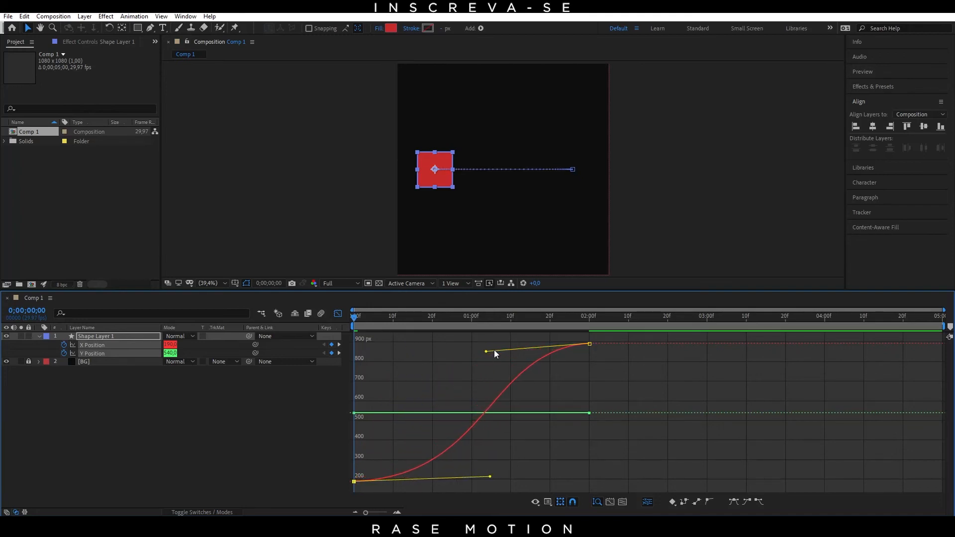
pyautogui.moveTo(487, 351); pyautogui.dragTo(590, 437)
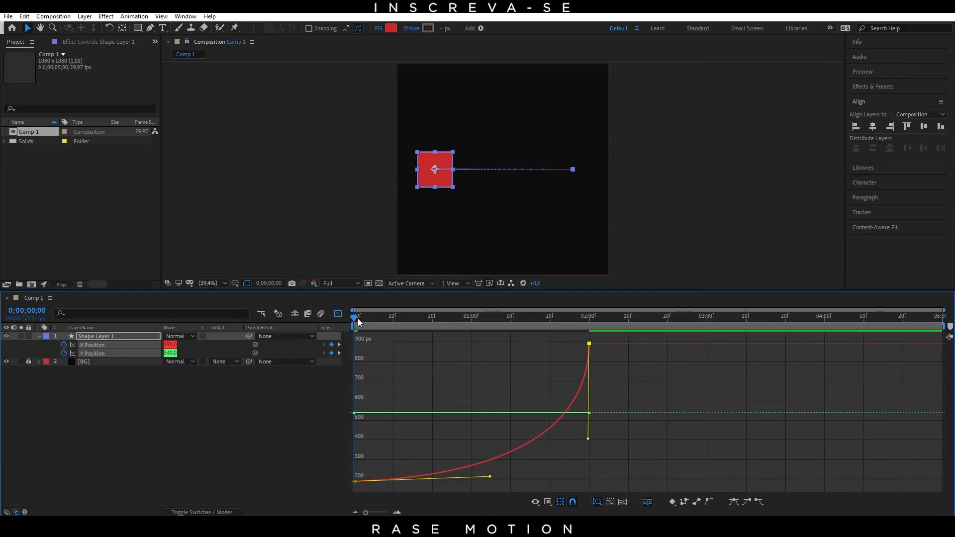
pyautogui.moveTo(546, 321); pyautogui.dragTo(511, 332)
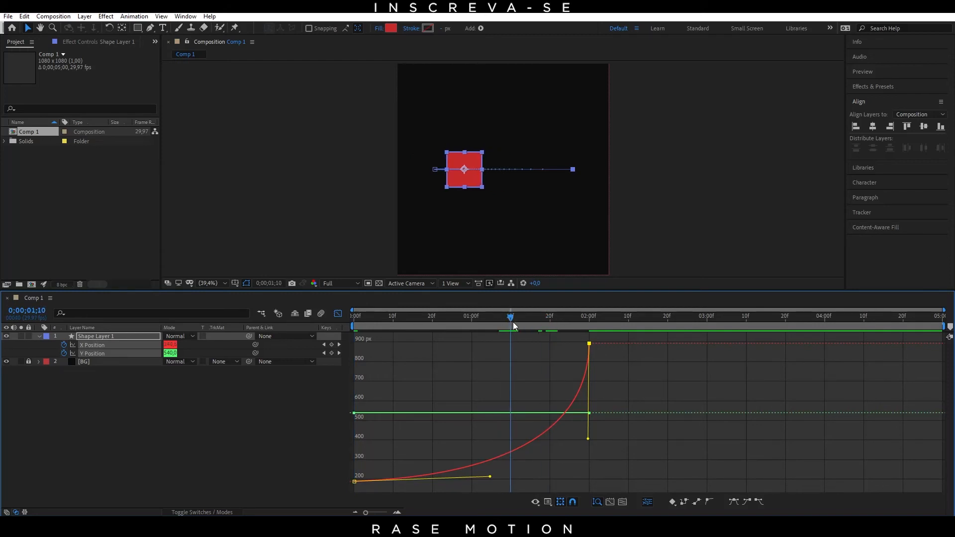
pyautogui.moveTo(512, 336); pyautogui.dragTo(330, 359)
pyautogui.press('space')
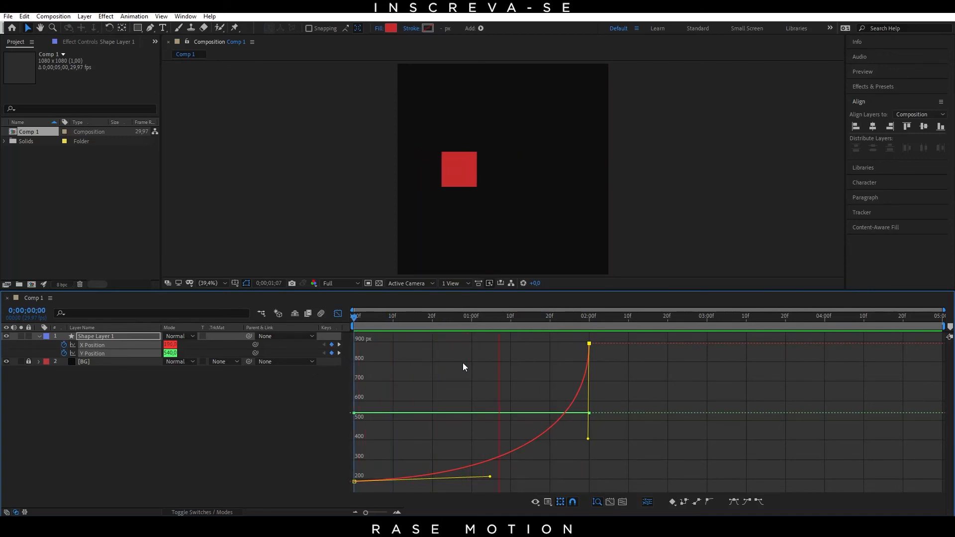
# Step: Soften the accelerating X Position curve by moving the last handle back to about 1;23 and the first to about frame 28, and preview it
pyautogui.moveTo(581, 319); pyautogui.dragTo(553, 333)
pyautogui.moveTo(588, 439); pyautogui.dragTo(560, 437)
pyautogui.moveTo(492, 478); pyautogui.dragTo(462, 476)
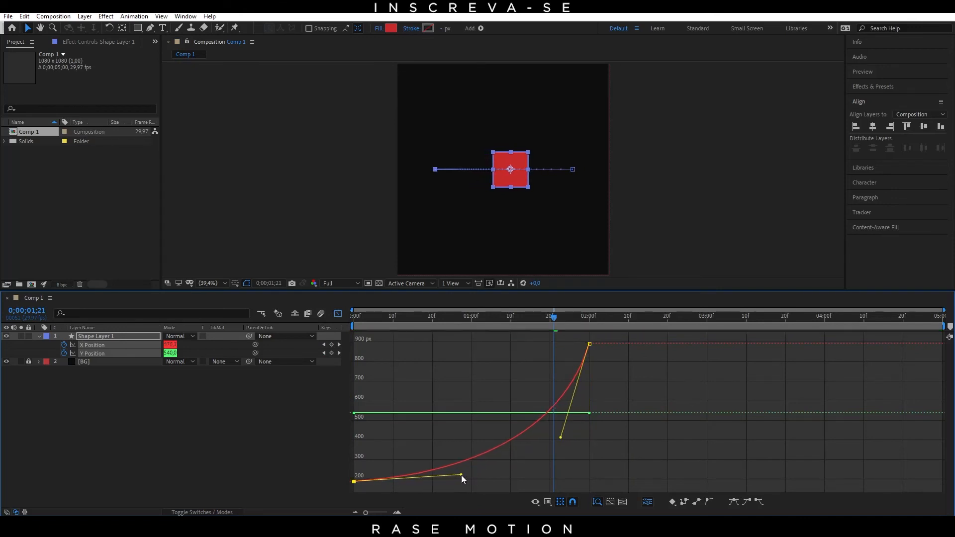
pyautogui.click(515, 326)
pyautogui.moveTo(443, 328); pyautogui.dragTo(333, 325)
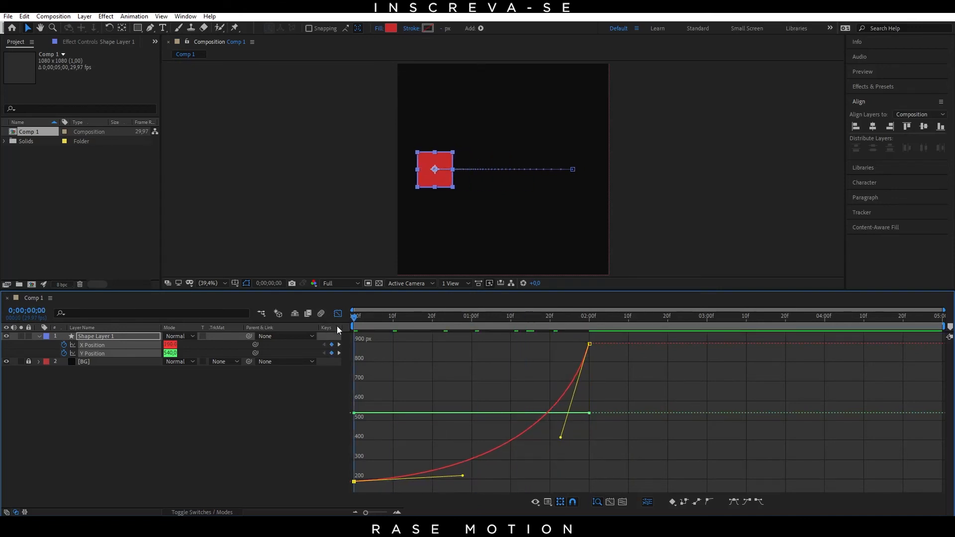
pyautogui.press('space')
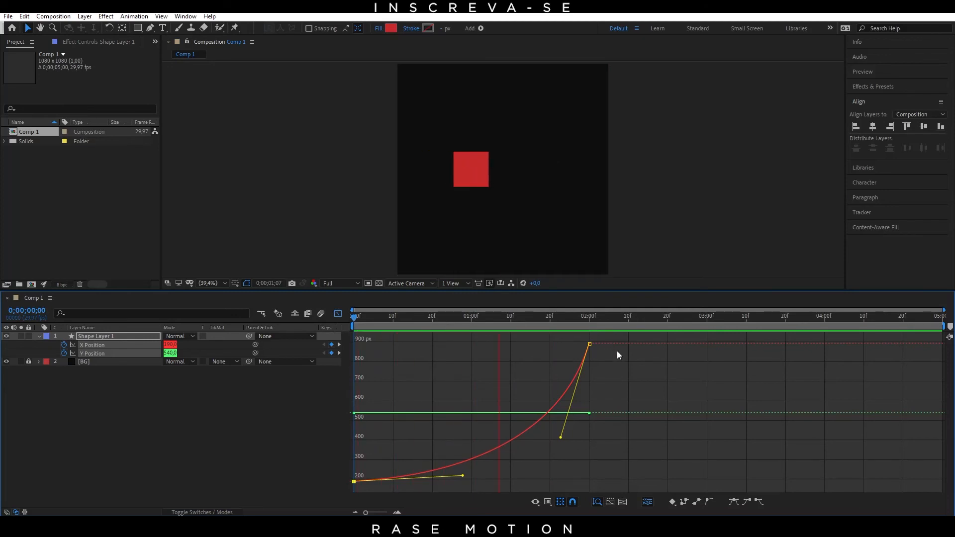
pyautogui.moveTo(592, 318); pyautogui.dragTo(555, 353)
pyautogui.click(451, 358)
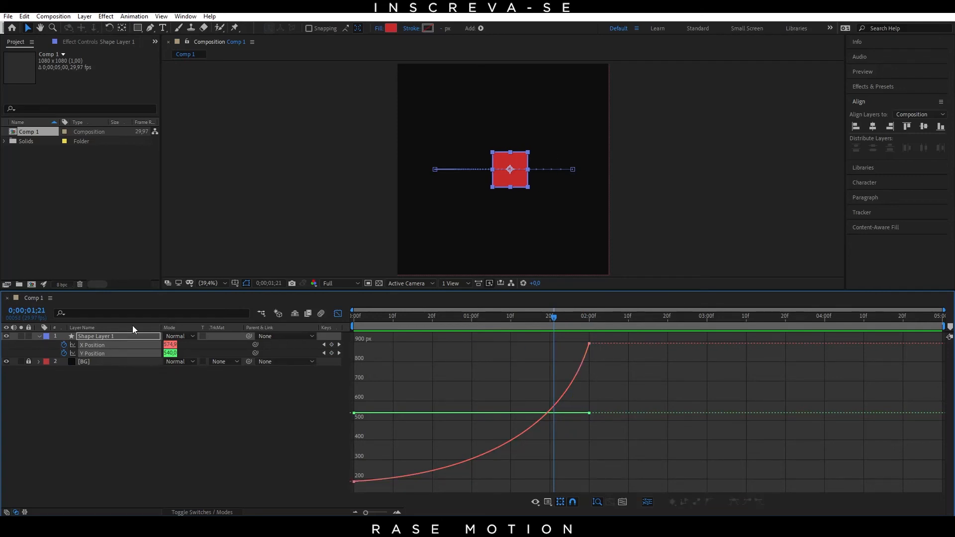
pyautogui.click(63, 353)
pyautogui.click(63, 345)
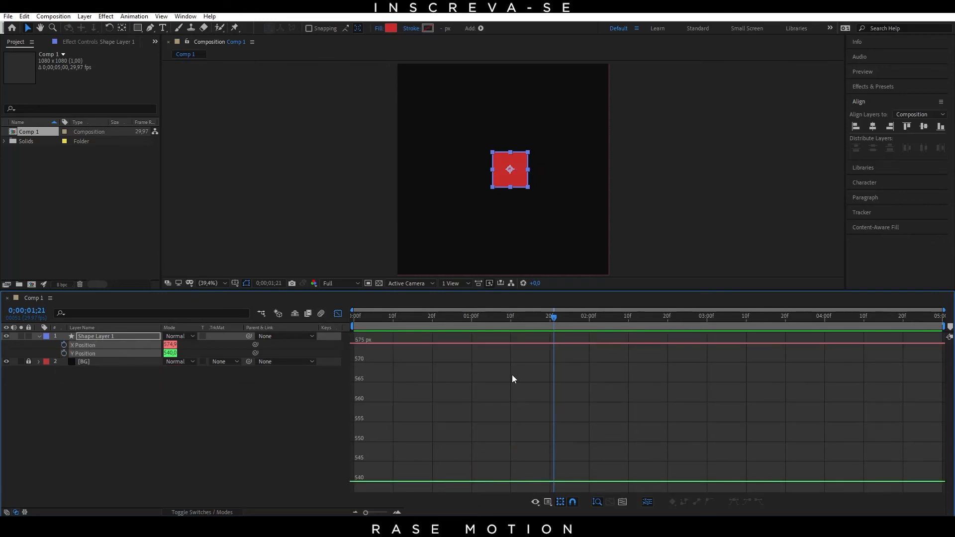
pyautogui.hotkey('ctrl', 'z')
pyautogui.hotkey('ctrl', 'z')
# Step: Remove all Y Position keyframes and show only the X Position curve in the graph
pyautogui.click(163, 404)
pyautogui.click(107, 354)
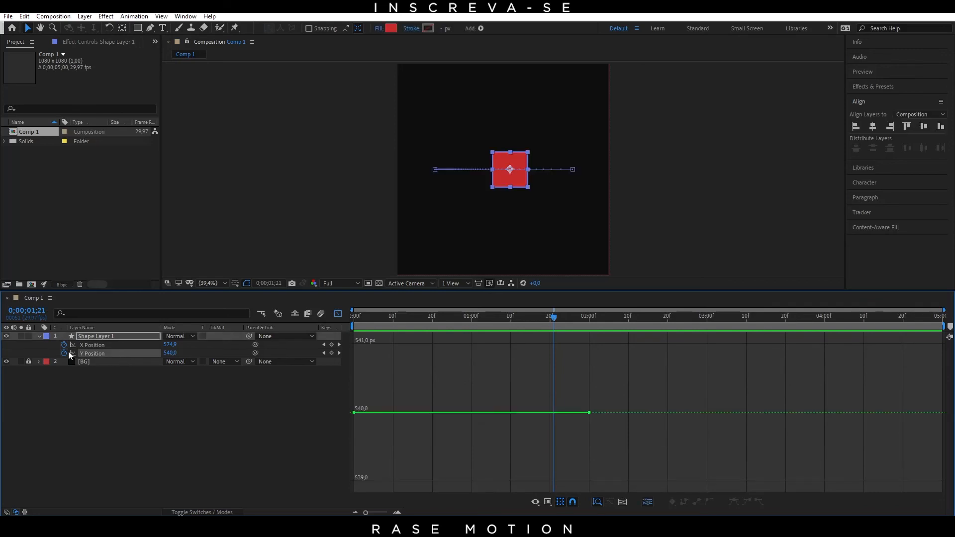
pyautogui.click(63, 353)
pyautogui.click(107, 346)
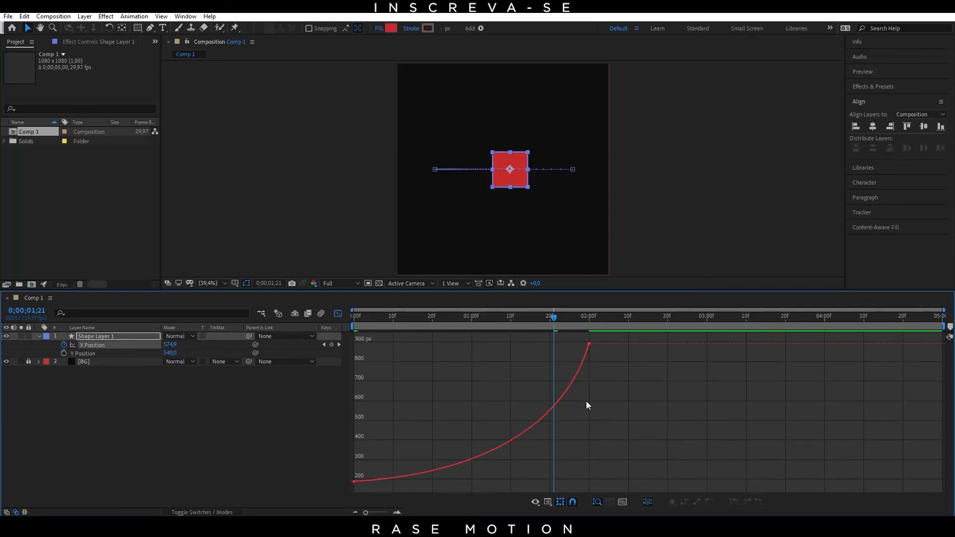
# Step: Switch X Position to the speed graph, scrub between the first frame and 1;29, and select the curve's keyframes
pyautogui.rightClick(497, 385)
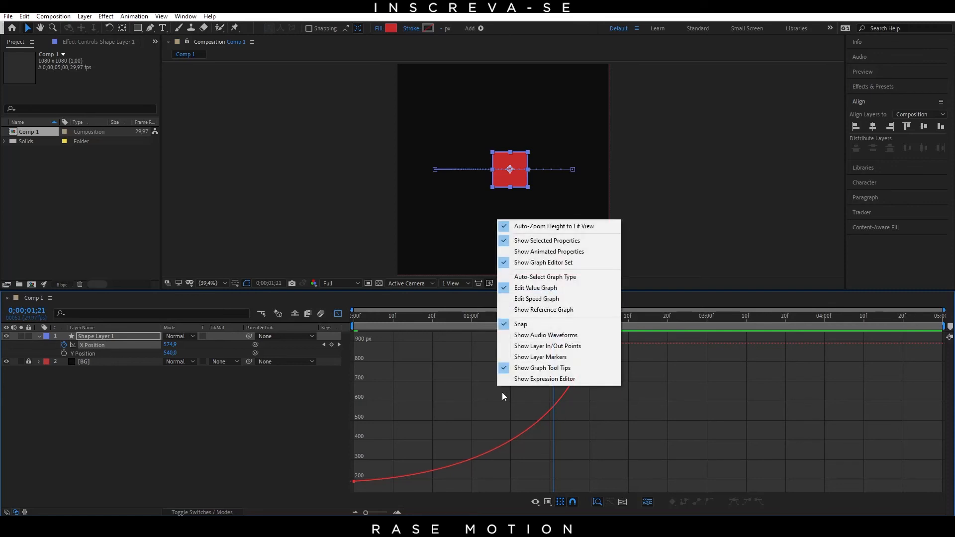
pyautogui.click(536, 299)
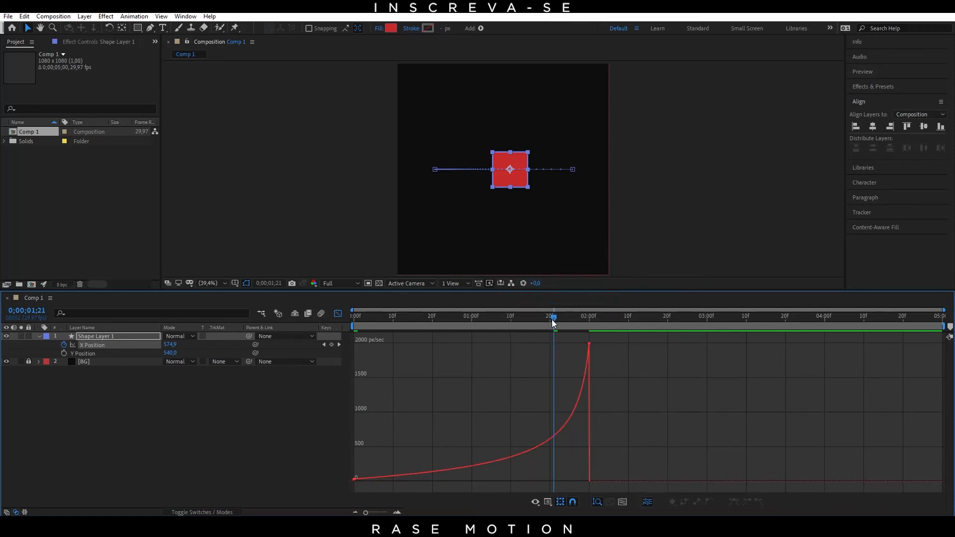
pyautogui.moveTo(552, 320); pyautogui.dragTo(326, 380)
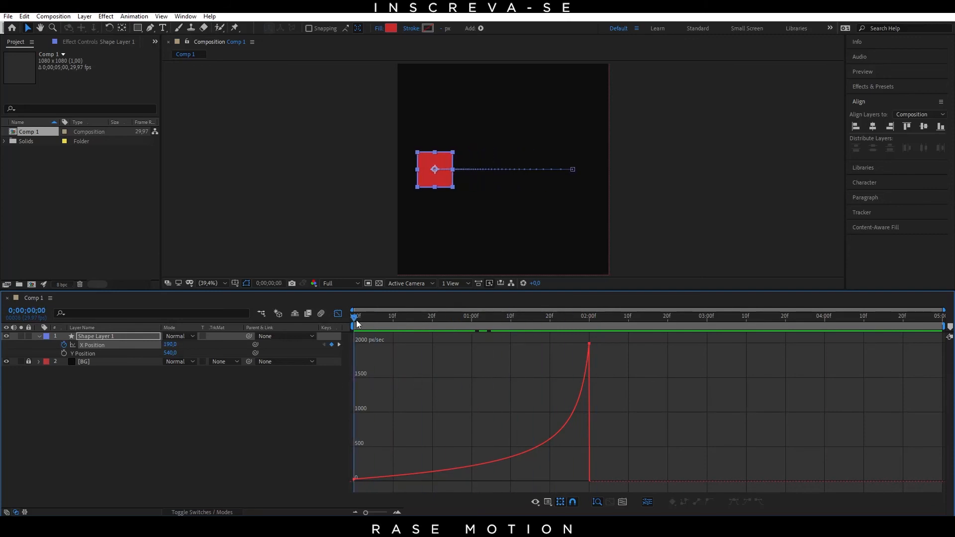
pyautogui.moveTo(353, 320); pyautogui.dragTo(587, 375)
pyautogui.click(588, 352)
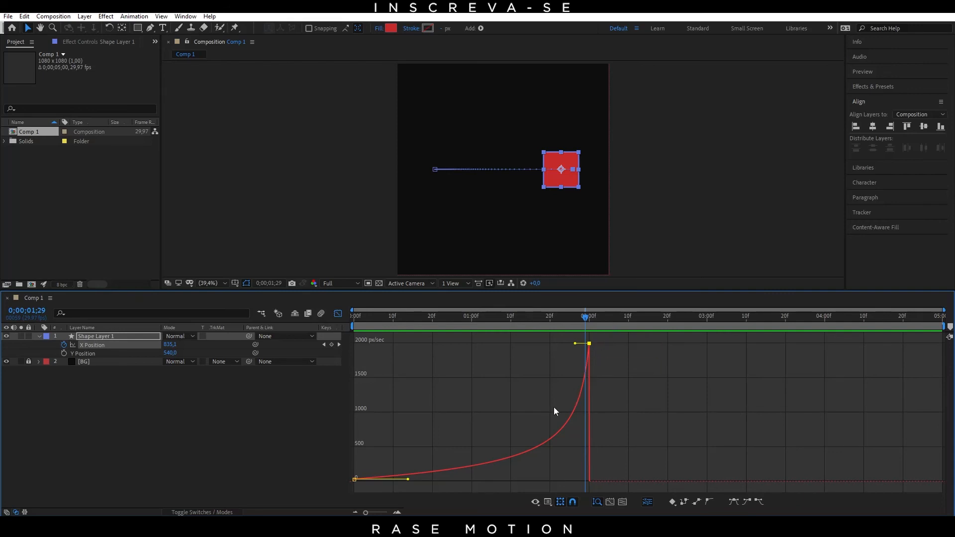
# Step: Play and scrub the square's motion to compare it with the rising speed curve
pyautogui.moveTo(413, 315); pyautogui.dragTo(403, 340)
pyautogui.press('space')
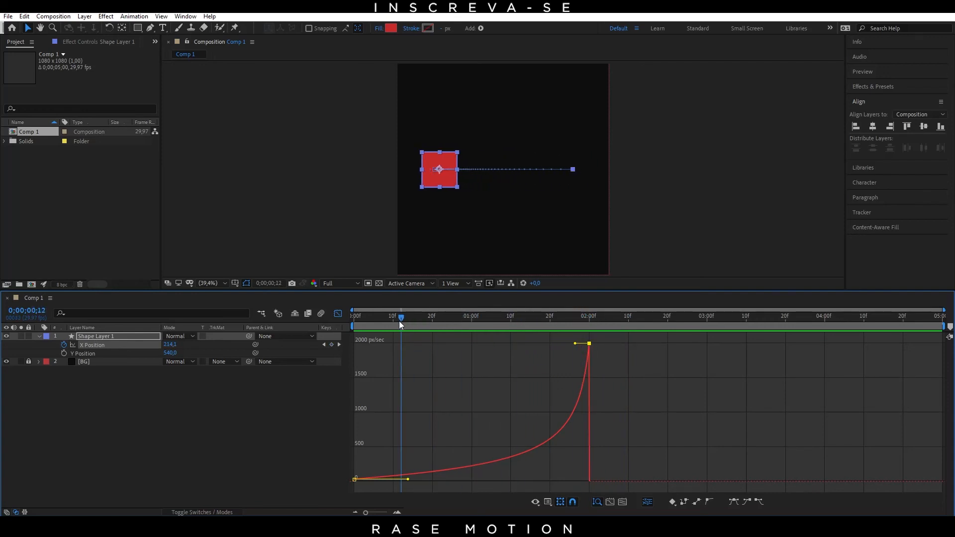
pyautogui.click(324, 344)
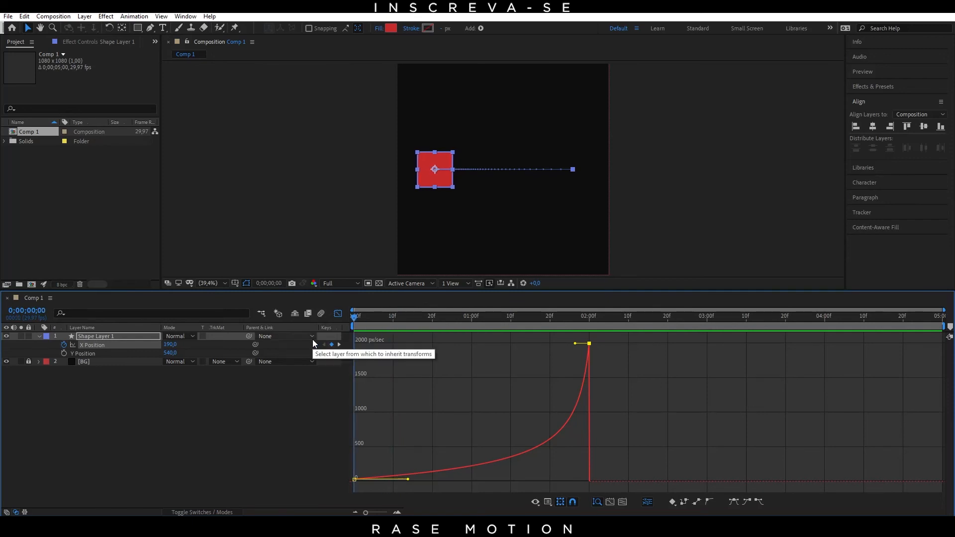
pyautogui.press('space')
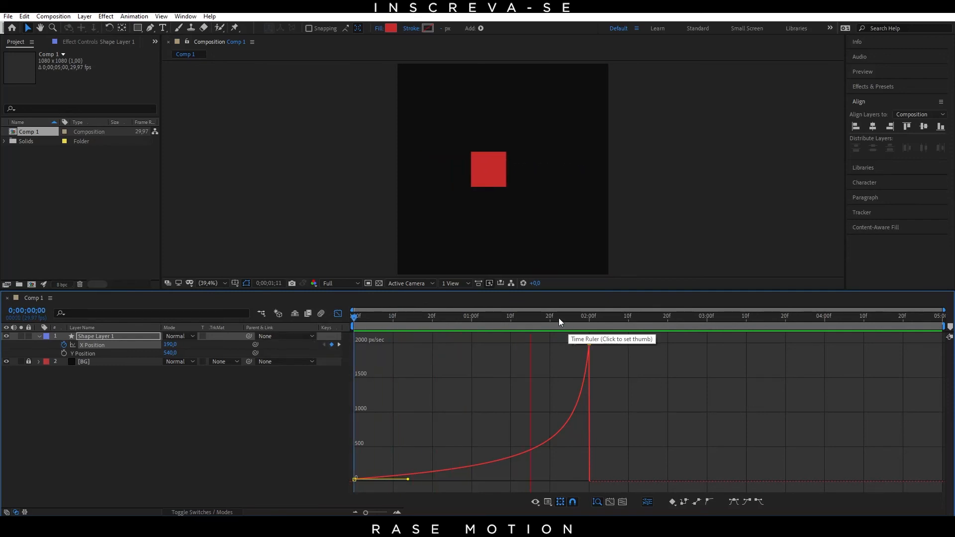
pyautogui.click(571, 319)
pyautogui.moveTo(571, 320); pyautogui.dragTo(349, 324)
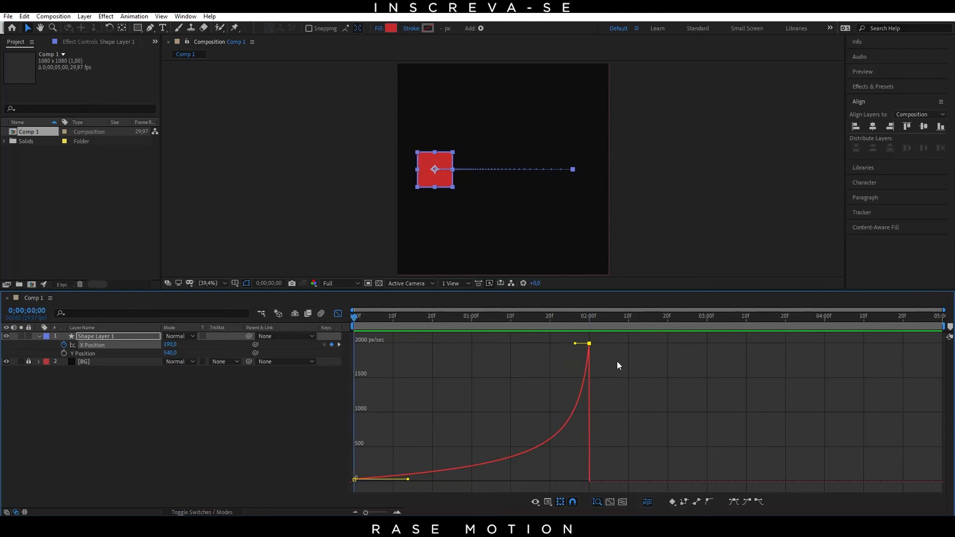
# Step: Lower the speed of the last and first X Position keyframes to about 0 px/sec and preview the motion
pyautogui.moveTo(589, 344)
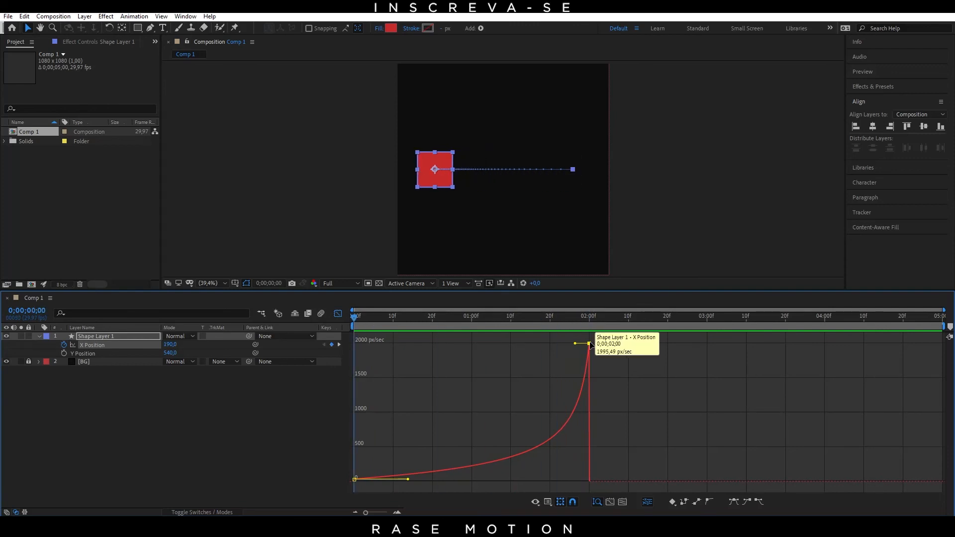
pyautogui.moveTo(590, 344); pyautogui.dragTo(593, 481)
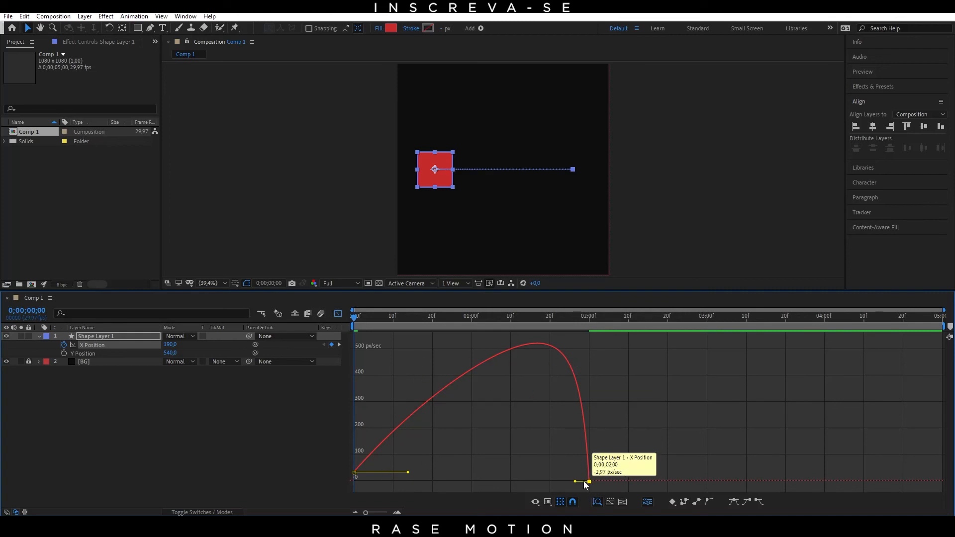
pyautogui.moveTo(356, 475); pyautogui.dragTo(354, 482)
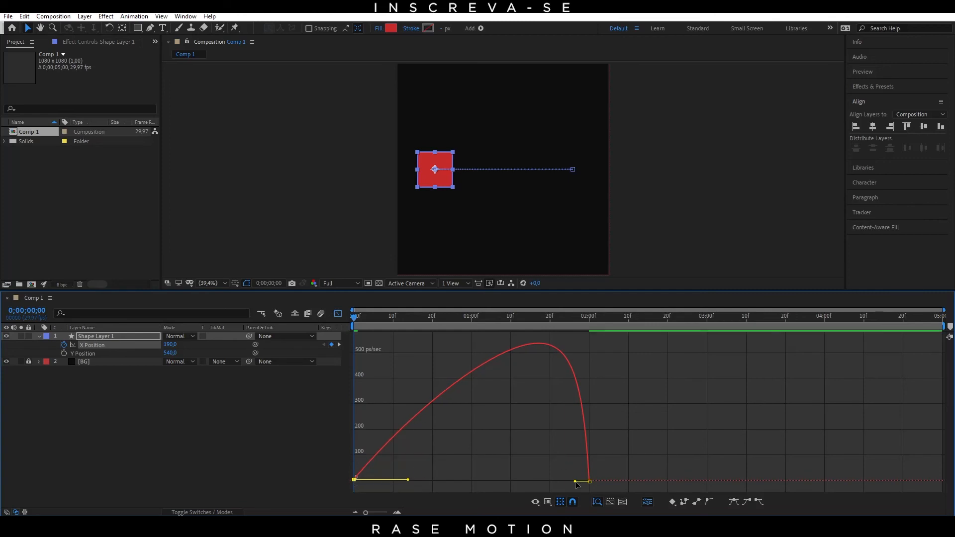
pyautogui.moveTo(382, 318); pyautogui.dragTo(324, 356)
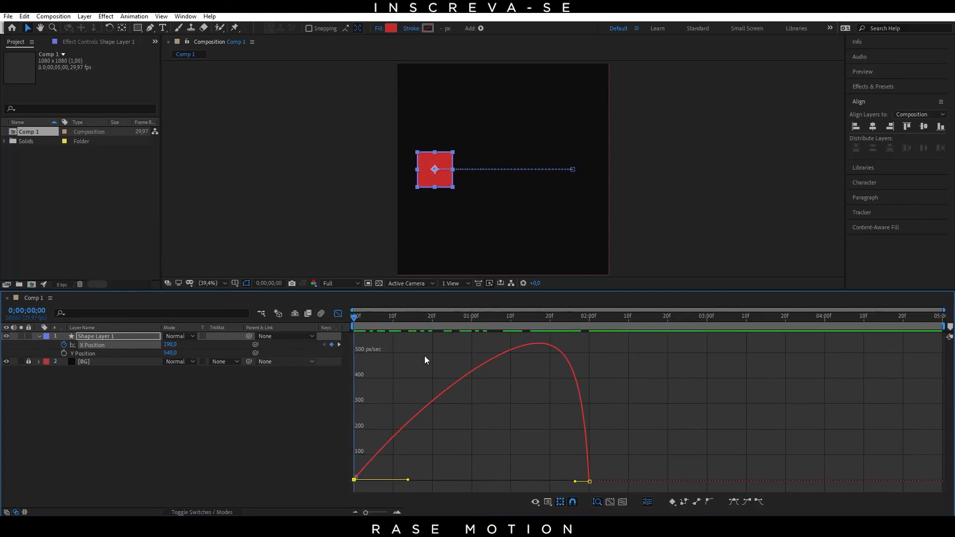
pyautogui.press('space')
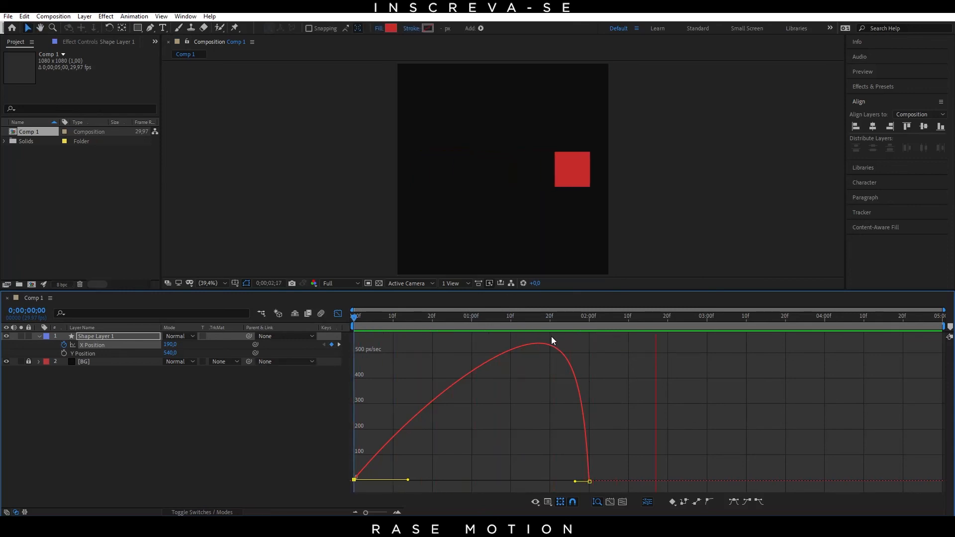
pyautogui.click(558, 320)
pyautogui.moveTo(565, 327); pyautogui.dragTo(350, 338)
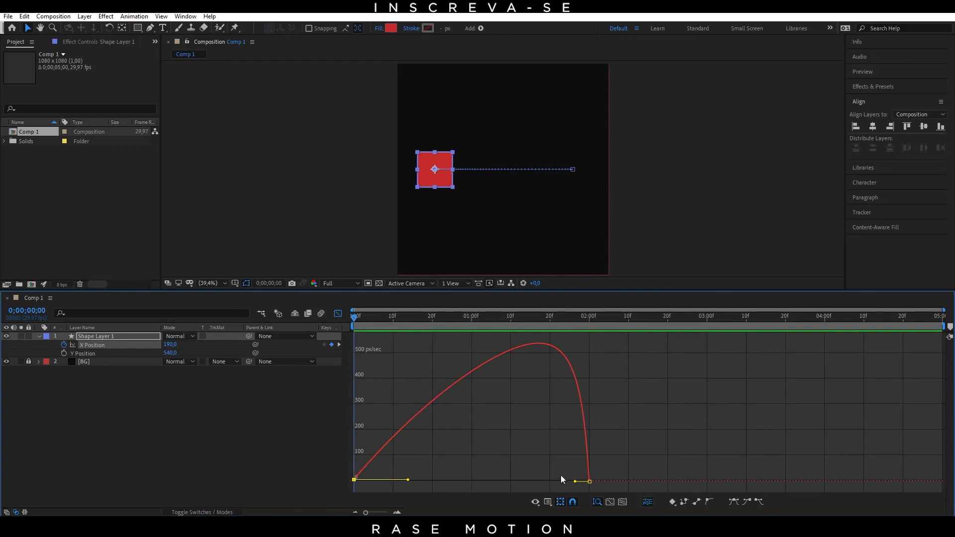
pyautogui.moveTo(355, 315); pyautogui.dragTo(356, 339)
pyautogui.press('space')
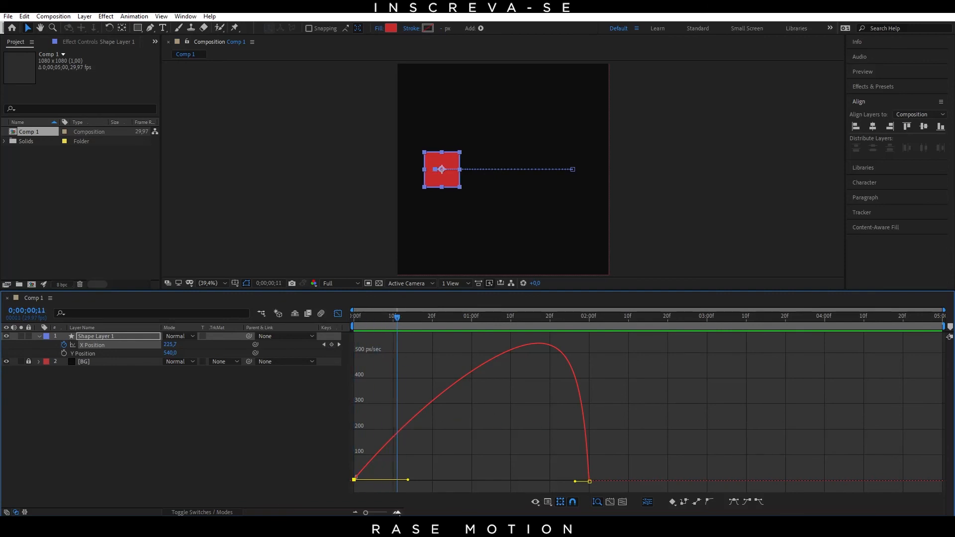
# Step: Extend the first speed handle to about frame 27, shorten the last one to about 1;28, and preview the late acceleration
pyautogui.moveTo(408, 480); pyautogui.dragTo(459, 483)
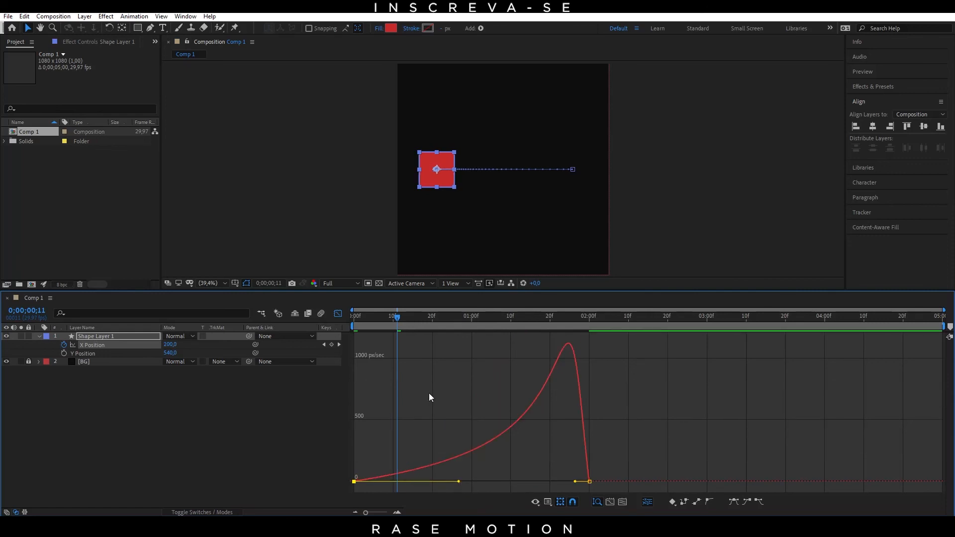
pyautogui.moveTo(401, 325); pyautogui.dragTo(528, 369)
pyautogui.moveTo(575, 482); pyautogui.dragTo(580, 482)
pyautogui.moveTo(461, 318); pyautogui.dragTo(295, 313)
pyautogui.press('space')
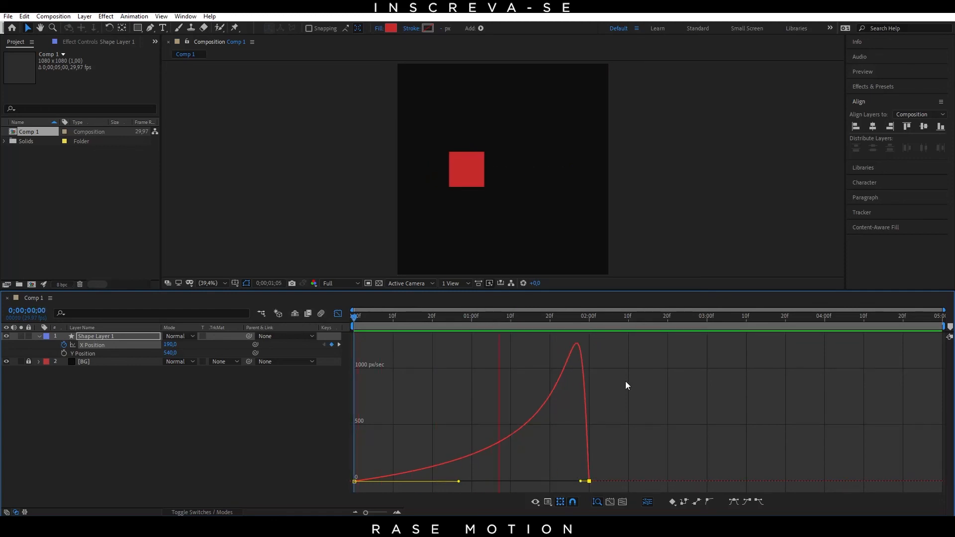
pyautogui.click(587, 331)
pyautogui.moveTo(583, 319); pyautogui.dragTo(412, 333)
pyautogui.moveTo(574, 348); pyautogui.dragTo(578, 336)
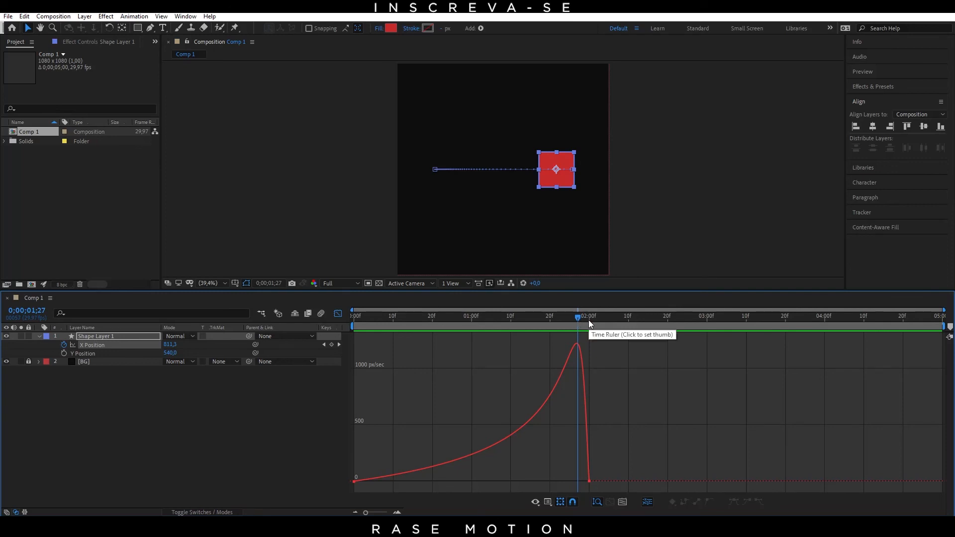
pyautogui.moveTo(577, 318); pyautogui.dragTo(325, 317)
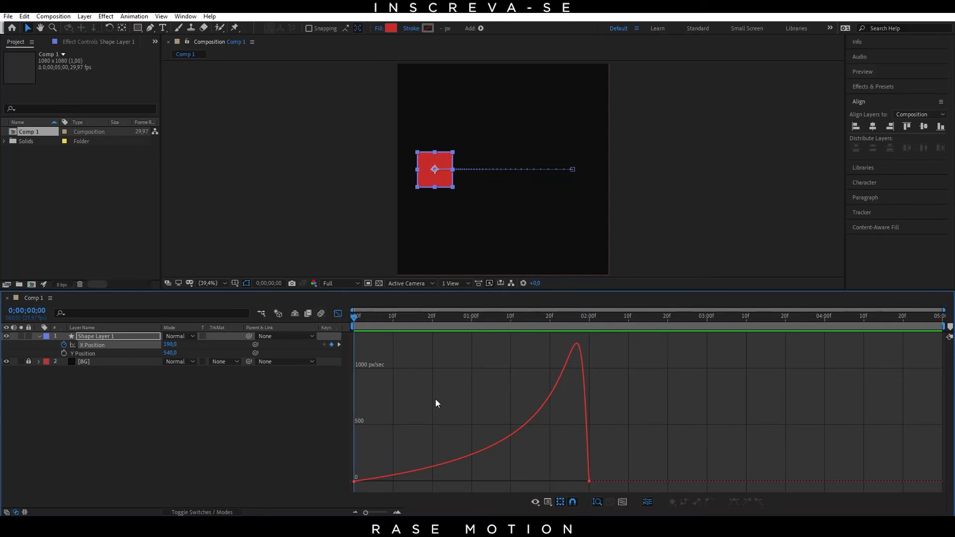
# Step: Extend the last keyframe's speed handle back to about 1;02 to form a sharp central peak, and preview it
pyautogui.click(366, 481)
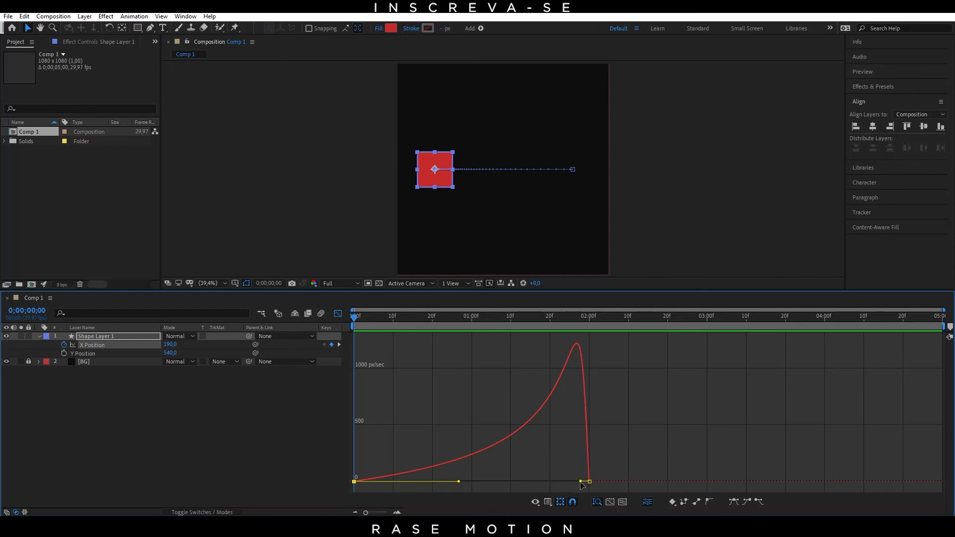
pyautogui.moveTo(581, 482); pyautogui.dragTo(479, 482)
pyautogui.press('space')
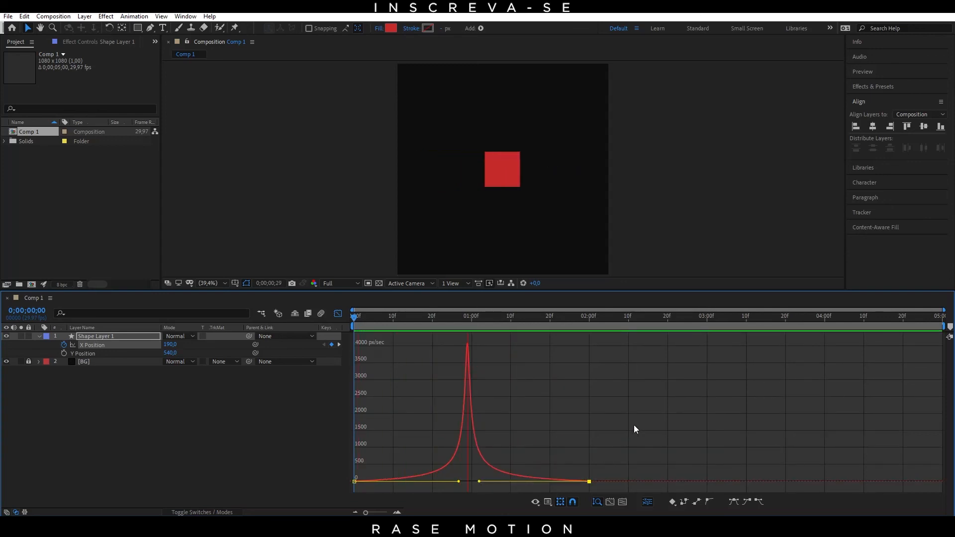
pyautogui.press('space')
pyautogui.moveTo(473, 326); pyautogui.dragTo(380, 348)
pyautogui.press('space')
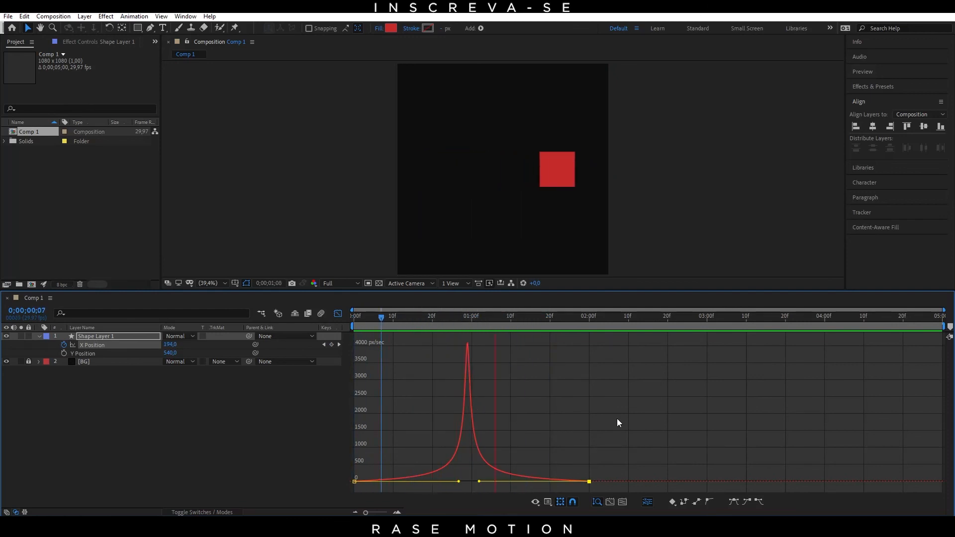
pyautogui.press('space')
# Step: Scrub through the speed curve's central peak and slow ends to examine the square's movement
pyautogui.moveTo(428, 318); pyautogui.dragTo(444, 376)
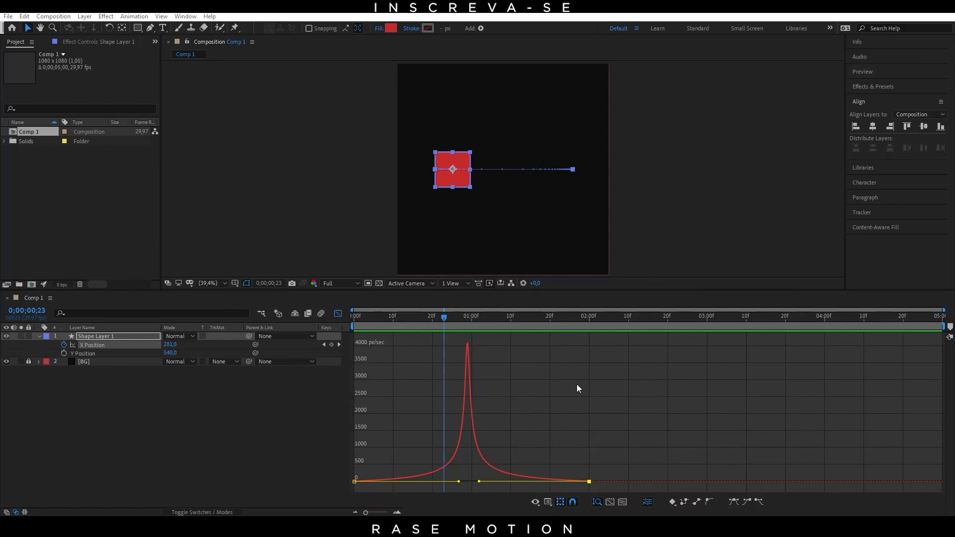
pyautogui.click(583, 416)
pyautogui.moveTo(447, 319); pyautogui.dragTo(467, 326)
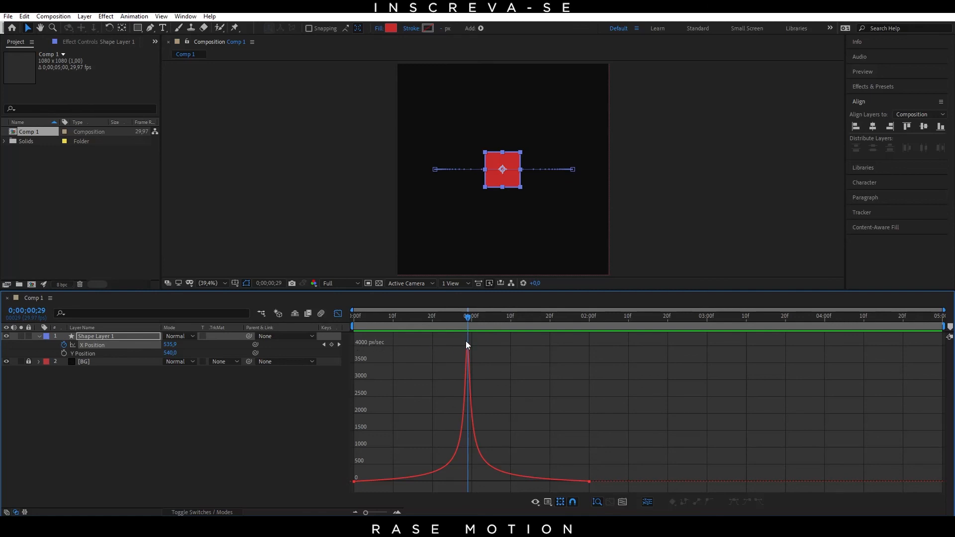
pyautogui.moveTo(467, 326); pyautogui.dragTo(354, 336)
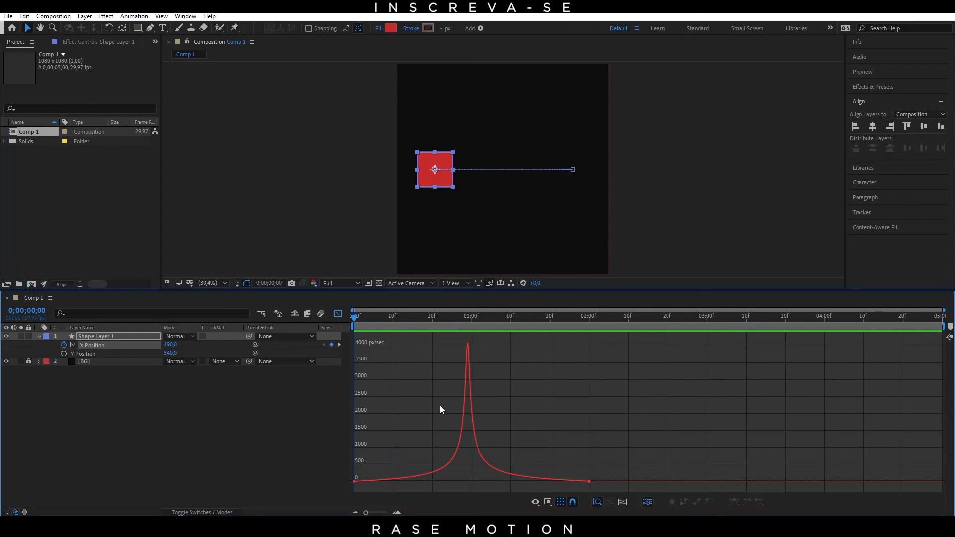
pyautogui.moveTo(544, 333); pyautogui.dragTo(588, 340)
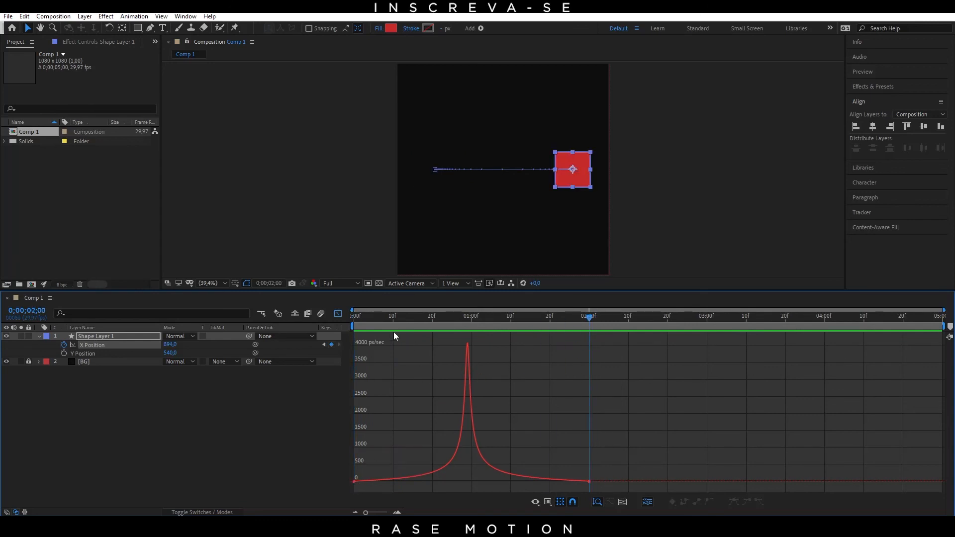
pyautogui.moveTo(373, 317); pyautogui.dragTo(377, 391)
pyautogui.click(358, 480)
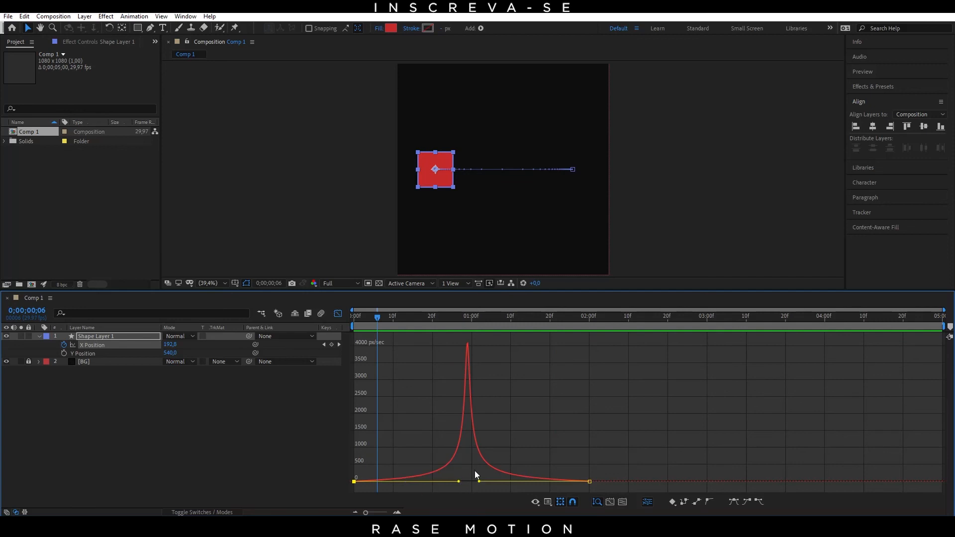
pyautogui.moveTo(375, 341); pyautogui.dragTo(328, 316)
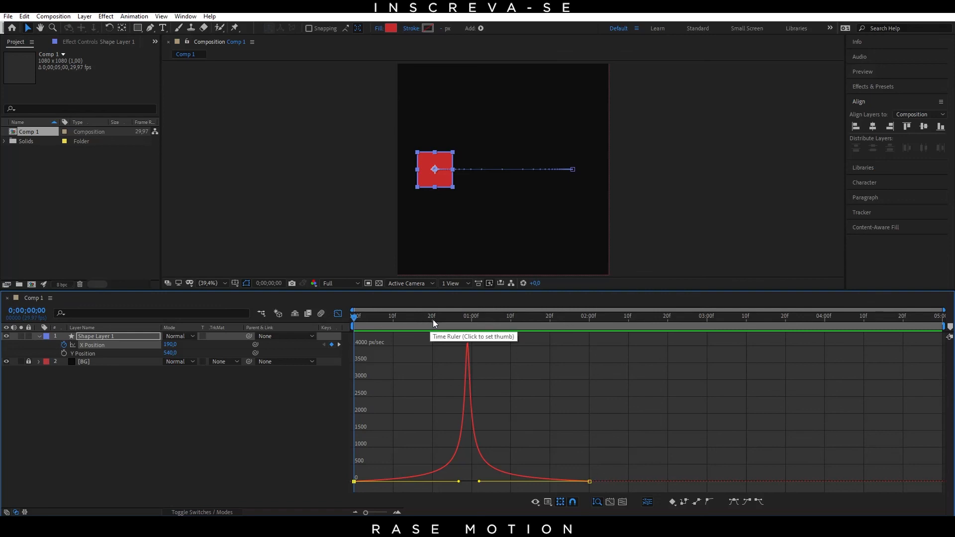
pyautogui.moveTo(433, 320); pyautogui.dragTo(316, 328)
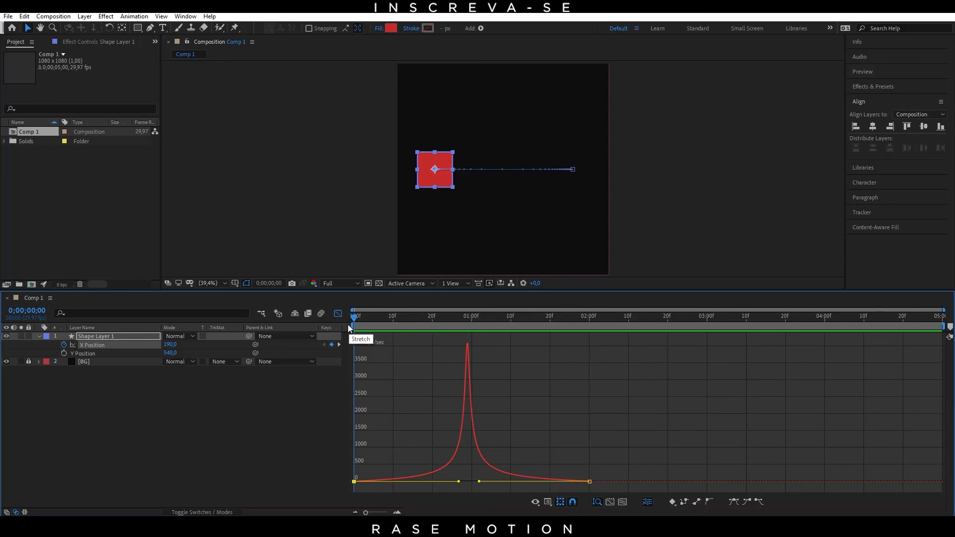
# Step: Close the Graph Editor and return to the layer's keyframes in the timeline
pyautogui.click(337, 313)
pyautogui.moveTo(602, 350); pyautogui.dragTo(353, 342)
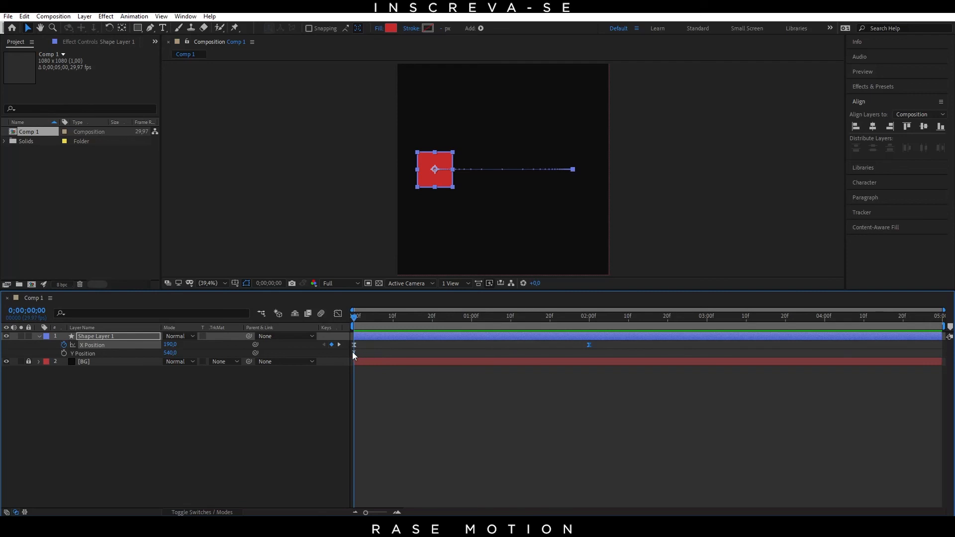
pyautogui.click(353, 352)
# Step: Convert both X Position keyframes to linear interpolation and preview the constant-speed motion
pyautogui.moveTo(618, 349); pyautogui.dragTo(351, 345)
pyautogui.keyDown('ctrl'); pyautogui.click(353, 346); pyautogui.keyUp('ctrl')
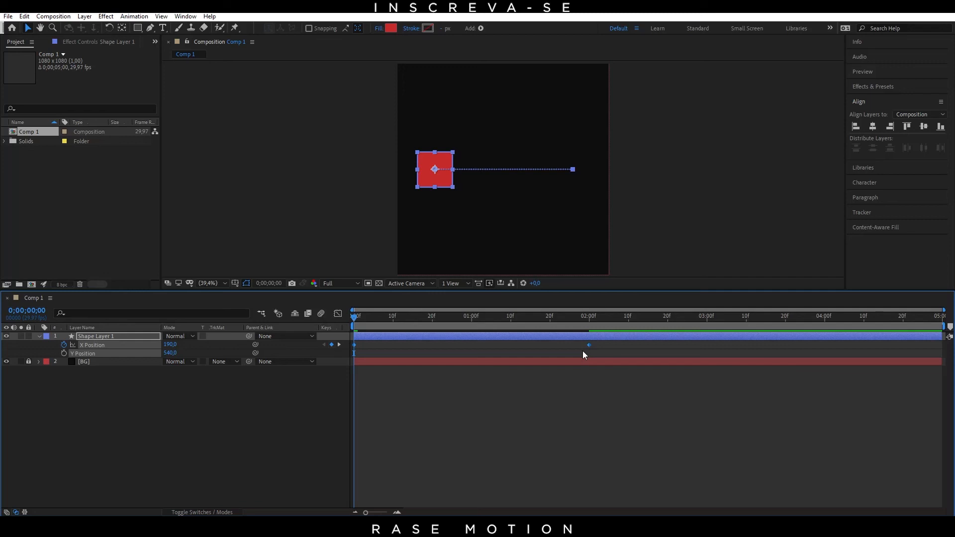
pyautogui.moveTo(353, 315); pyautogui.dragTo(327, 314)
pyautogui.press('space')
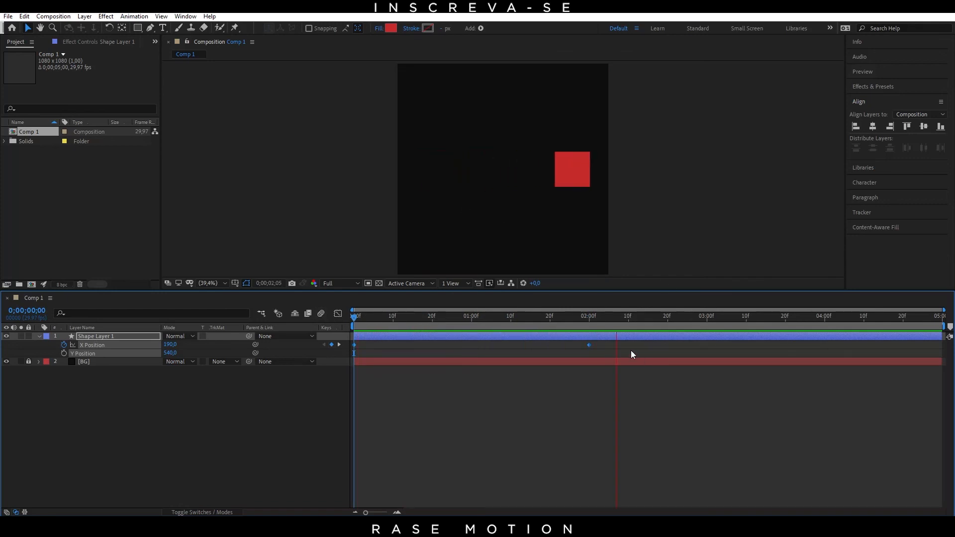
# Step: Restore the easing of both X Position keyframes and replay the motion from the first frame
pyautogui.click(603, 322)
pyautogui.press('F9')
pyautogui.press('Home')
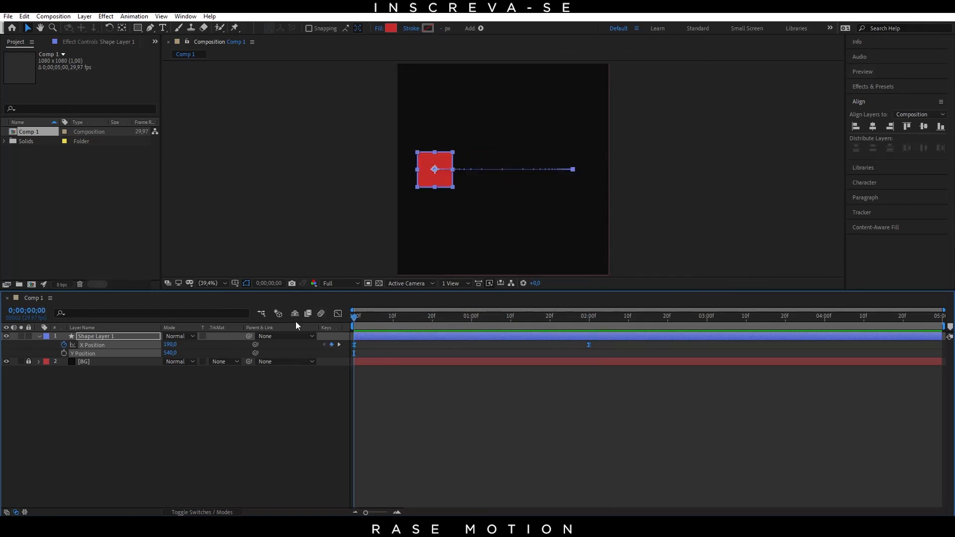
pyautogui.press('space')
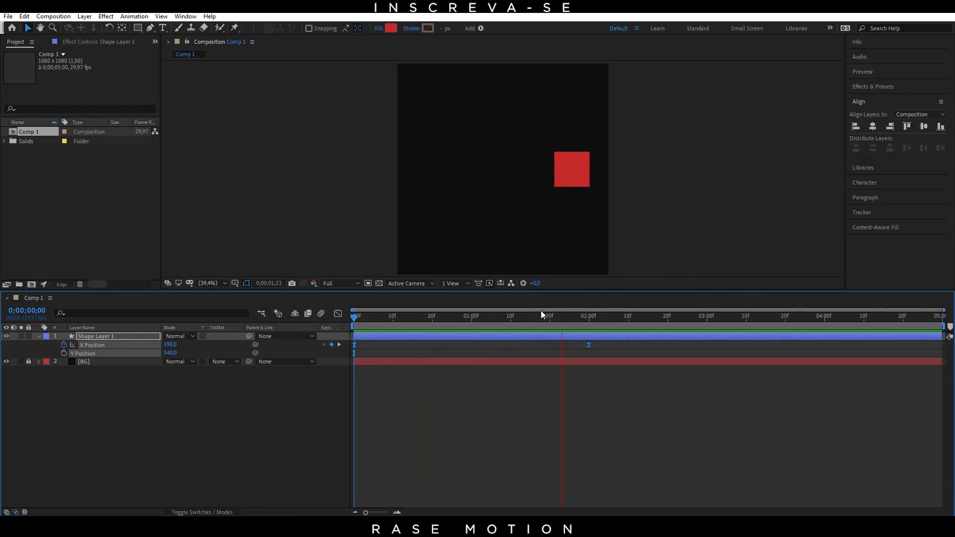
pyautogui.moveTo(350, 321)
pyautogui.mouseDown()
pyautogui.moveTo(399, 319)
pyautogui.moveTo(352, 322)
pyautogui.mouseUp()
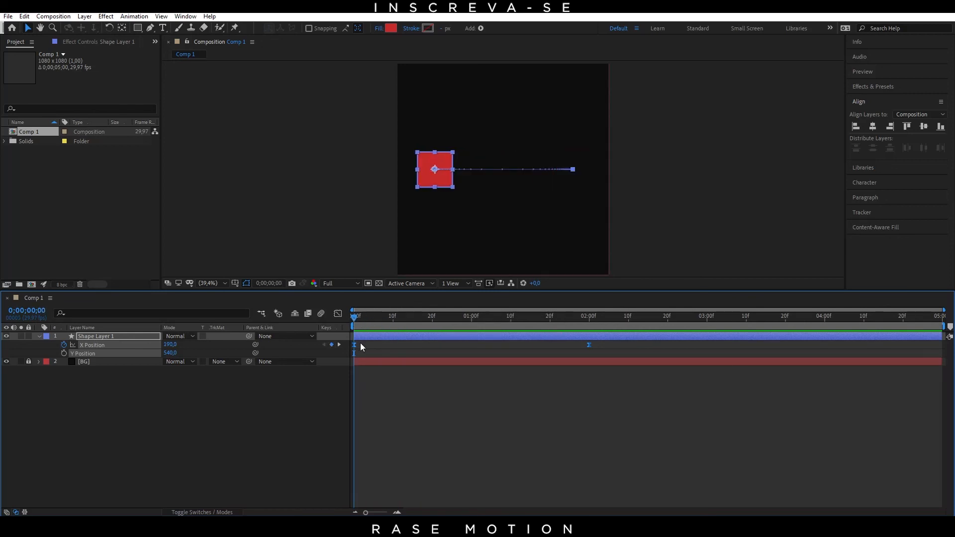
# Step: In the speed graph, shorten the first X Position keyframe's outgoing influence to almost nothing so speed peaks at the start, and preview the motion
pyautogui.click(340, 313)
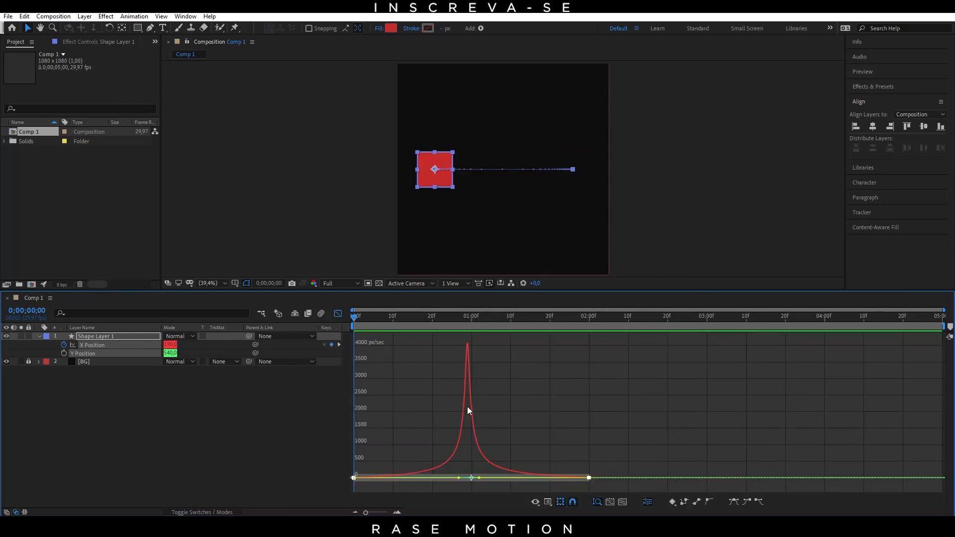
pyautogui.moveTo(458, 477); pyautogui.dragTo(355, 478)
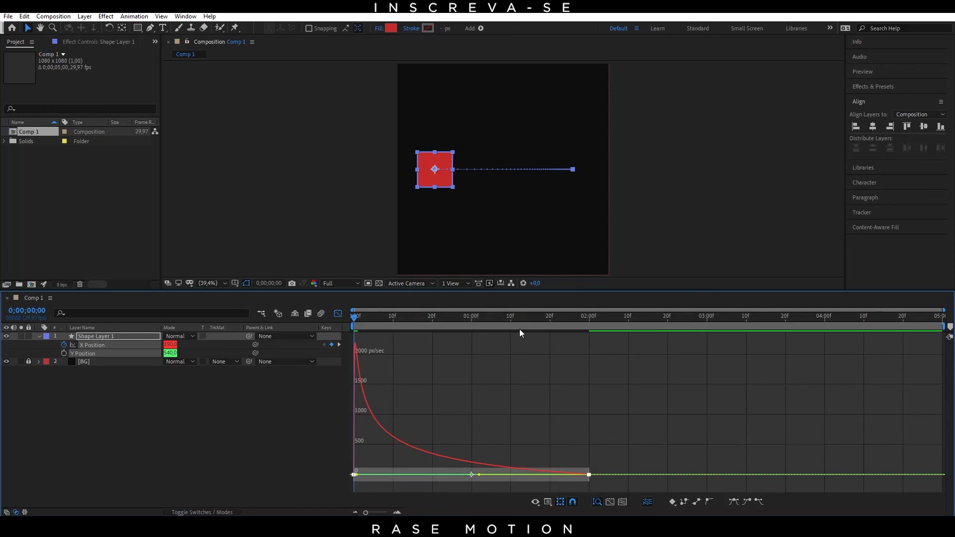
pyautogui.press('space')
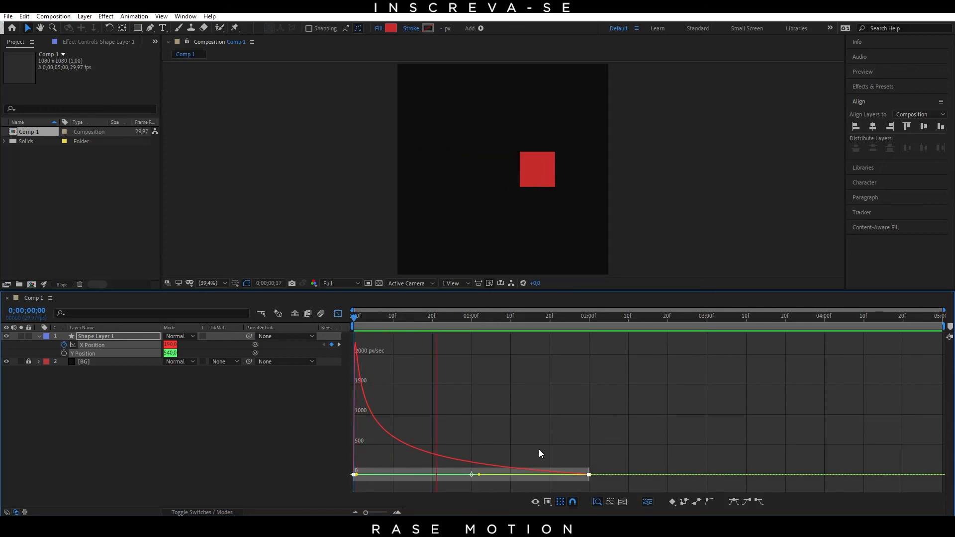
pyautogui.press('space')
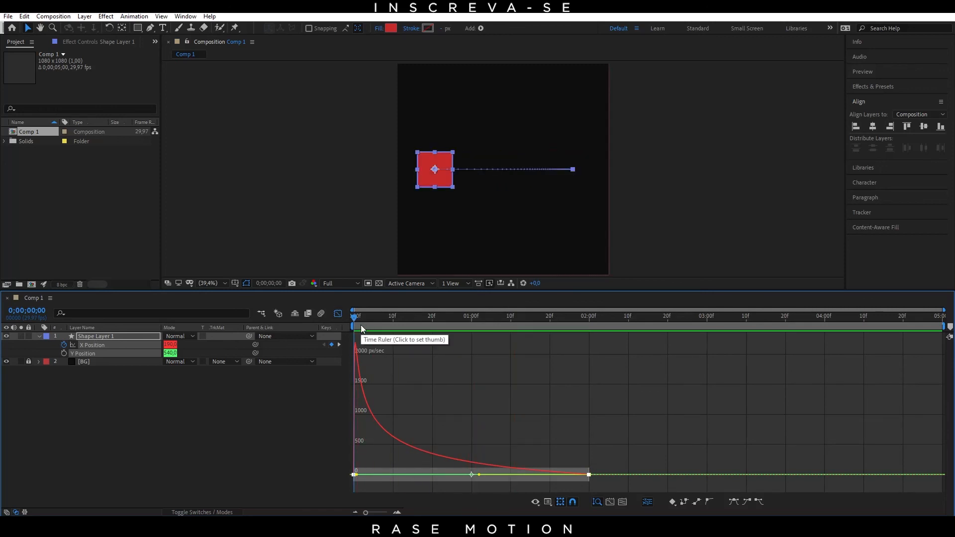
# Step: Replay and scrub the square's movement from the first frame to examine its fast start and gradual slowdown against the speed curve
pyautogui.press('space')
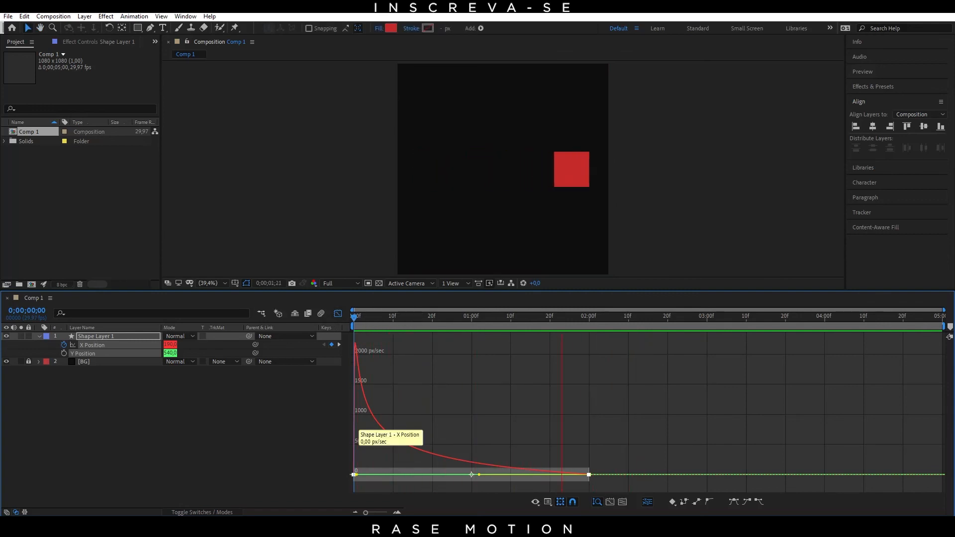
pyautogui.press('space')
pyautogui.moveTo(587, 319); pyautogui.dragTo(323, 324)
pyautogui.press('space')
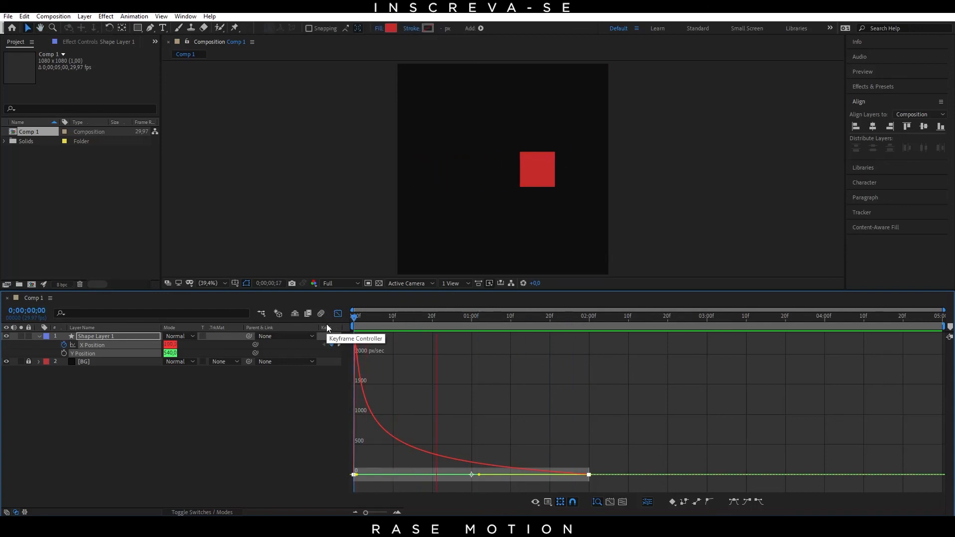
pyautogui.press('space')
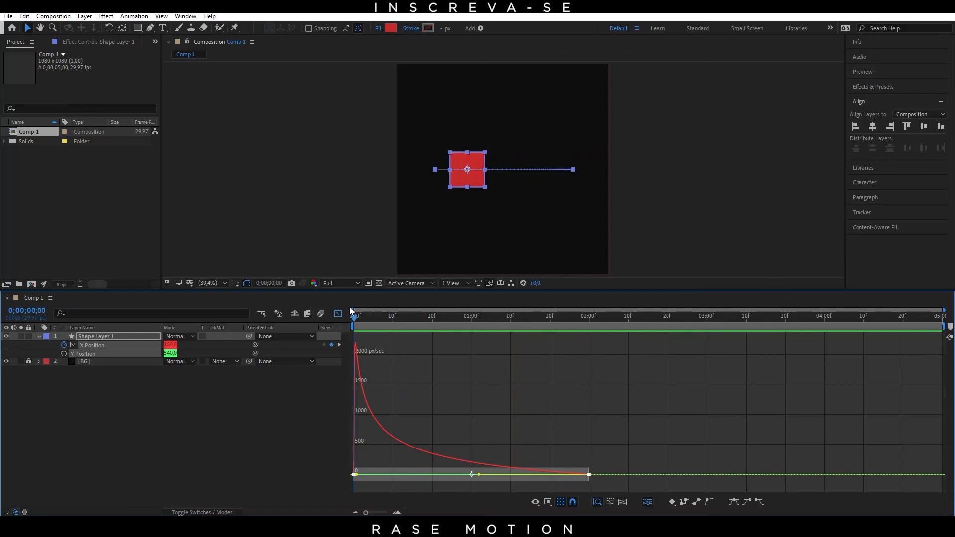
pyautogui.press('space')
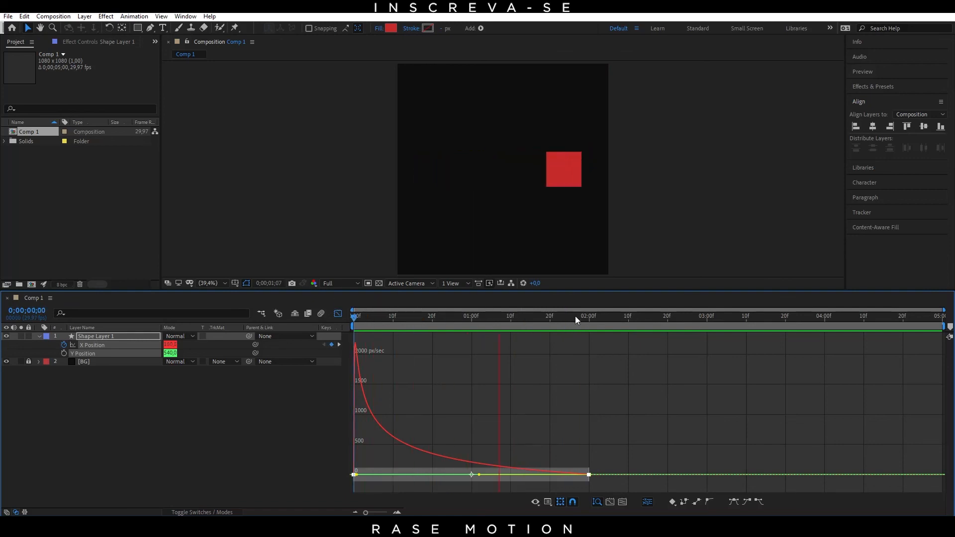
pyautogui.press('space')
pyautogui.press('space')
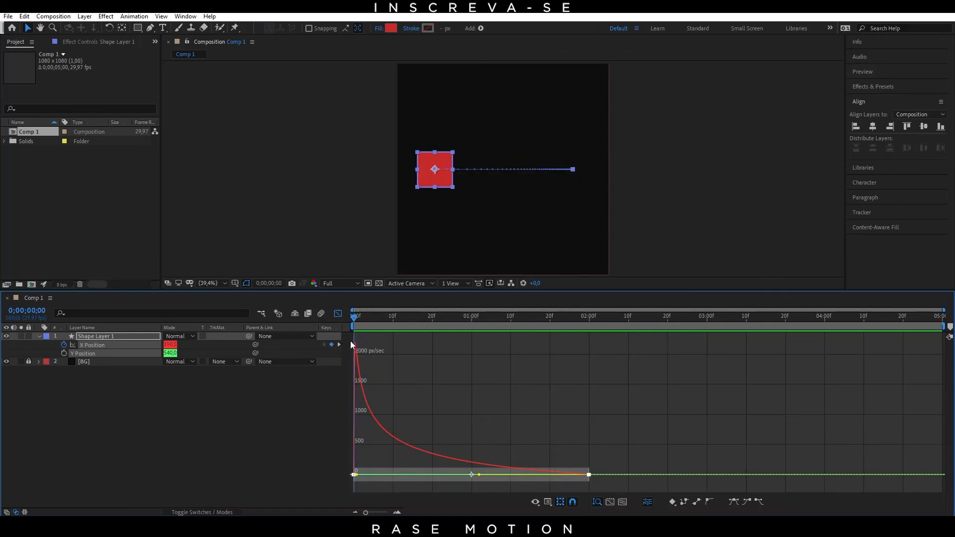
pyautogui.moveTo(456, 371); pyautogui.dragTo(476, 378)
pyautogui.moveTo(466, 329); pyautogui.dragTo(356, 335)
# Step: Close the Graph Editor and move the current time to the second X Position keyframe at 0;00;02;00
pyautogui.click(338, 314)
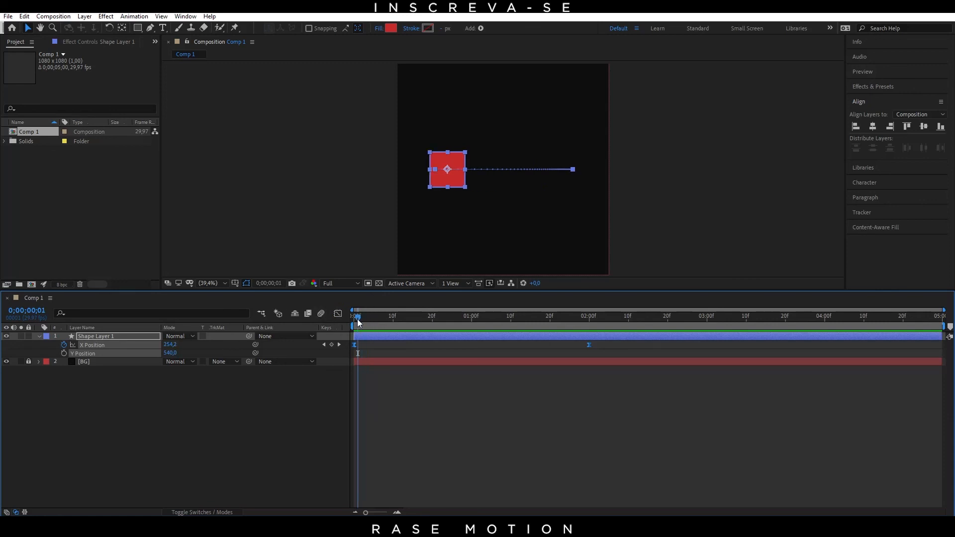
pyautogui.moveTo(358, 322); pyautogui.dragTo(591, 352)
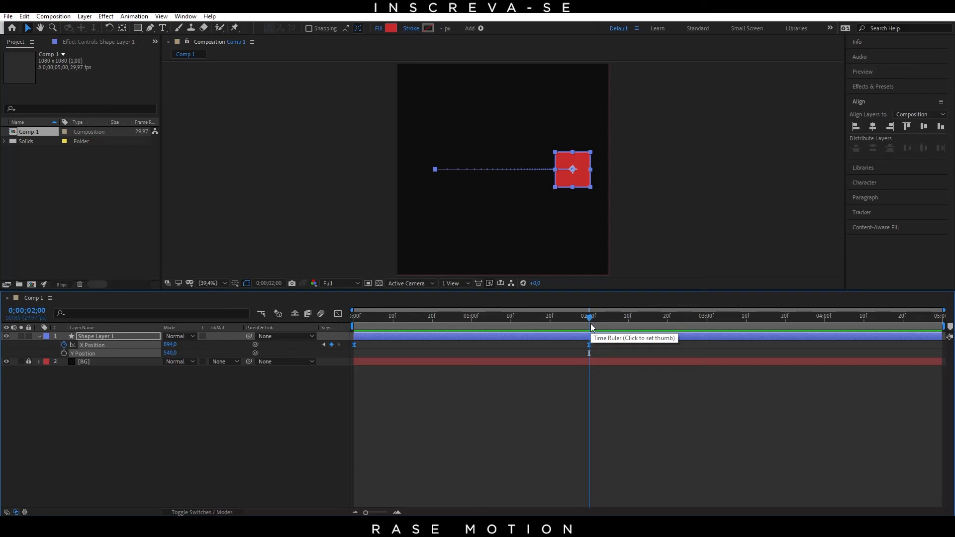
pyautogui.moveTo(587, 322); pyautogui.dragTo(590, 324)
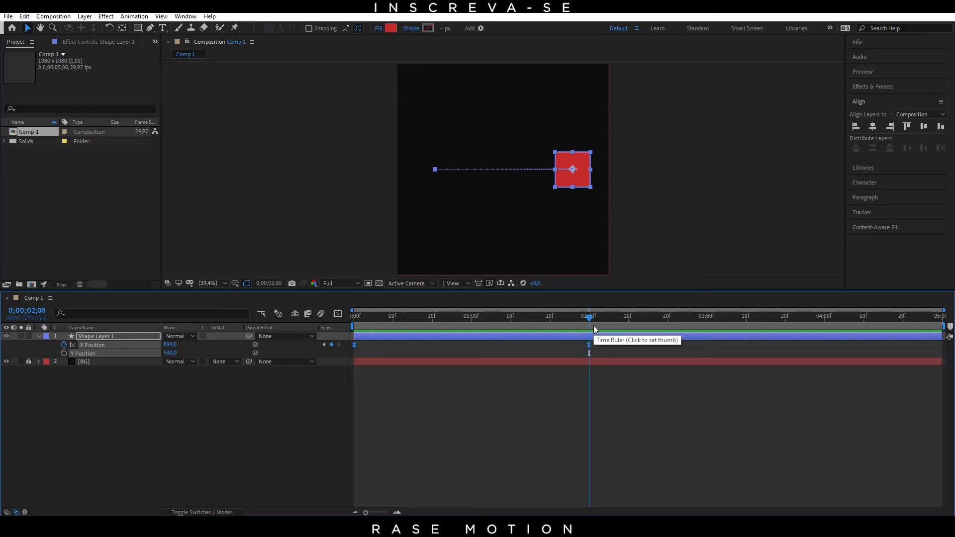